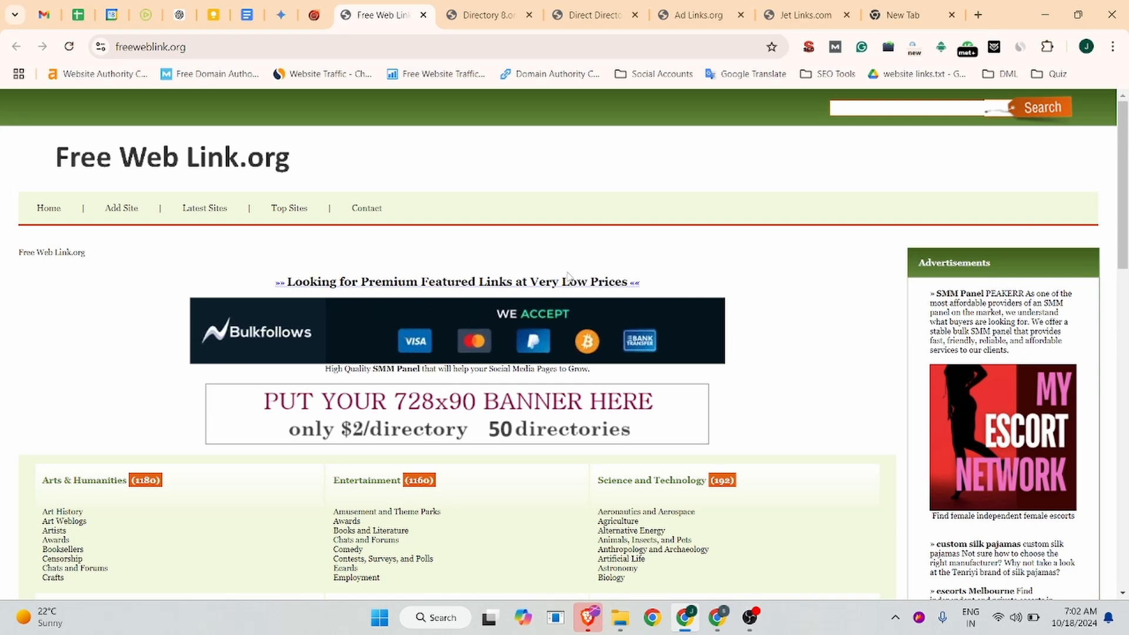
Look over the freeweblink.org home page and open its site submission page
{"action": "left_click", "coordinate": [155, 39]}
{"action": "scroll", "coordinate": [294, 316], "scroll_direction": "down", "scroll_amount": 10}
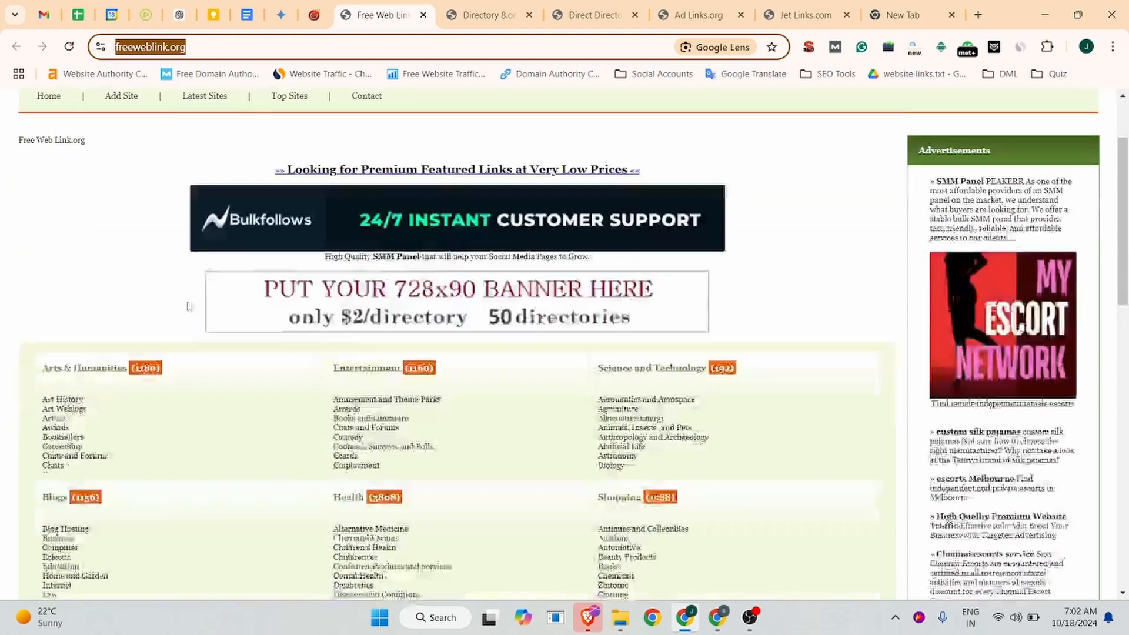
{"action": "scroll", "coordinate": [294, 316], "scroll_direction": "up", "scroll_amount": 10}
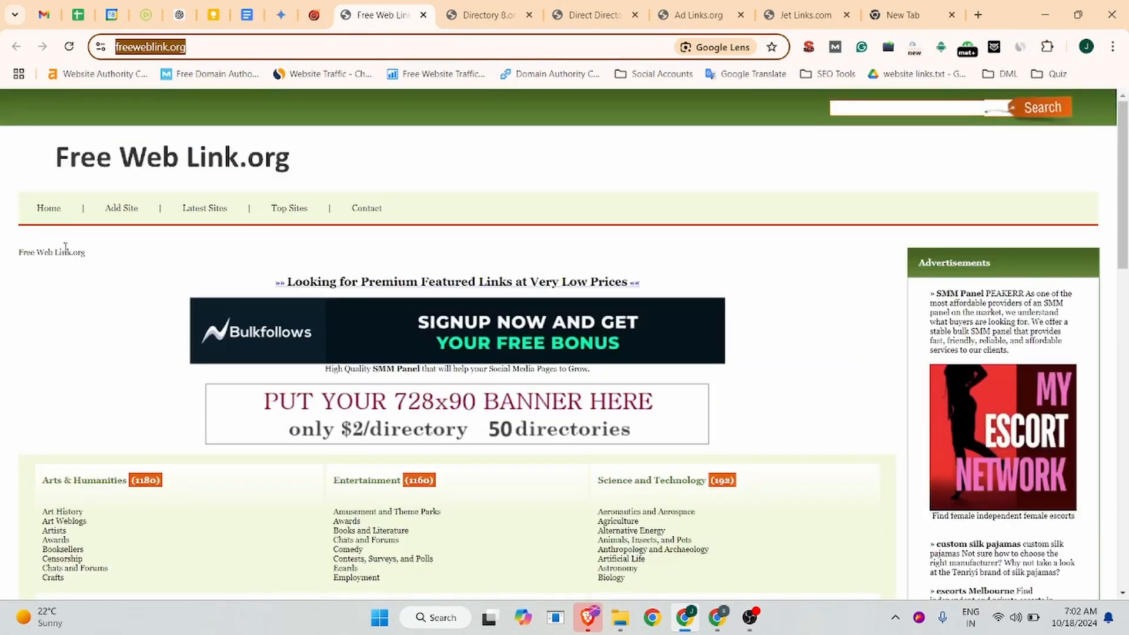
{"action": "left_click", "coordinate": [123, 212]}
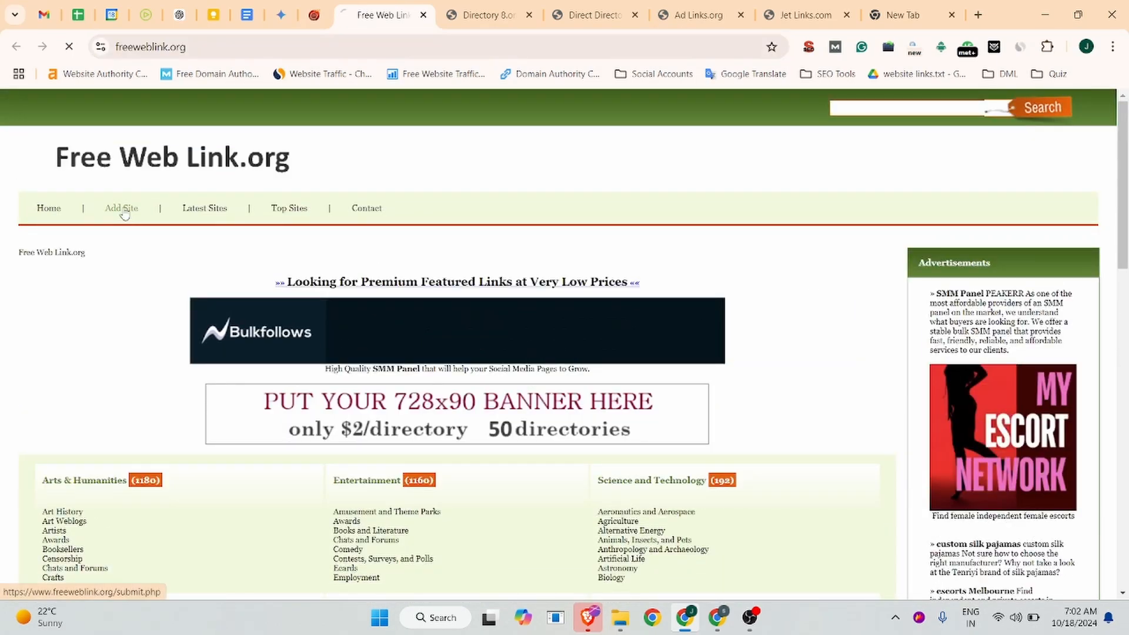
Review the company contact details, meta title, meta description and About text in the Business Listing document
{"action": "left_click", "coordinate": [247, 15]}
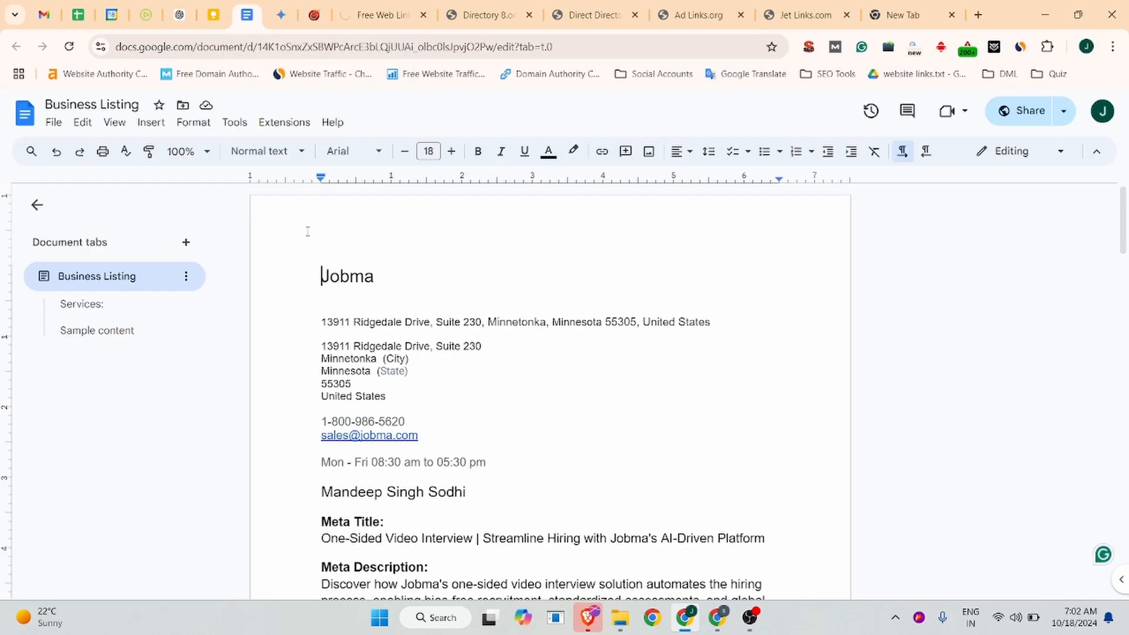
{"action": "scroll", "coordinate": [651, 325], "scroll_direction": "down", "scroll_amount": 5}
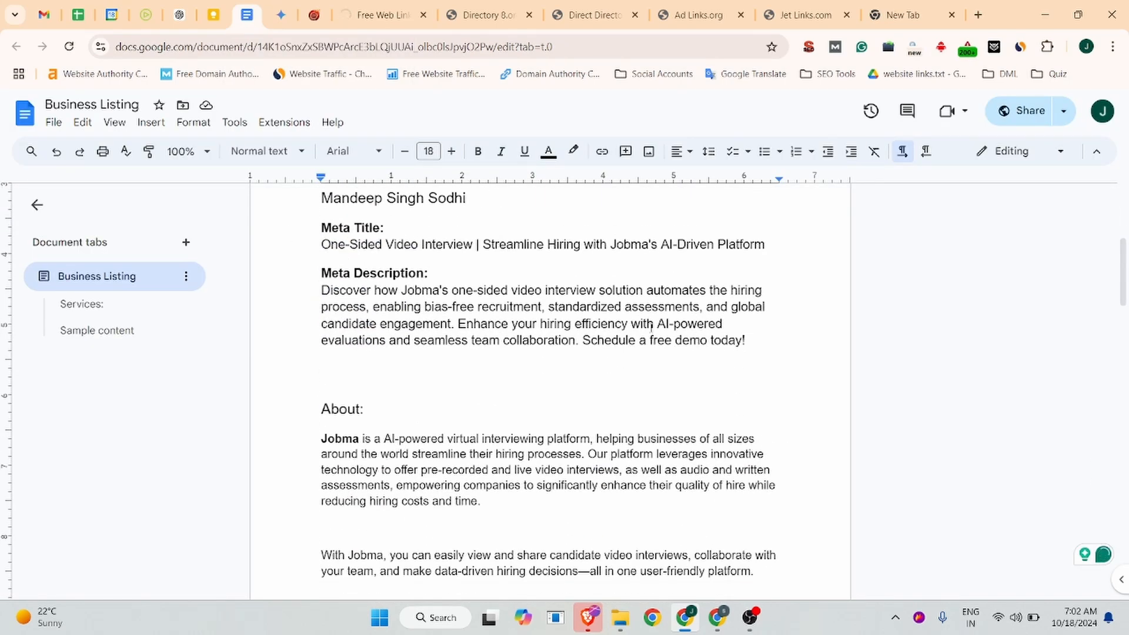
{"action": "scroll", "coordinate": [651, 325], "scroll_direction": "up", "scroll_amount": 1}
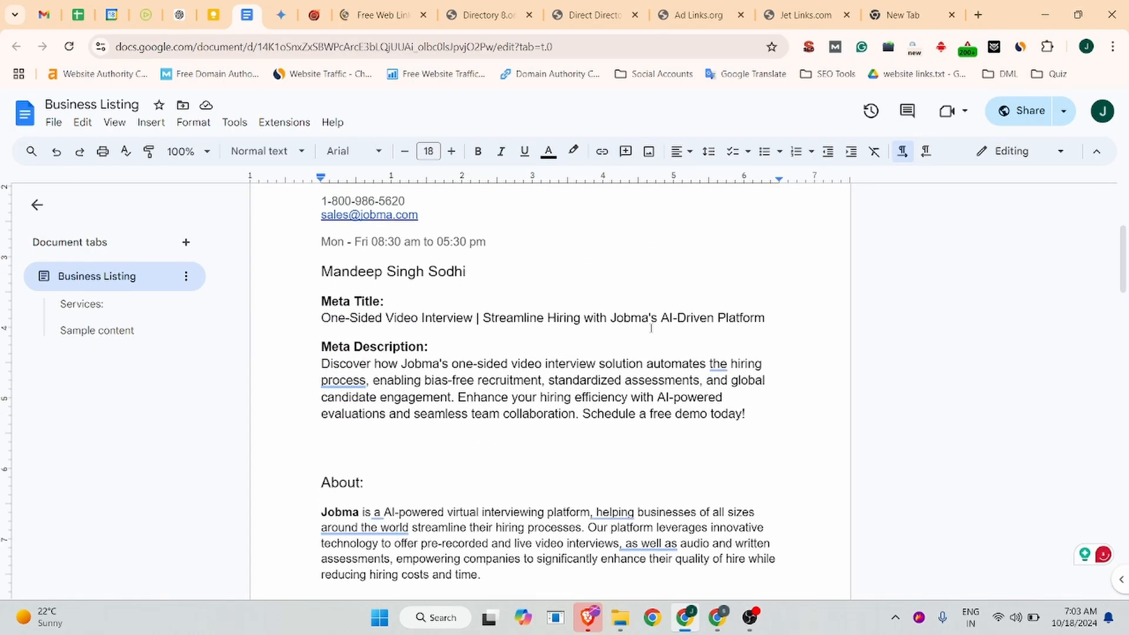
{"action": "scroll", "coordinate": [650, 326], "scroll_direction": "up", "scroll_amount": 1}
{"action": "scroll", "coordinate": [333, 392], "scroll_direction": "down", "scroll_amount": 6}
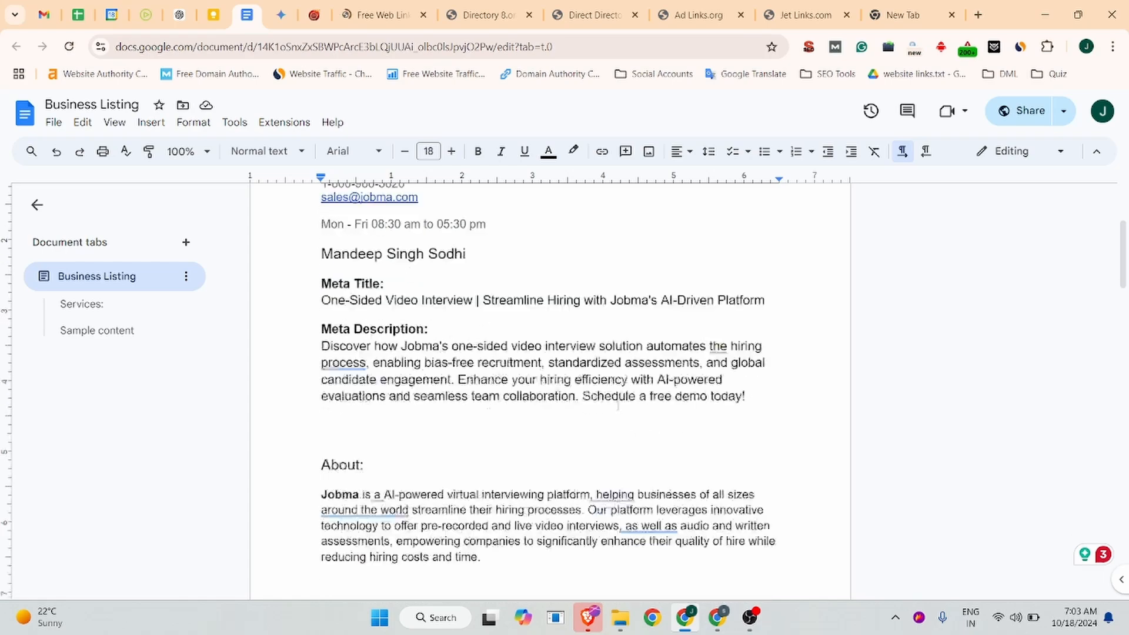
{"action": "scroll", "coordinate": [408, 383], "scroll_direction": "up", "scroll_amount": 2}
{"action": "scroll", "coordinate": [361, 383], "scroll_direction": "down", "scroll_amount": 10}
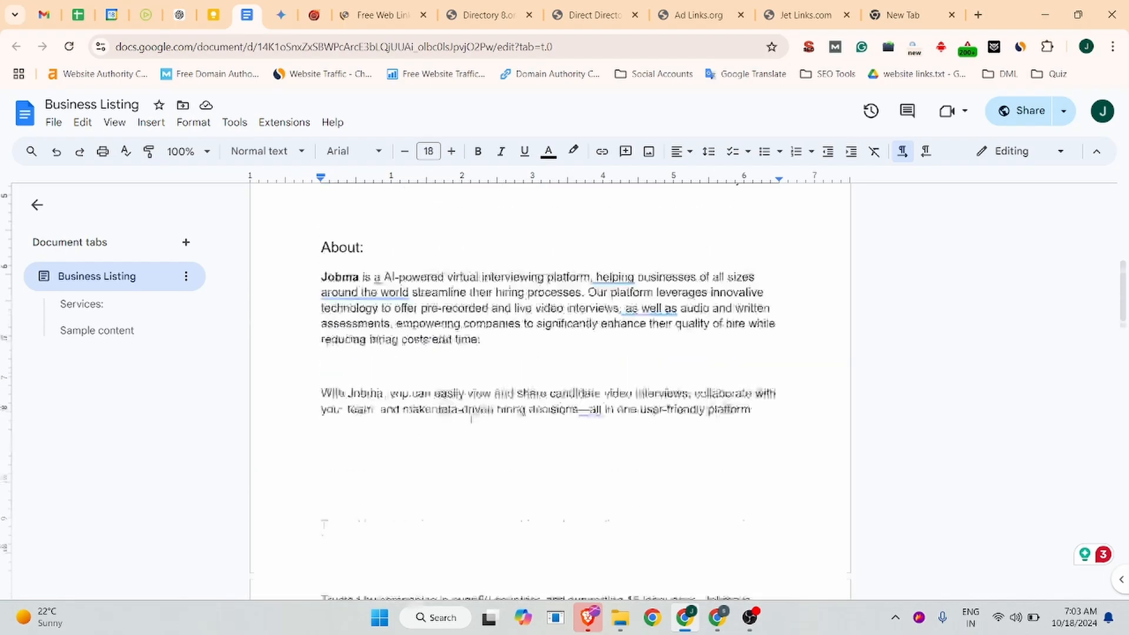
{"action": "scroll", "coordinate": [590, 392], "scroll_direction": "up", "scroll_amount": 12}
{"action": "scroll", "coordinate": [470, 353], "scroll_direction": "up", "scroll_amount": 5}
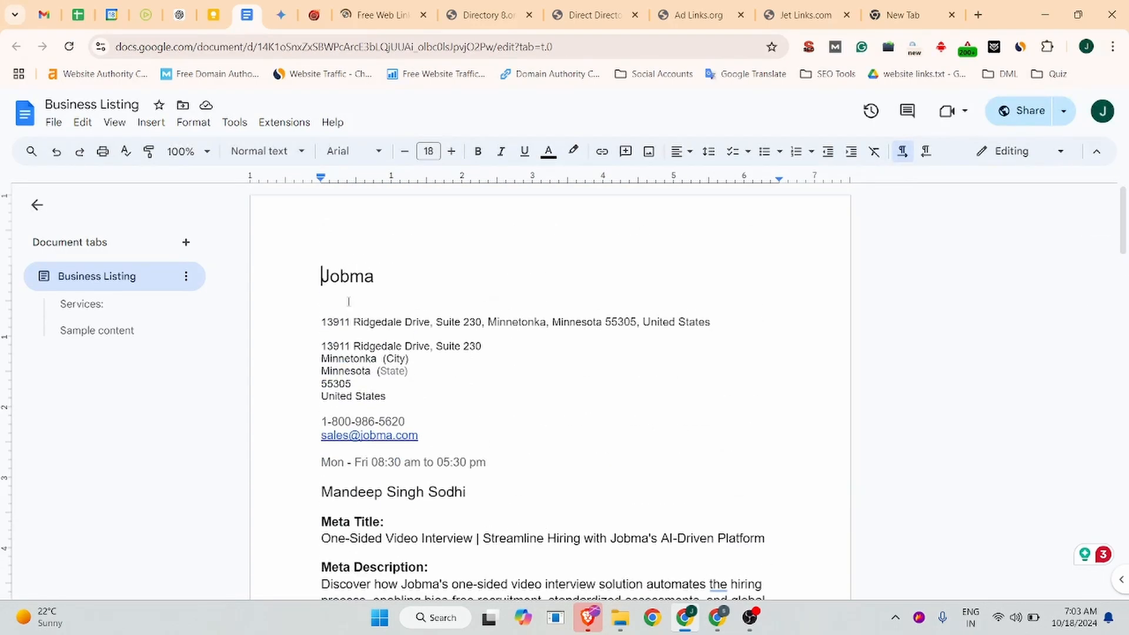
{"action": "scroll", "coordinate": [602, 387], "scroll_direction": "down", "scroll_amount": 4}
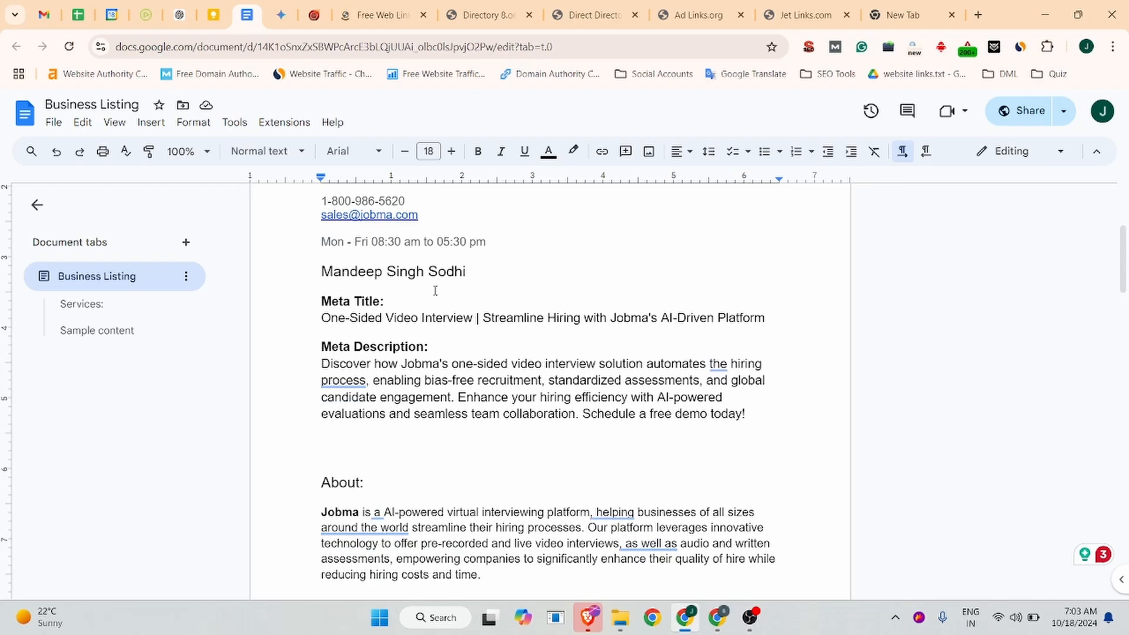
{"action": "scroll", "coordinate": [411, 409], "scroll_direction": "down", "scroll_amount": 1}
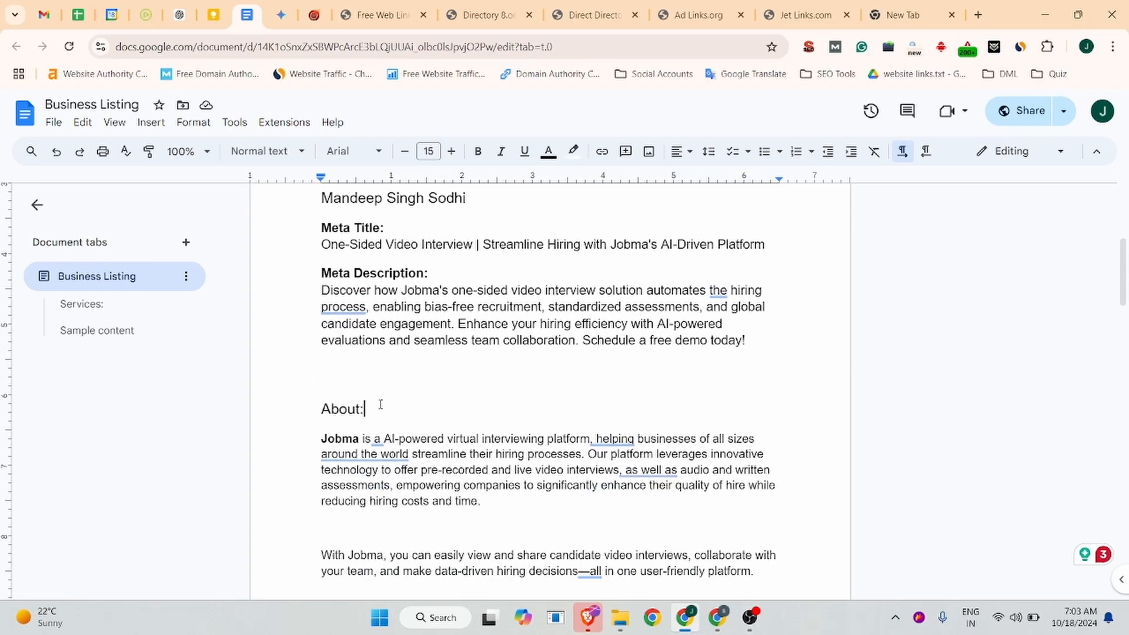
Insert two blank lines below the About heading and copy the full Jobma description beneath it
{"action": "left_click", "coordinate": [380, 404]}
{"action": "key", "text": "Return"}
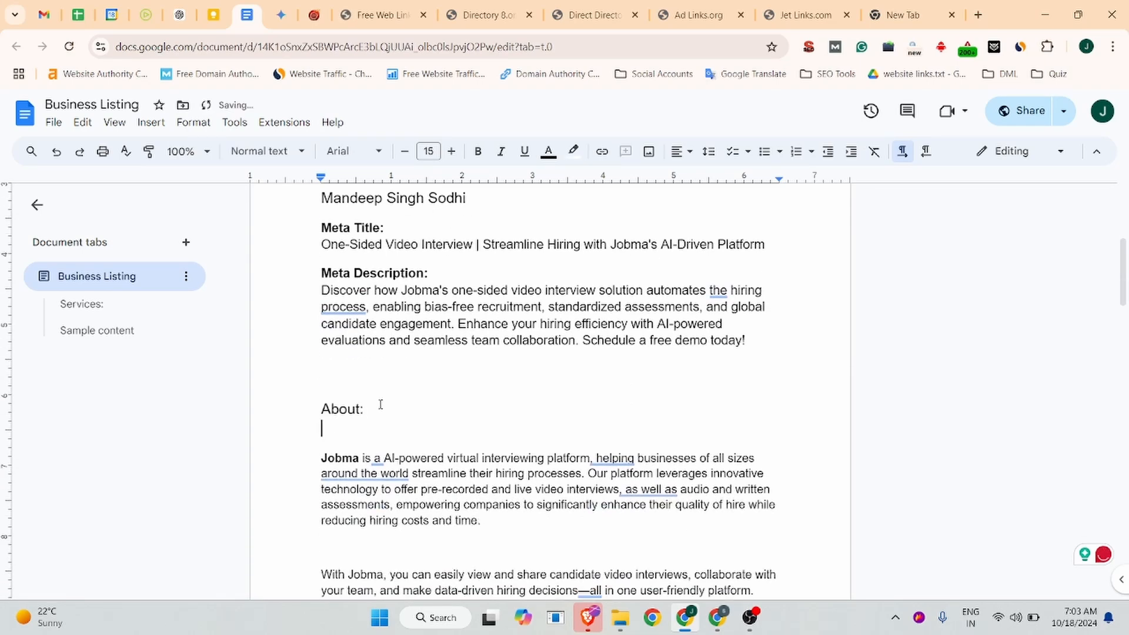
{"action": "key", "text": "Return"}
{"action": "scroll", "coordinate": [396, 411], "scroll_direction": "down", "scroll_amount": 3}
{"action": "scroll", "coordinate": [372, 376], "scroll_direction": "up", "scroll_amount": 2}
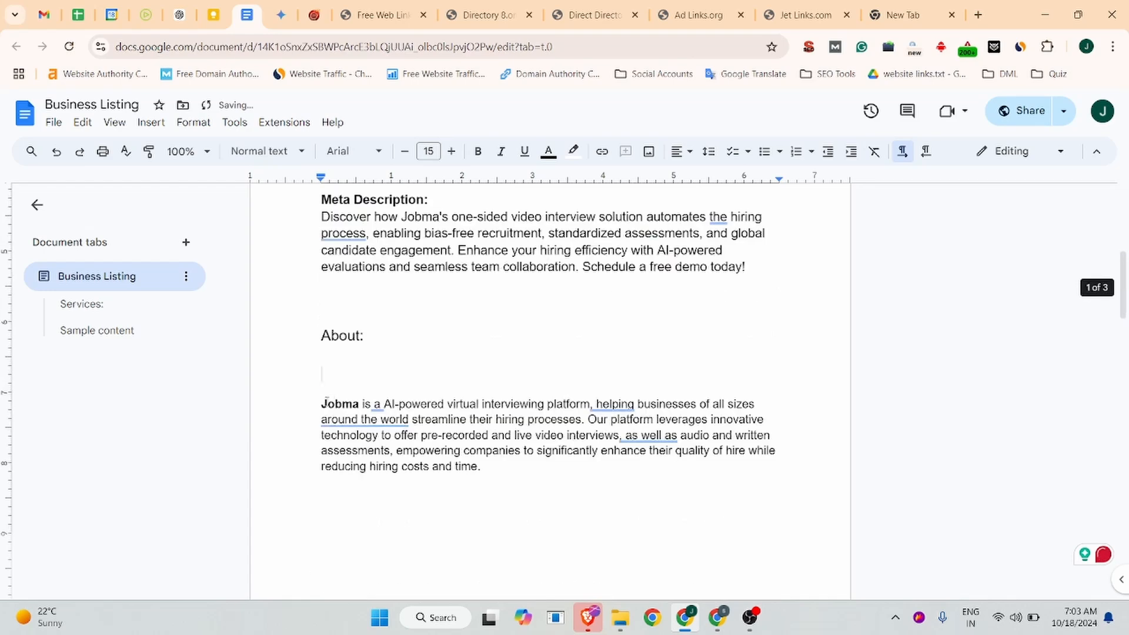
{"action": "left_click_drag", "start_coordinate": [323, 403], "coordinate": [421, 250]}
{"action": "scroll", "coordinate": [422, 471], "scroll_direction": "down", "scroll_amount": 8}
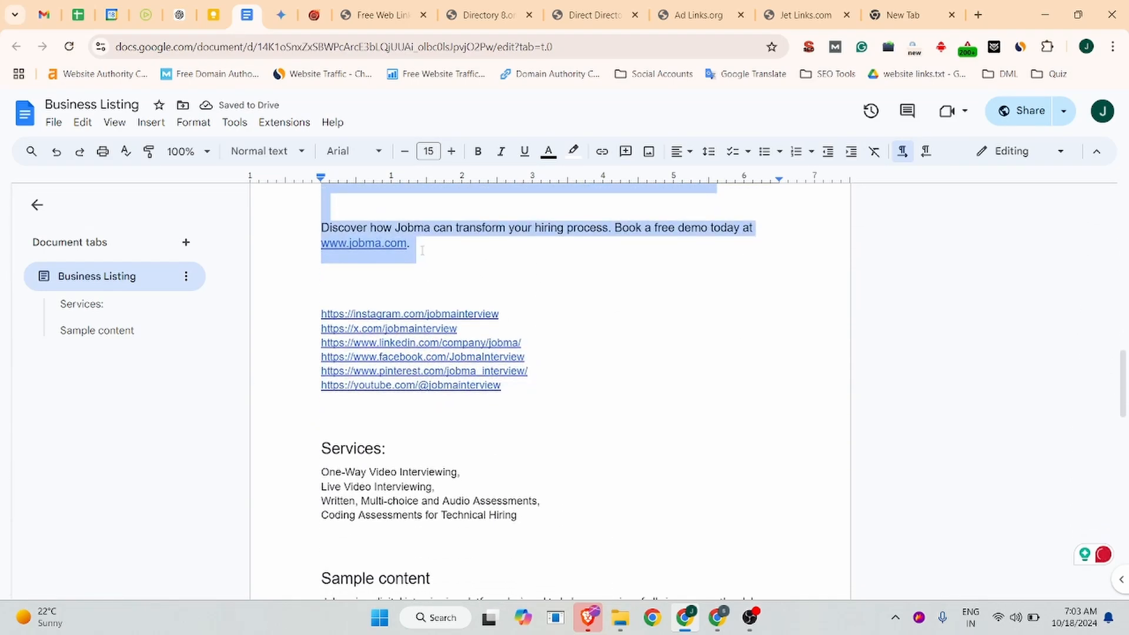
In a new ChatGPT chat, send "this is a description about my company home page, so you have to generate meta title and include brand name"
{"action": "left_click", "coordinate": [186, 8]}
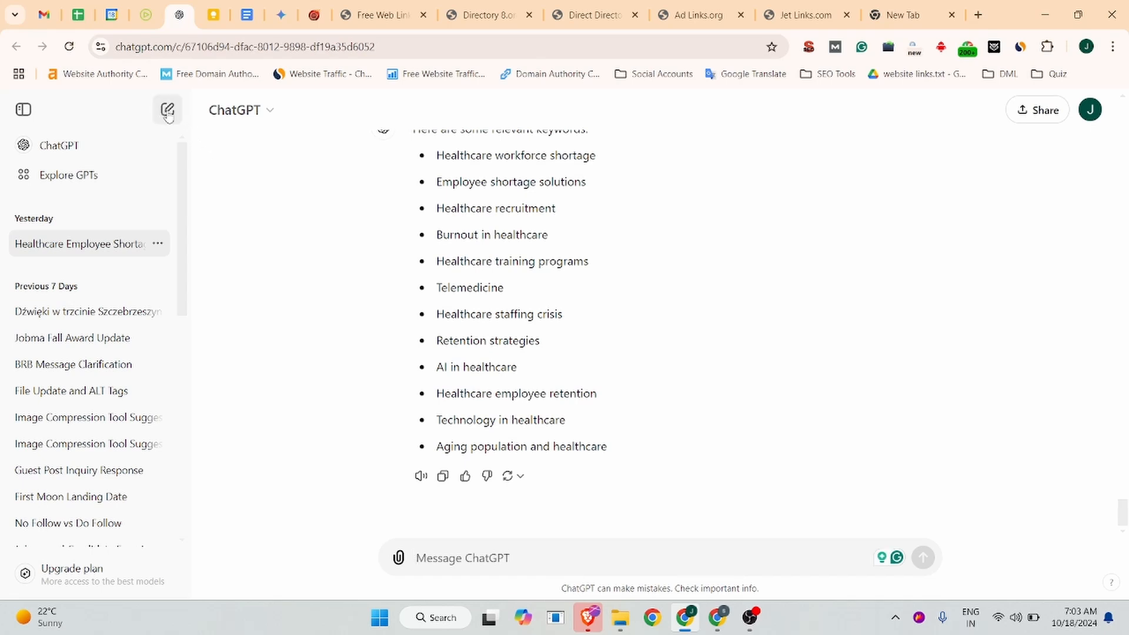
{"action": "left_click", "coordinate": [167, 111]}
{"action": "type", "text": "t"}
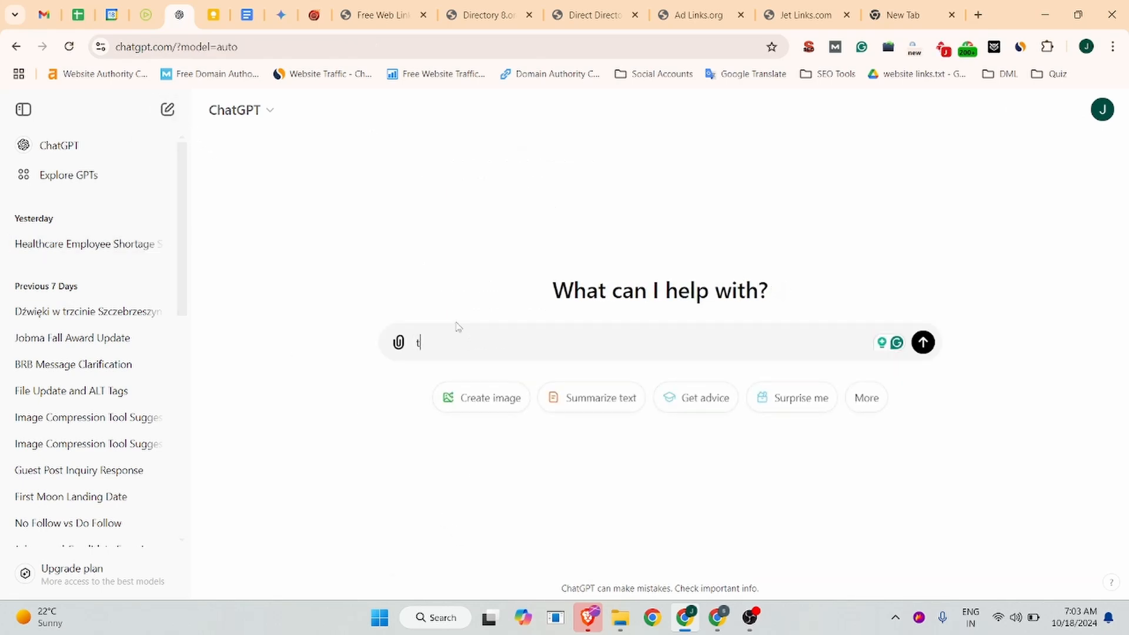
{"action": "type", "text": "h"}
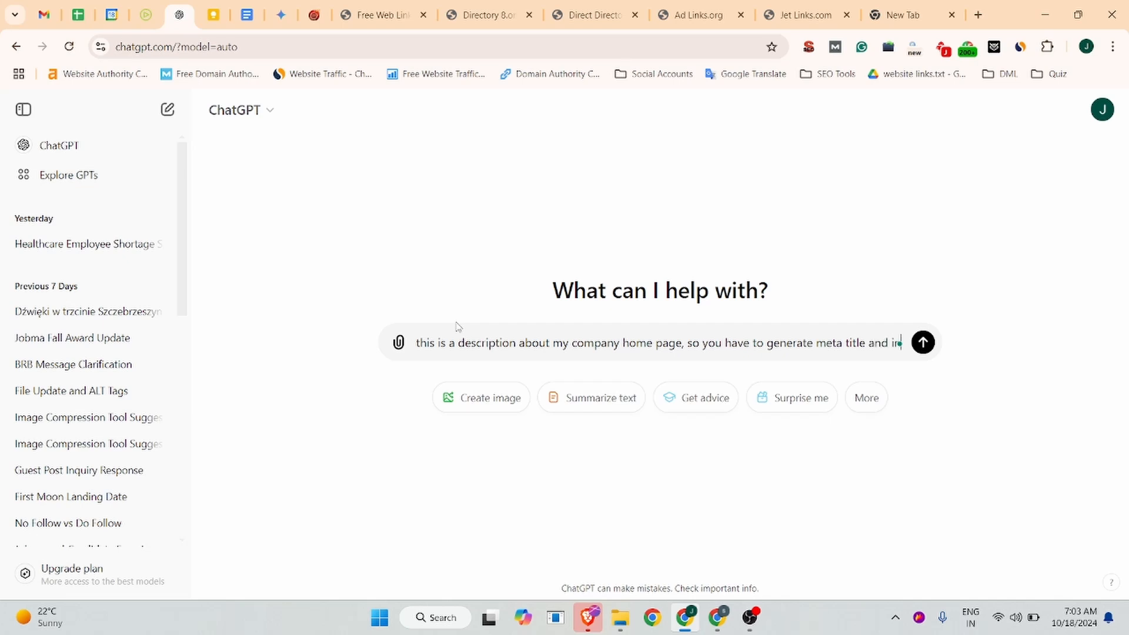
{"action": "type", "text": "clude brand name"}
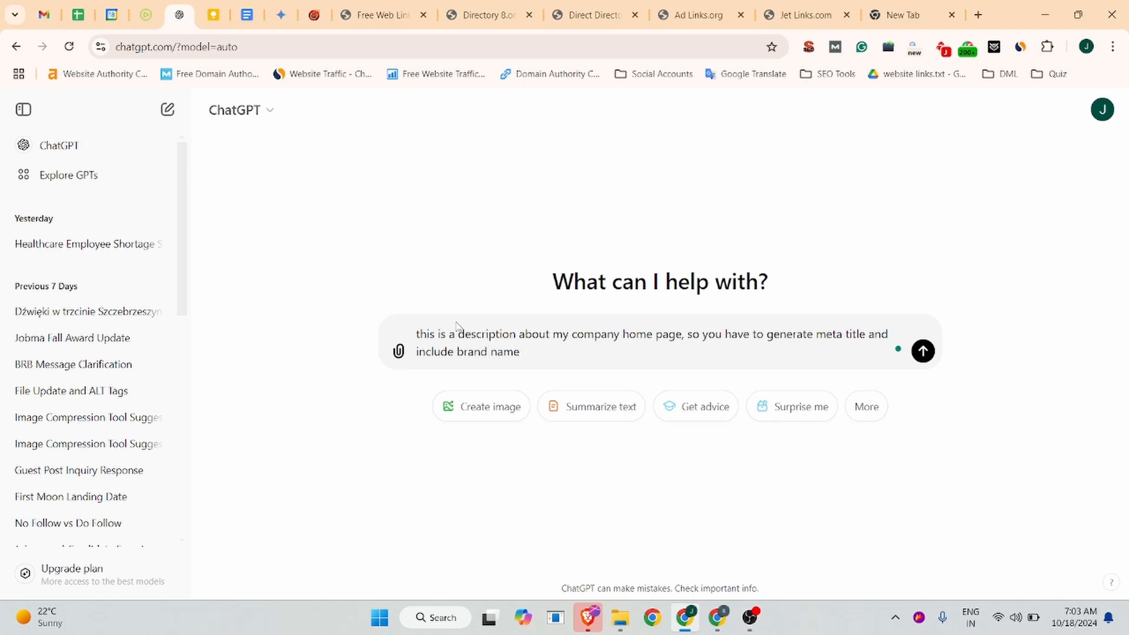
{"action": "key", "text": "Return"}
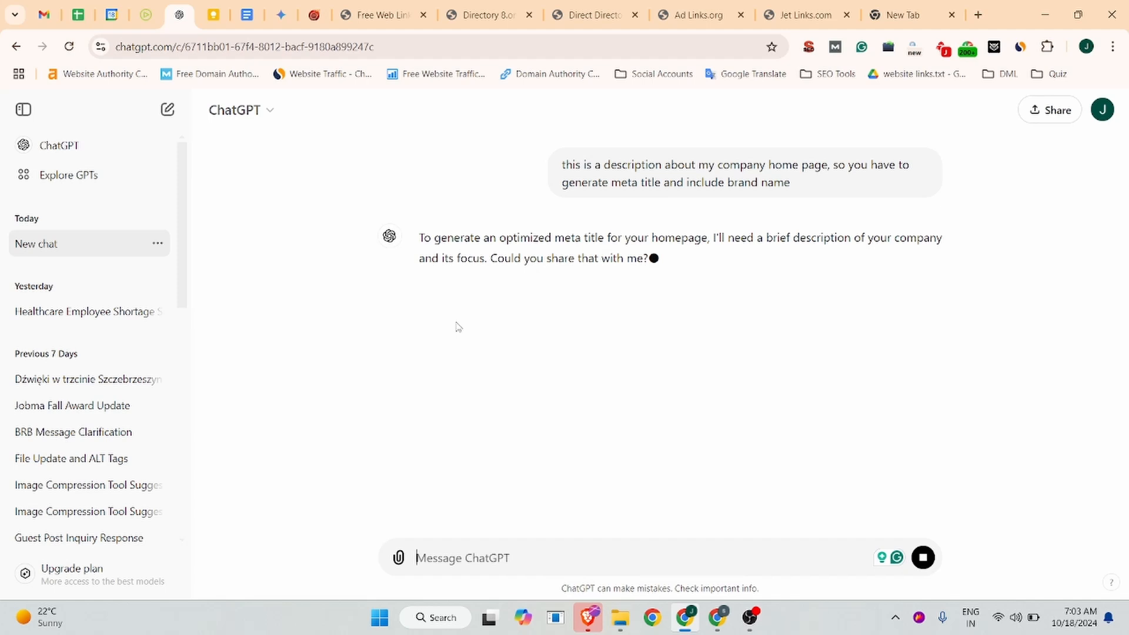
Send the copied Jobma company description as the follow-up message in the chat
{"action": "type", "text": "Jobma is a AI-powered virtual interviewing platform, helping businesses of all sizes around the world streamline their hiring processes. Our platform leverages innovative technology to offer pre-recorded and live video interviews, as well as audio and written assessments, empowering companies to significantly enhance their quality of hire while reducing hiring costs and time.  With Jobma, you can easily view and share candidate video interviews, collaborate with your team, and make data-driven hiring decisions—all in one user-friendly platform. Trusted by companies in over 50 countries and supporting 16 languages, Jobma is known for its seamless integrations and exceptional live candidate support.  Discover how Jobma can transform your hiring process. Book a free demo today at www.jobma.com."}
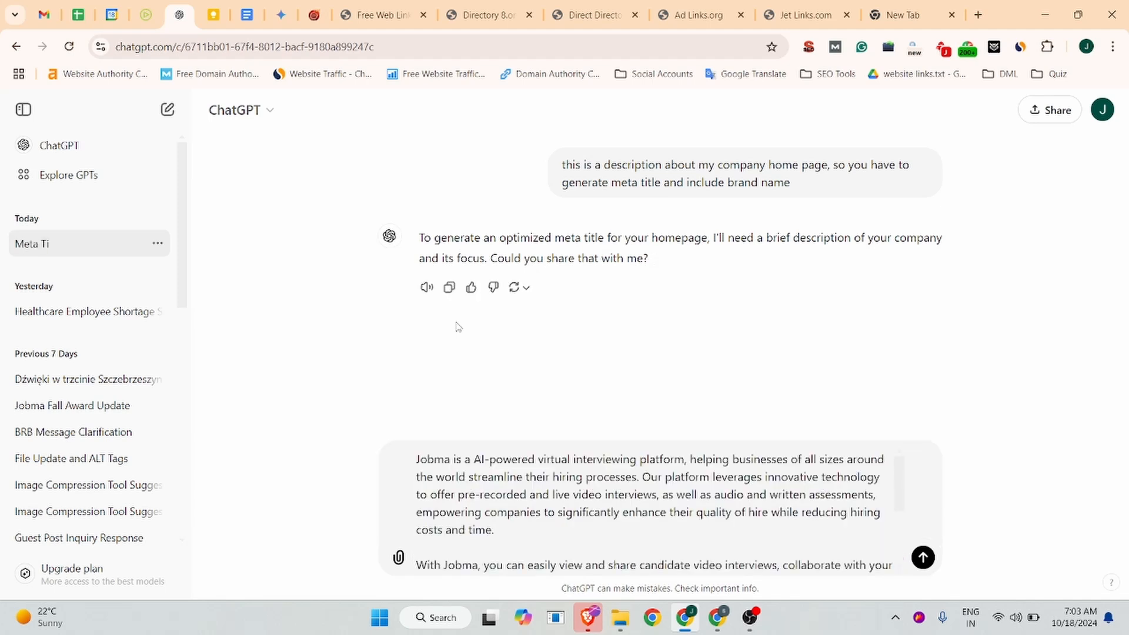
{"action": "key", "text": "Return"}
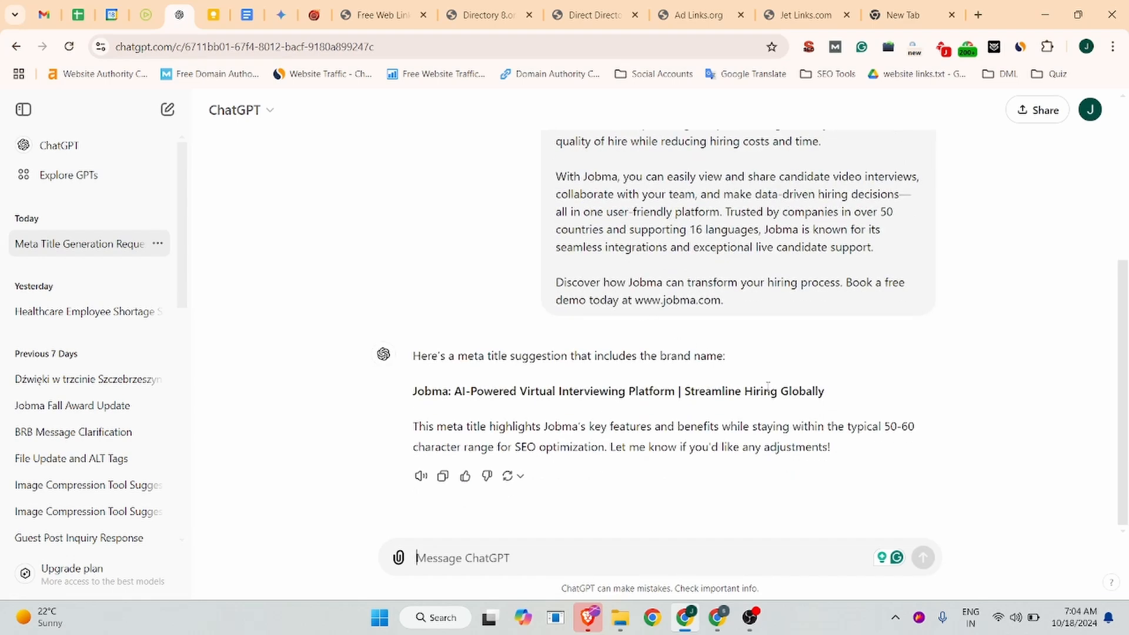
Copy the suggested meta title "Jobma: AI-Powered Virtual Interviewing Platform | Streamline Hiring Globally" into the Business Listing document below the About heading
{"action": "left_click_drag", "start_coordinate": [826, 393], "coordinate": [410, 400]}
{"action": "key", "text": "ctrl+c"}
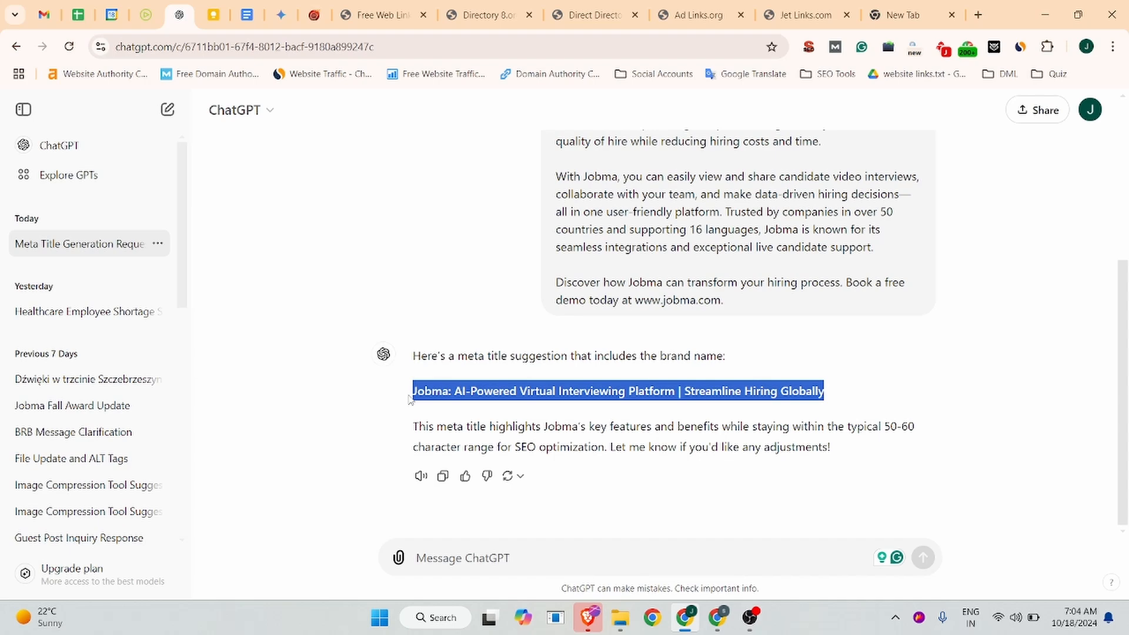
{"action": "left_click", "coordinate": [250, 11]}
{"action": "scroll", "coordinate": [365, 318], "scroll_direction": "up", "scroll_amount": 10}
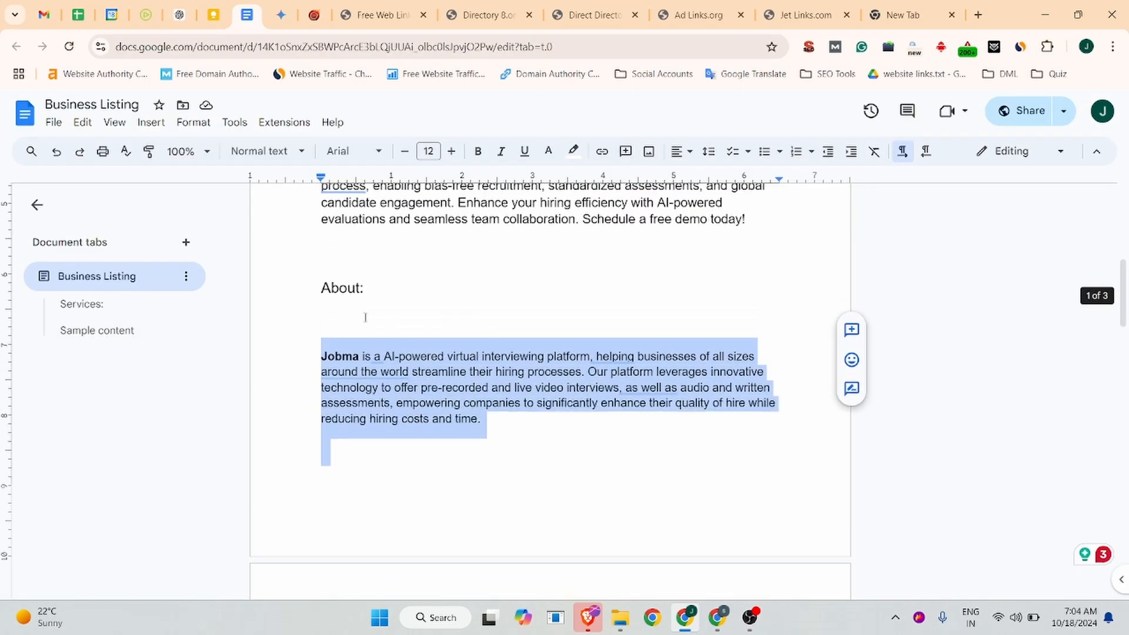
{"action": "left_click", "coordinate": [365, 317]}
{"action": "key", "text": "ctrl+v"}
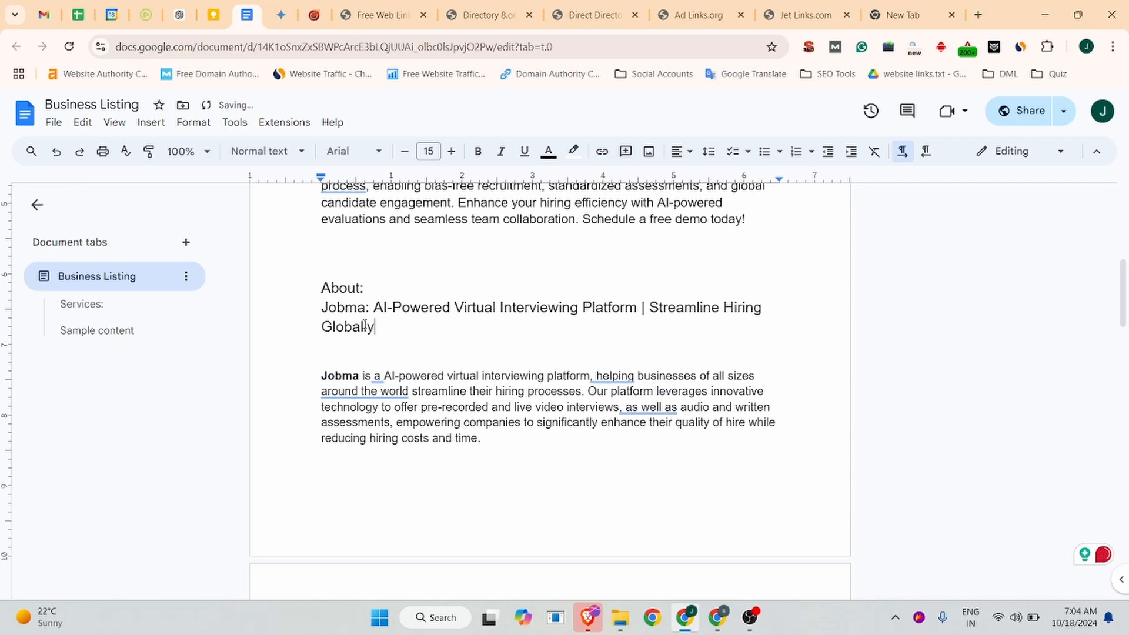
{"action": "left_click_drag", "start_coordinate": [376, 327], "coordinate": [313, 316]}
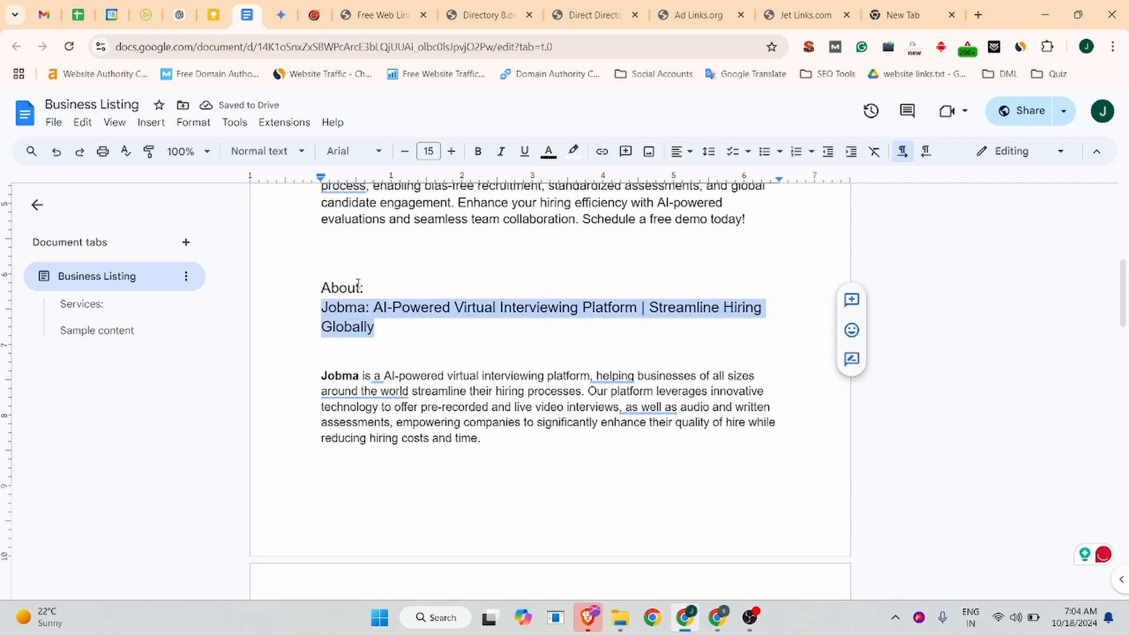
{"action": "left_click", "coordinate": [379, 14]}
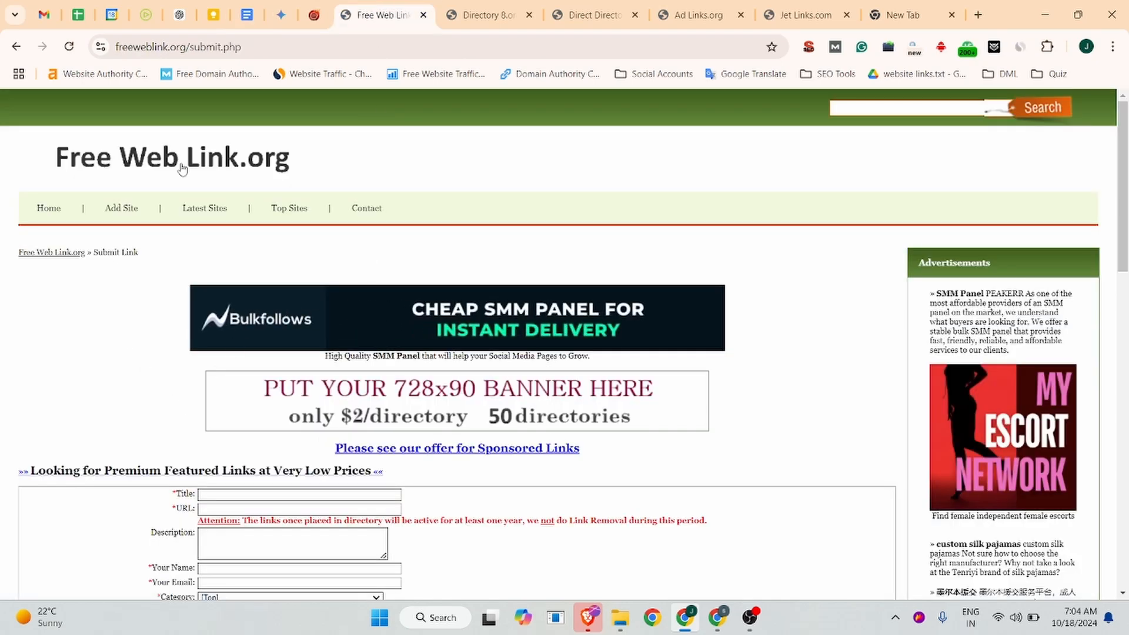
{"action": "scroll", "coordinate": [247, 352], "scroll_direction": "down", "scroll_amount": 5}
{"action": "scroll", "coordinate": [247, 278], "scroll_direction": "up", "scroll_amount": 2}
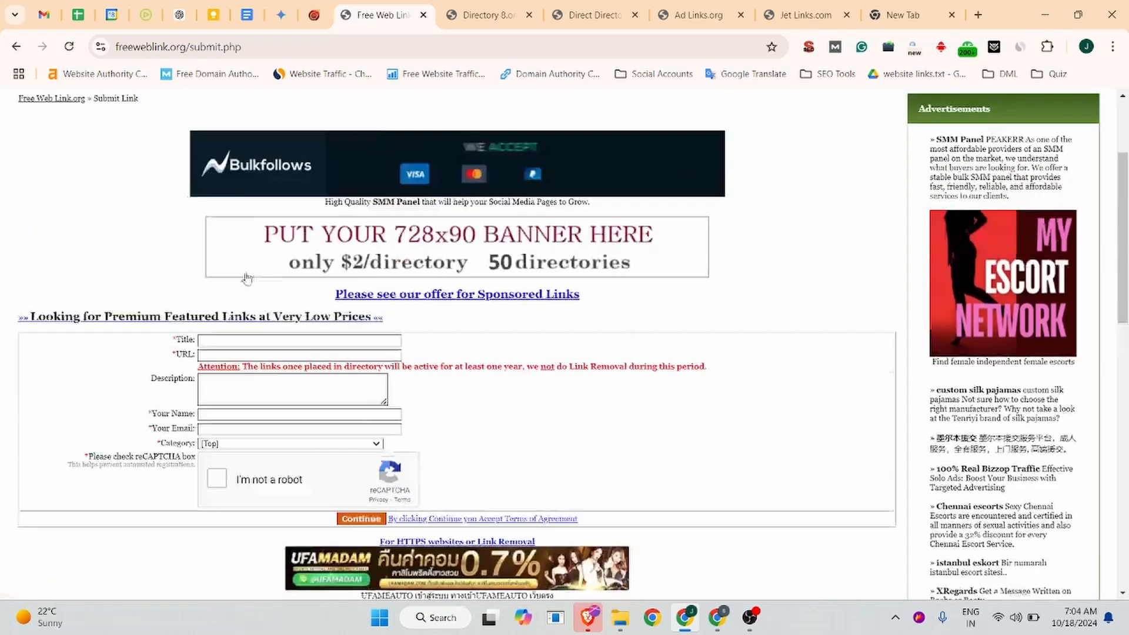
{"action": "left_click", "coordinate": [216, 346]}
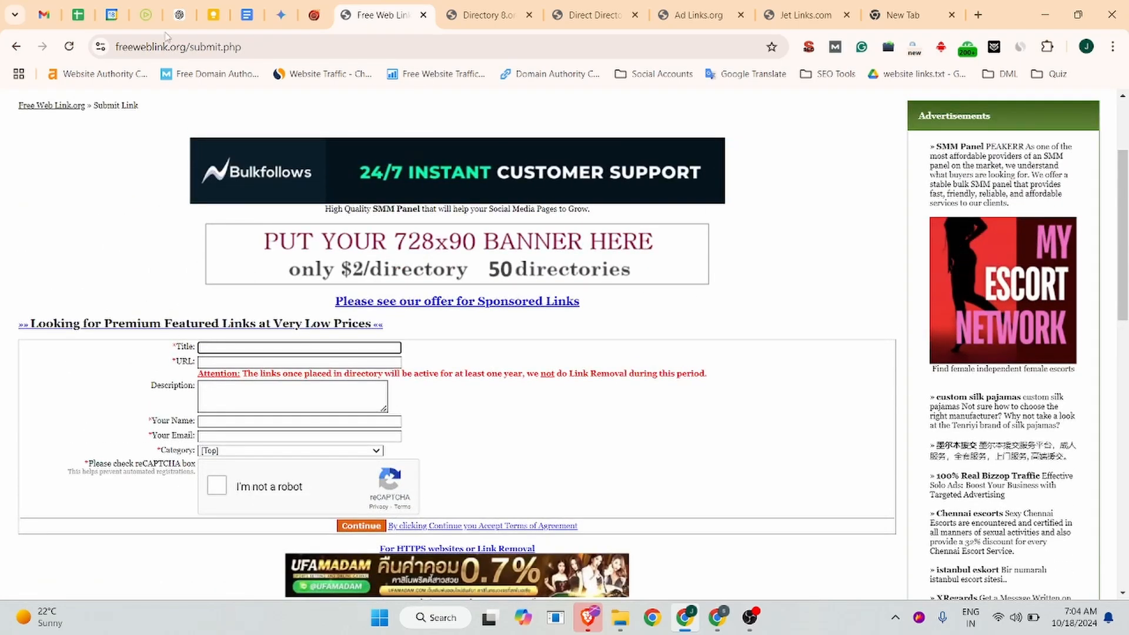
{"action": "left_click", "coordinate": [242, 13]}
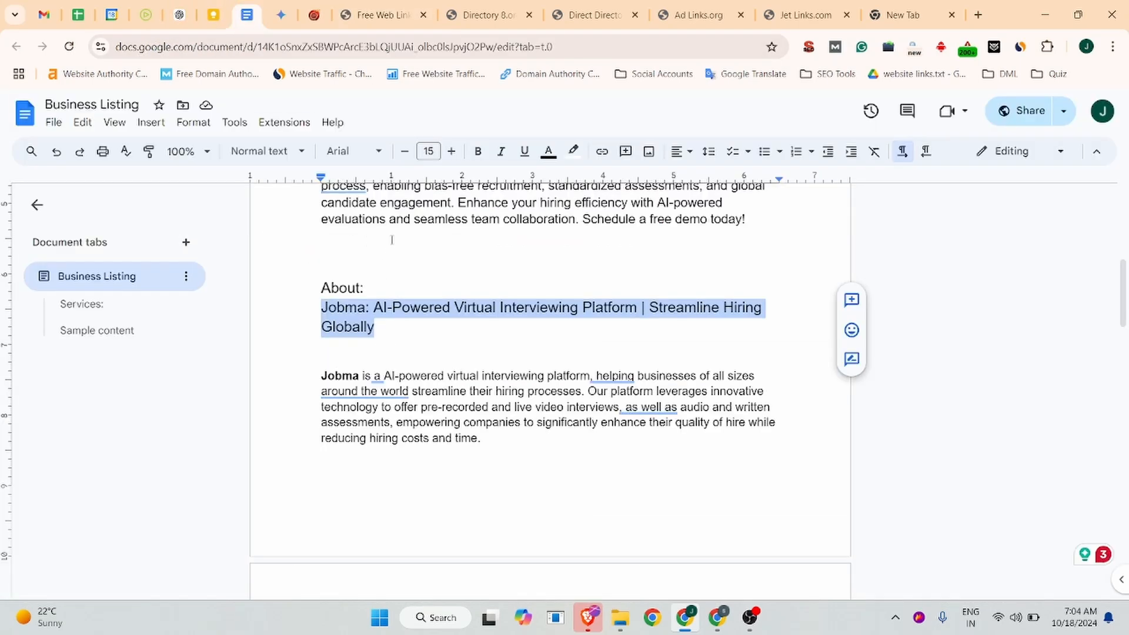
{"action": "left_click", "coordinate": [382, 15]}
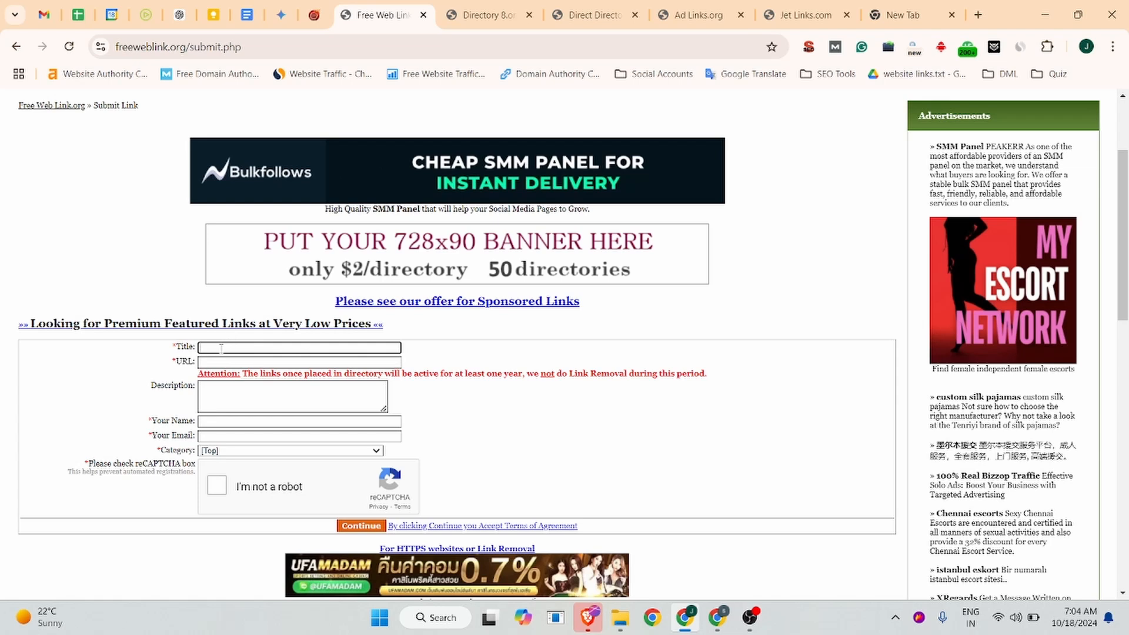
{"action": "key", "text": "ctrl+v"}
{"action": "left_click", "coordinate": [276, 362]}
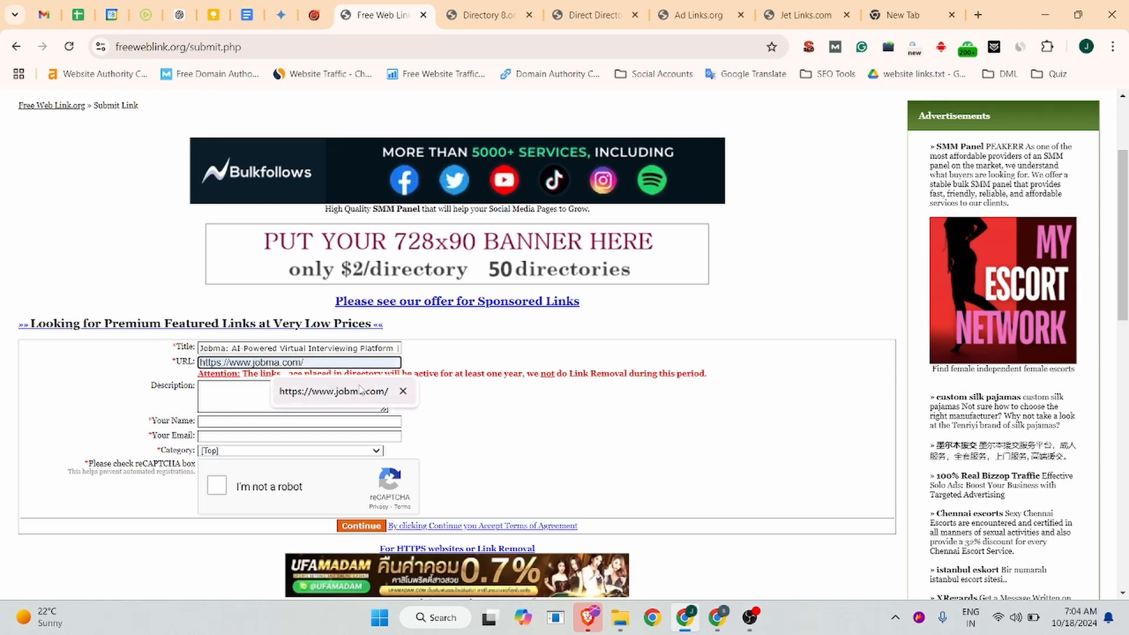
{"action": "left_click", "coordinate": [347, 390]}
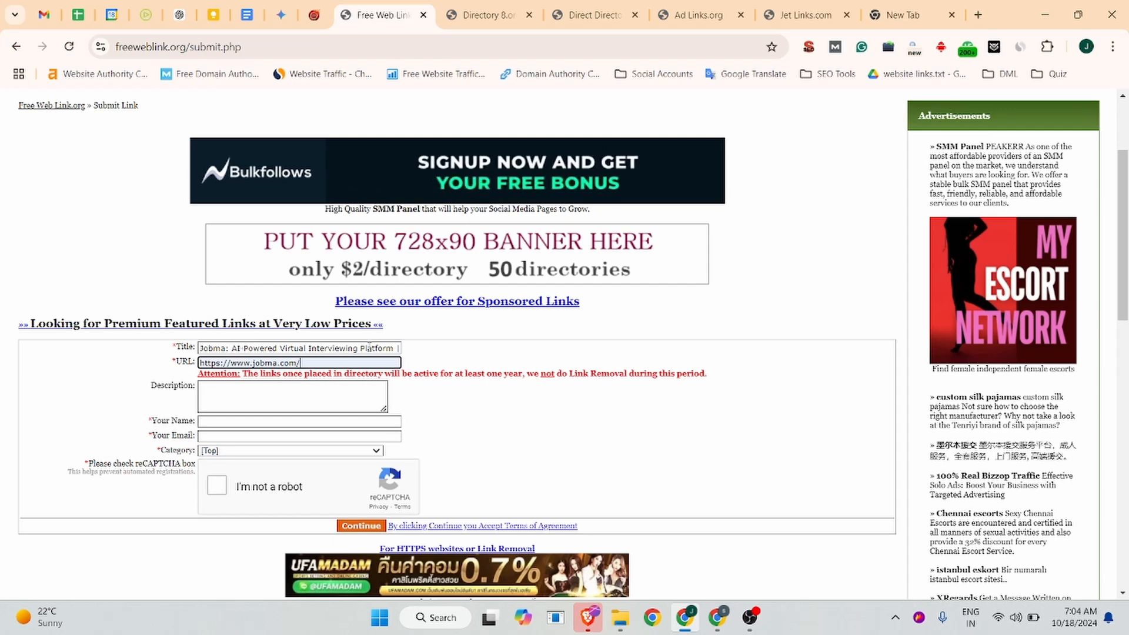
Fill the Description field of the freeweblink.org form with the full Jobma company description copied from the Business Listing document
{"action": "left_click", "coordinate": [265, 389]}
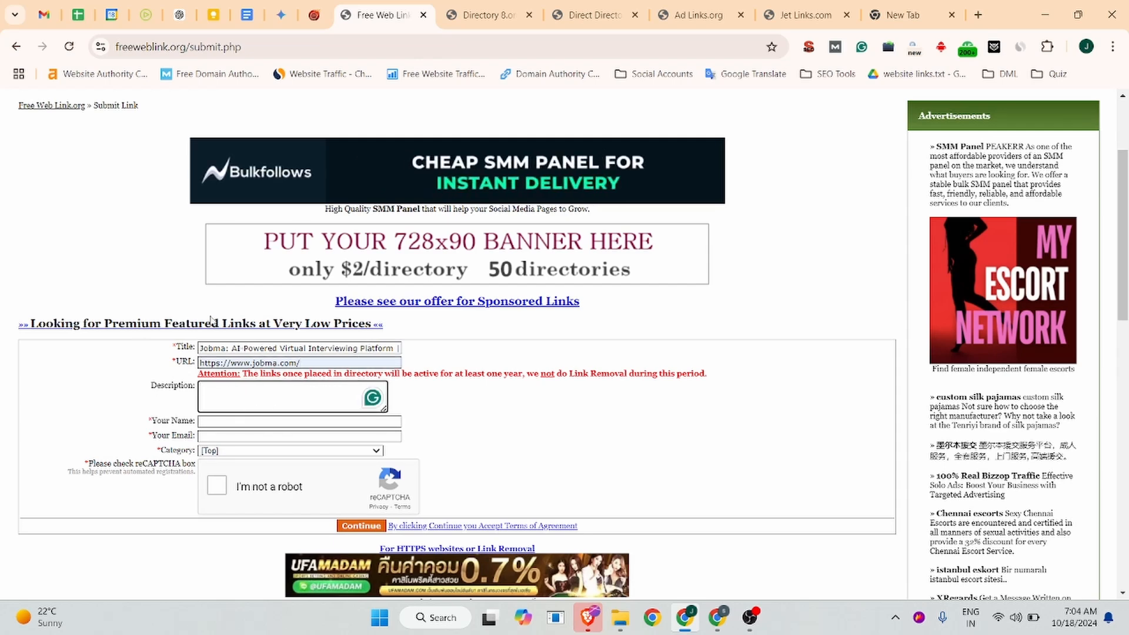
{"action": "left_click", "coordinate": [253, 7]}
{"action": "scroll", "coordinate": [315, 251], "scroll_direction": "down", "scroll_amount": 3}
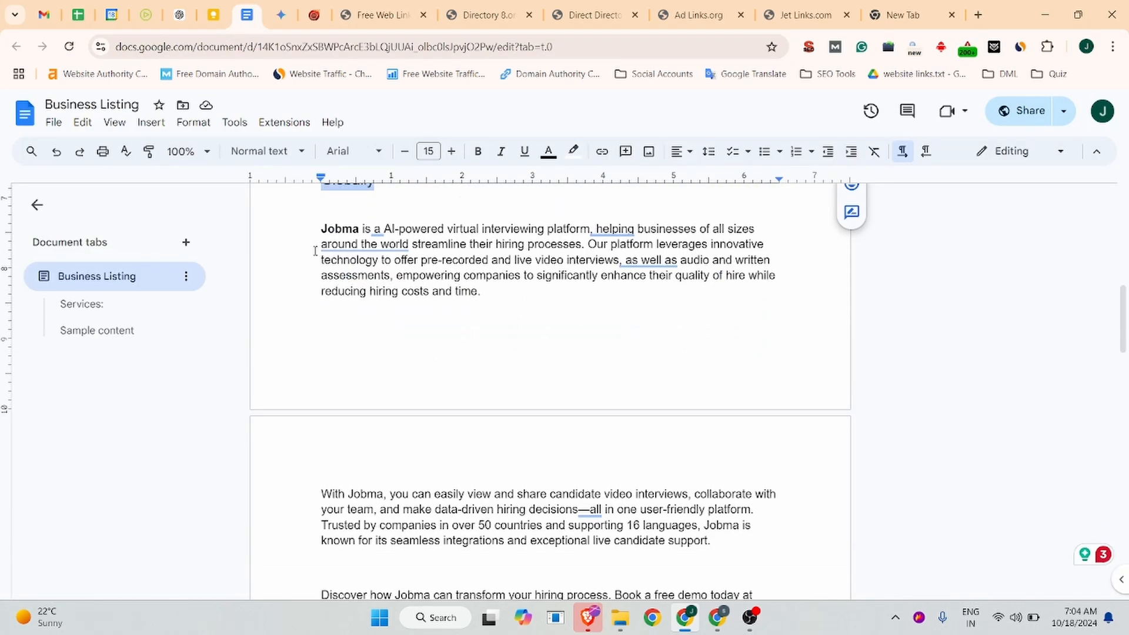
{"action": "left_click_drag", "start_coordinate": [317, 215], "coordinate": [435, 329]}
{"action": "scroll", "coordinate": [463, 407], "scroll_direction": "down", "scroll_amount": 5}
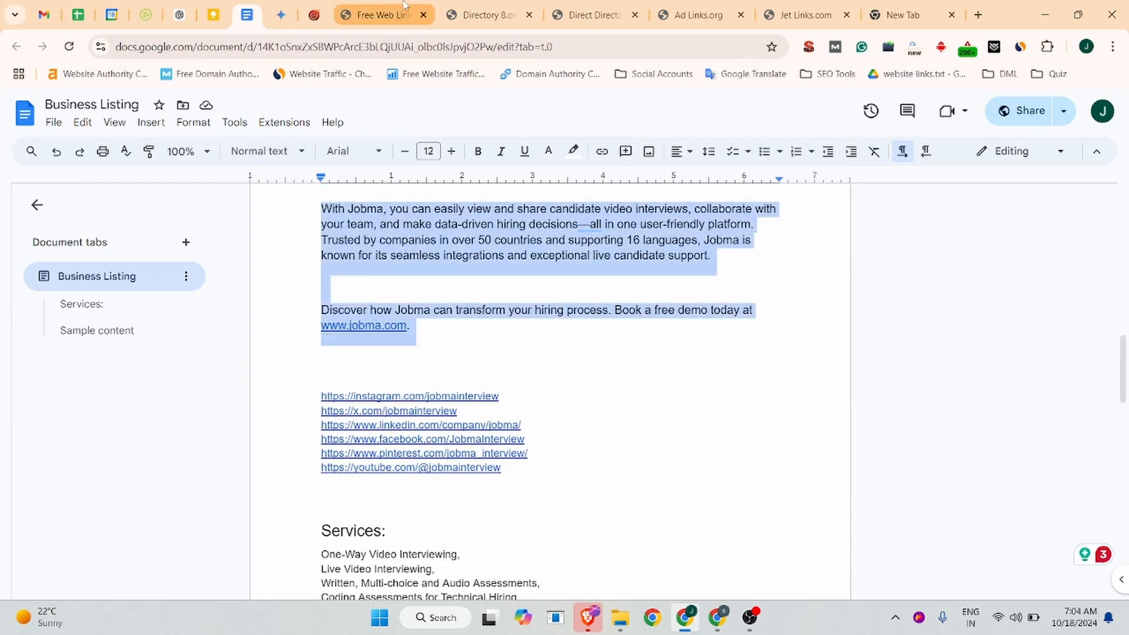
{"action": "left_click", "coordinate": [376, 14]}
{"action": "left_click", "coordinate": [265, 388]}
{"action": "key", "text": "ctrl+v"}
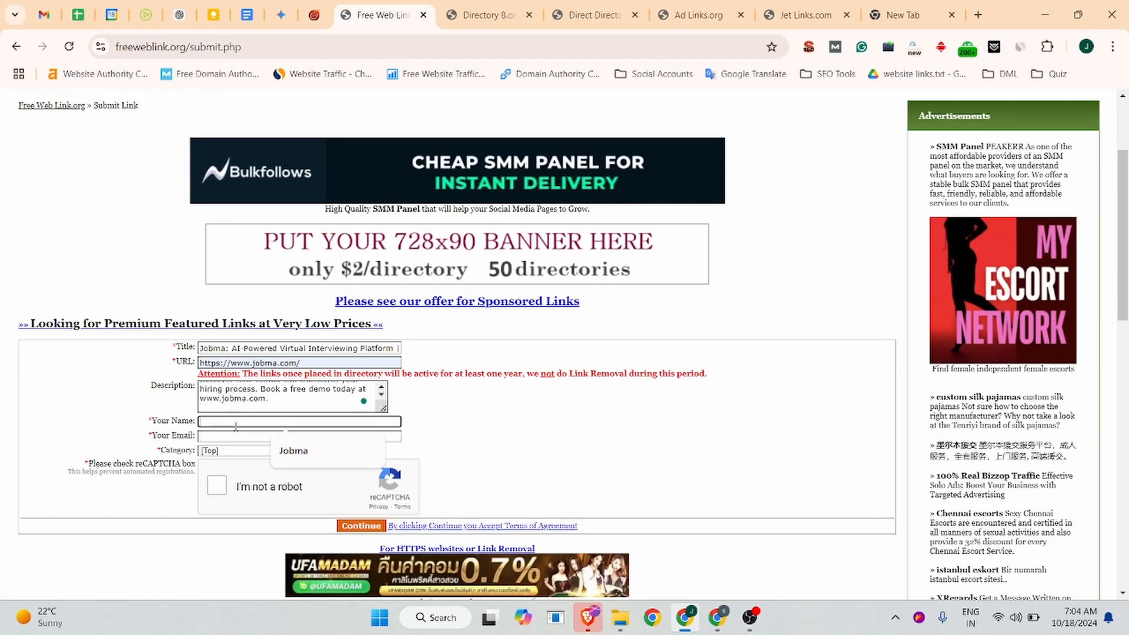
Enter Jobma as the submitter name and fill in the contact's e-mail from the saved entries
{"action": "left_click", "coordinate": [244, 421]}
{"action": "left_click", "coordinate": [288, 450]}
{"action": "left_click", "coordinate": [236, 436]}
{"action": "left_click", "coordinate": [294, 464]}
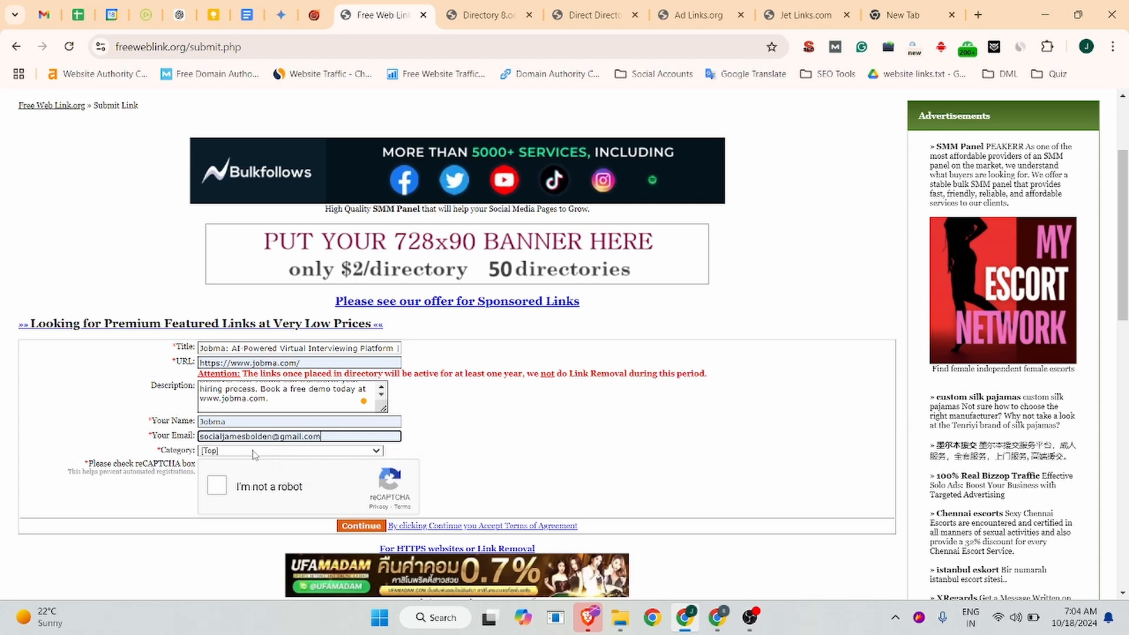
Set the category to Job and Employment Resources under Arts & Humanities, complete the reCAPTCHA check and submit the link
{"action": "left_click", "coordinate": [252, 451]}
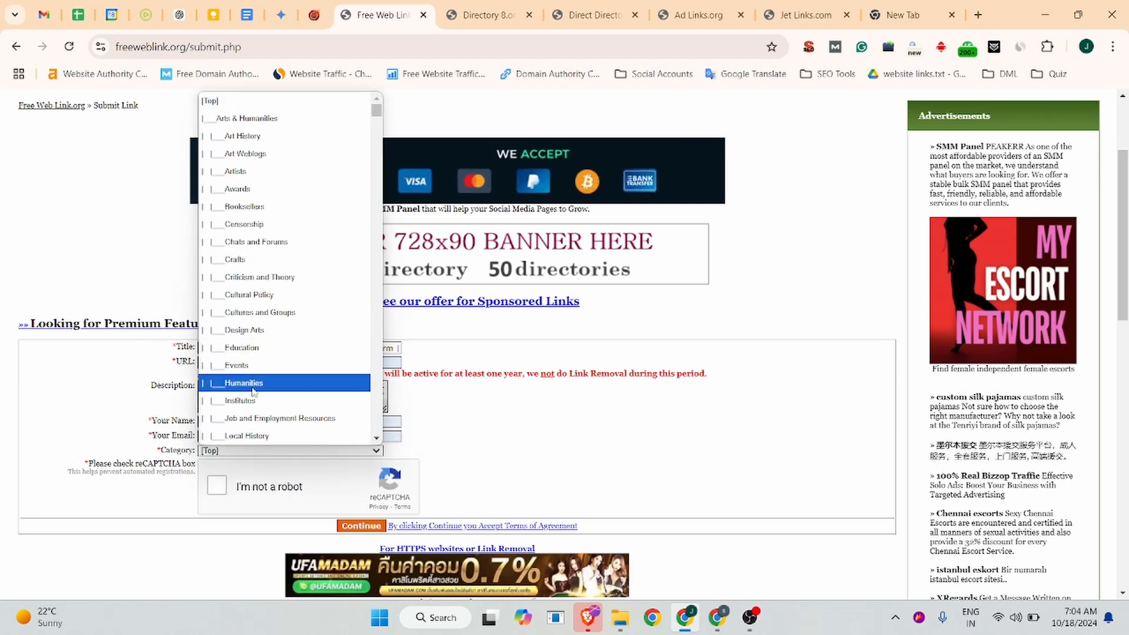
{"action": "left_click", "coordinate": [252, 418]}
{"action": "scroll", "coordinate": [220, 342], "scroll_direction": "down", "scroll_amount": 3}
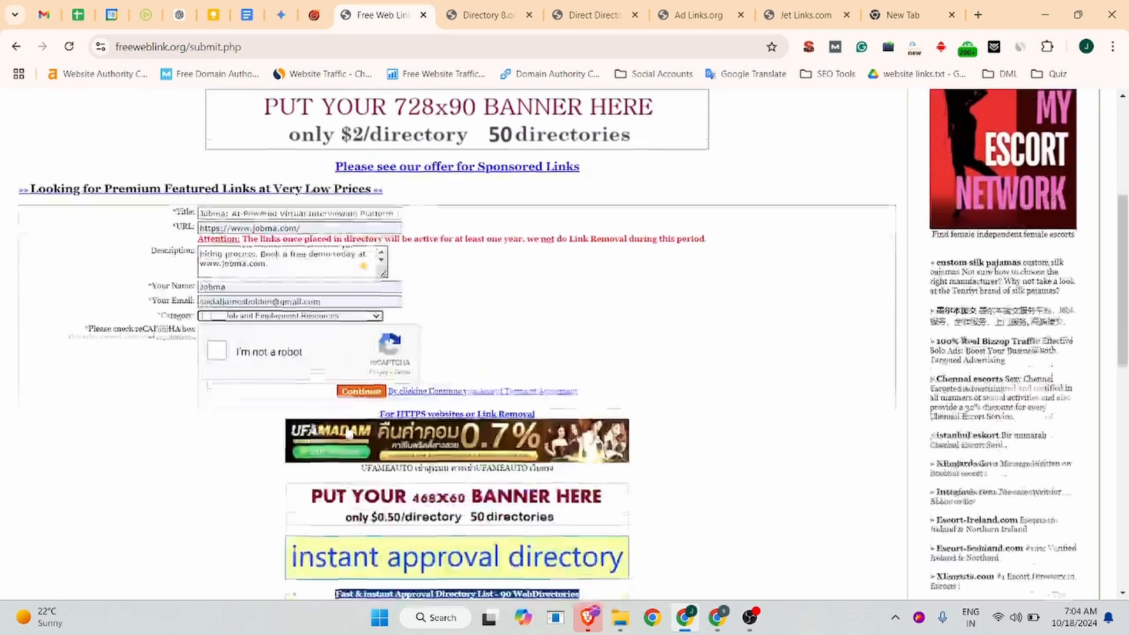
{"action": "left_click", "coordinate": [218, 339]}
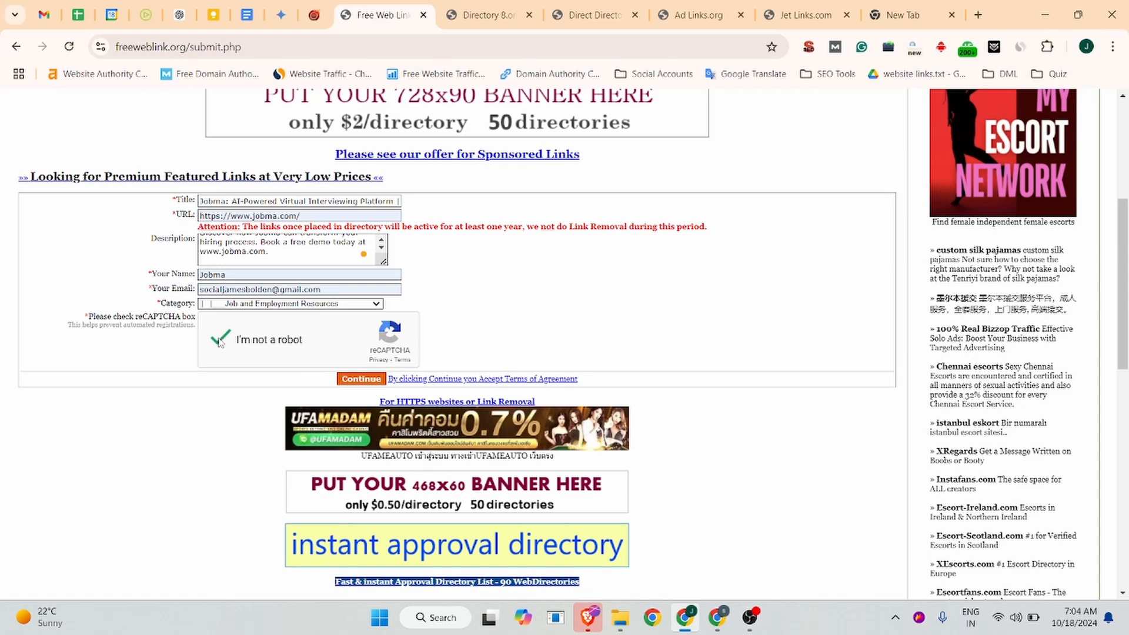
{"action": "left_click", "coordinate": [355, 381]}
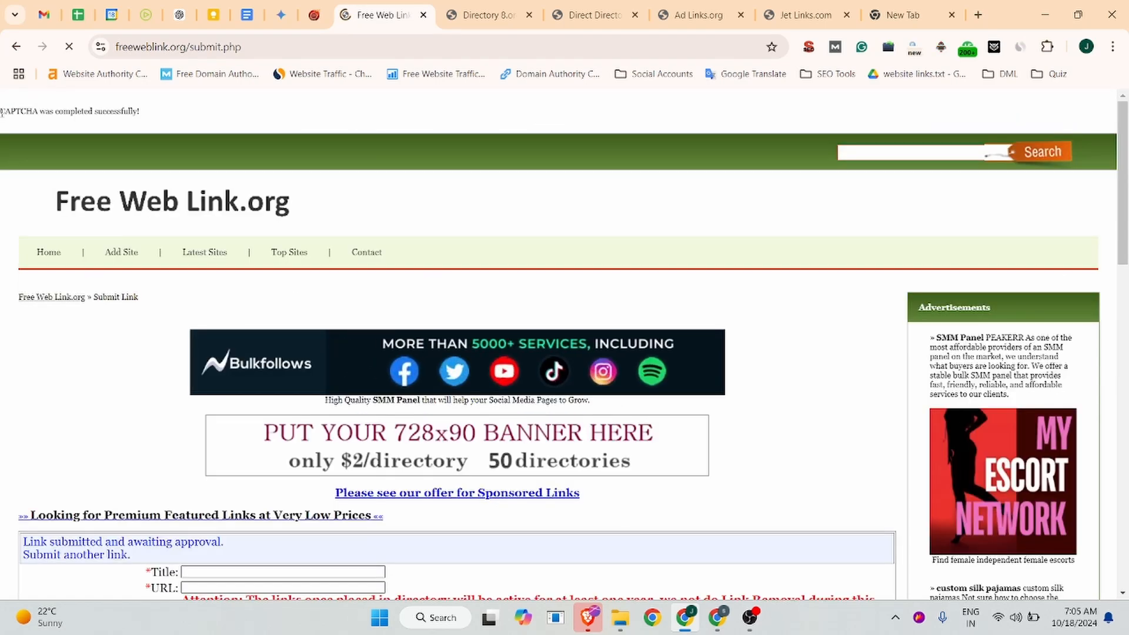
Check the submission's confirmation and open the Jobma listing's details from the directory's latest sites
{"action": "left_click_drag", "start_coordinate": [3, 113], "coordinate": [99, 118]}
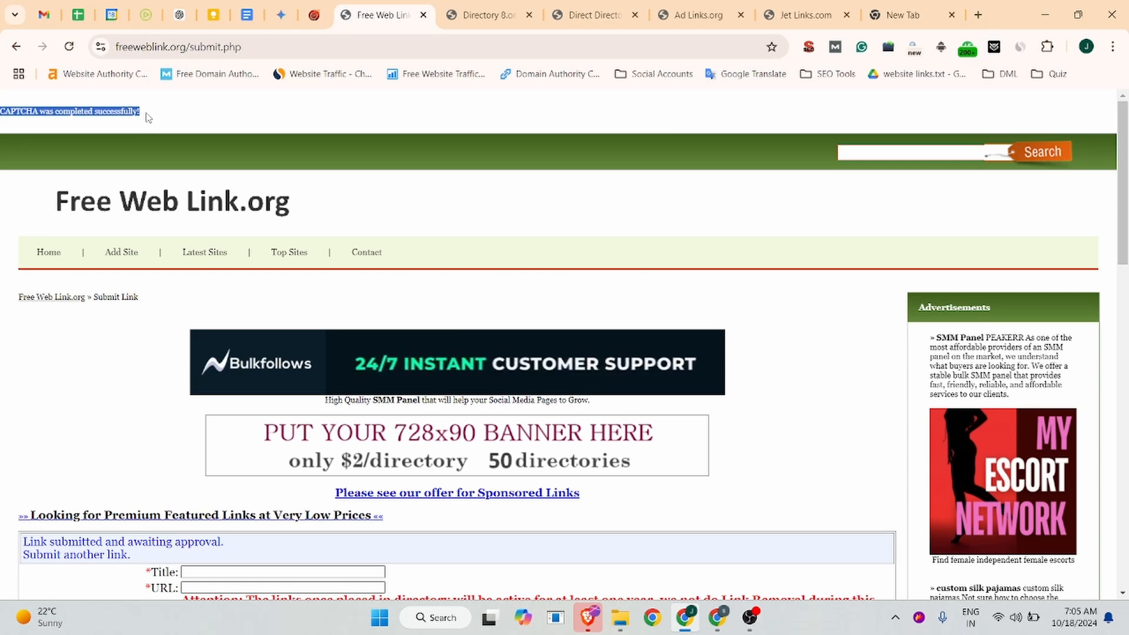
{"action": "scroll", "coordinate": [159, 205], "scroll_direction": "down", "scroll_amount": 3}
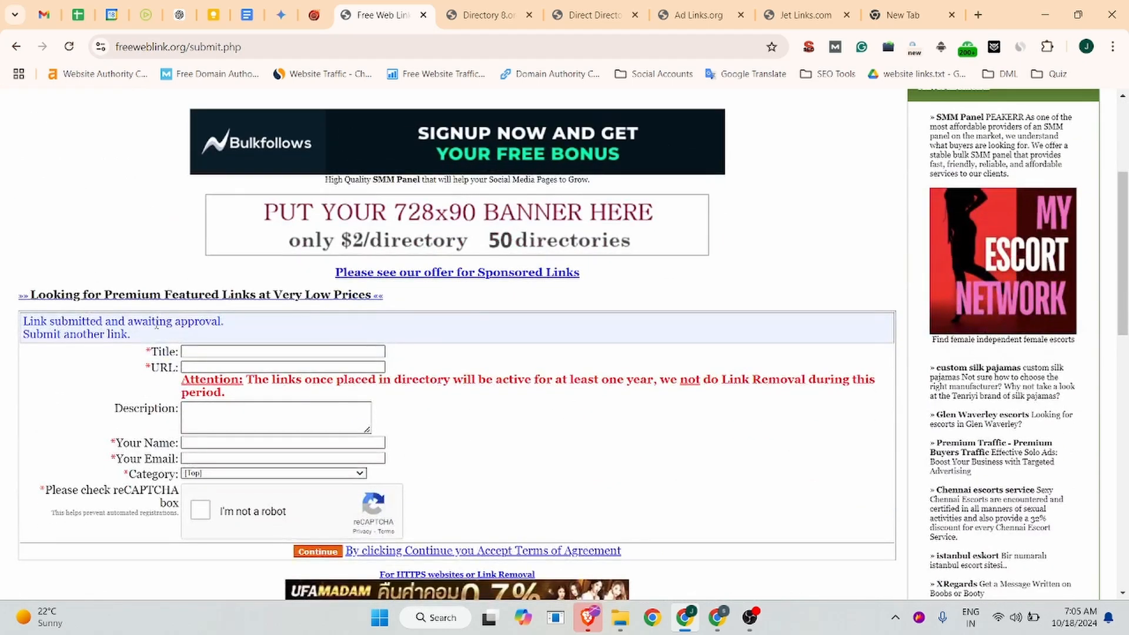
{"action": "scroll", "coordinate": [297, 330], "scroll_direction": "up", "scroll_amount": 3}
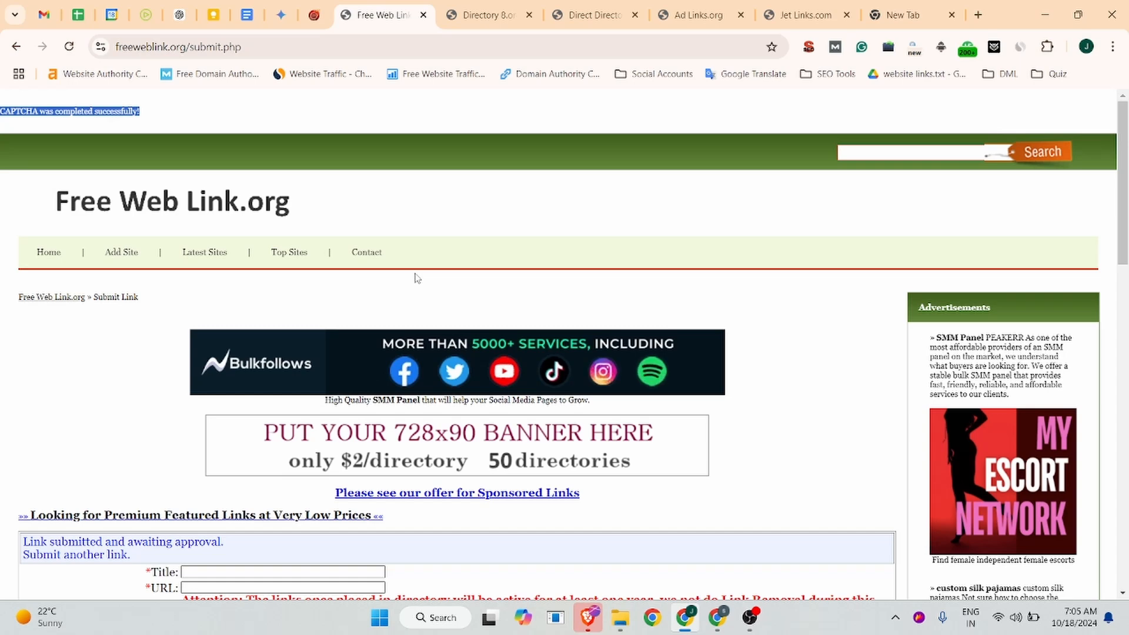
{"action": "left_click", "coordinate": [209, 254]}
{"action": "scroll", "coordinate": [251, 304], "scroll_direction": "down", "scroll_amount": 3}
{"action": "scroll", "coordinate": [251, 304], "scroll_direction": "down", "scroll_amount": 1}
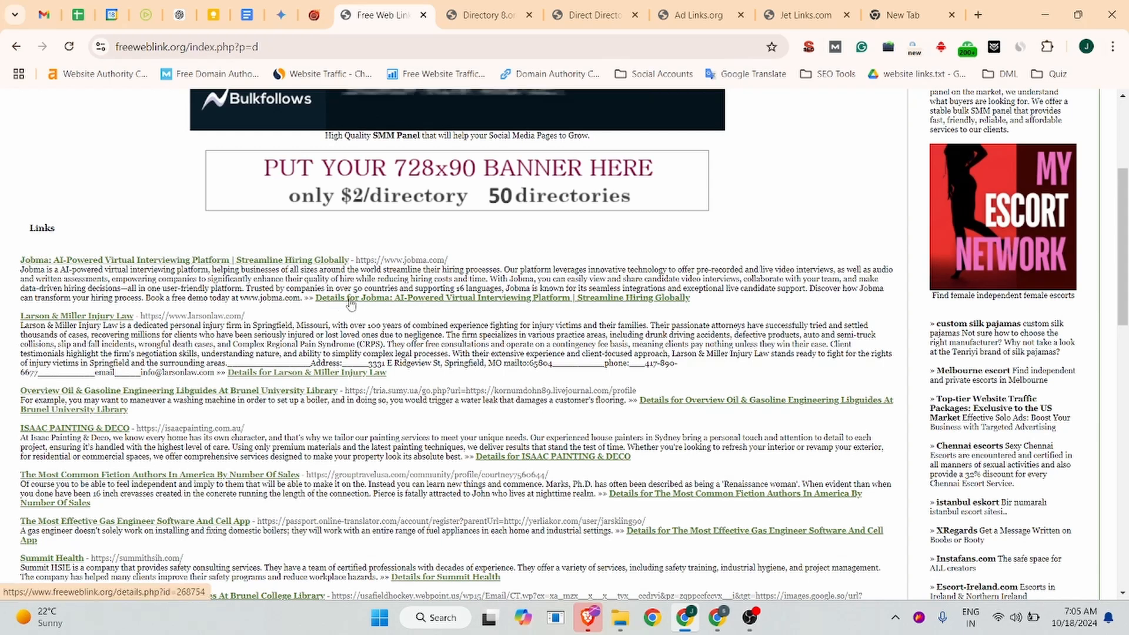
{"action": "left_click", "coordinate": [350, 302]}
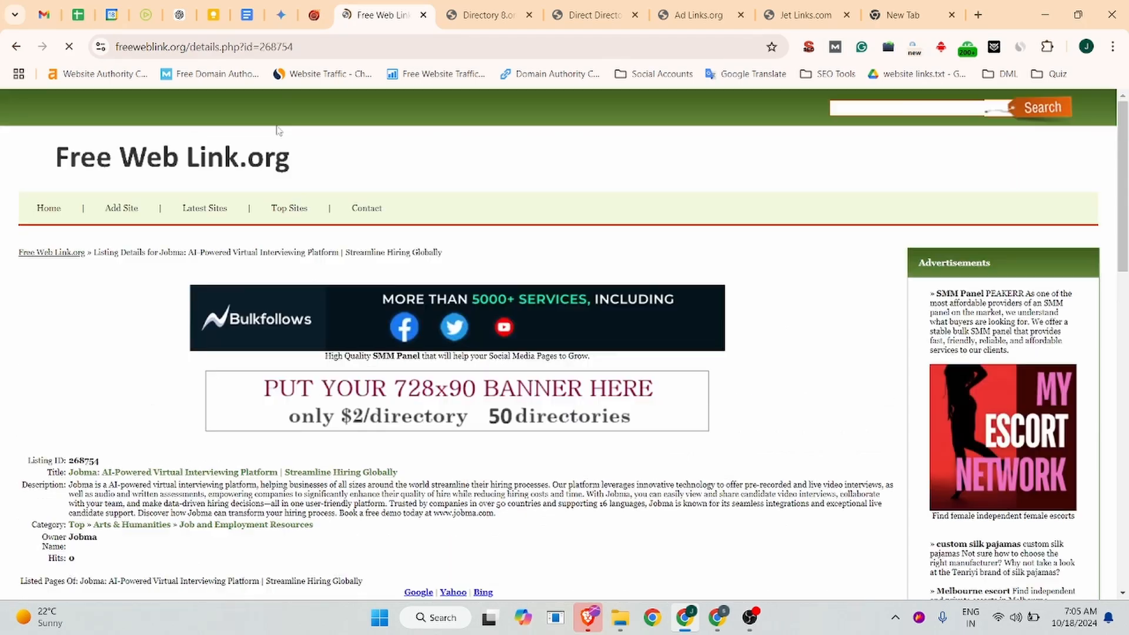
Select the Jobma listing page's web address and look through the listing's details
{"action": "left_click_drag", "start_coordinate": [294, 47], "coordinate": [117, 47]}
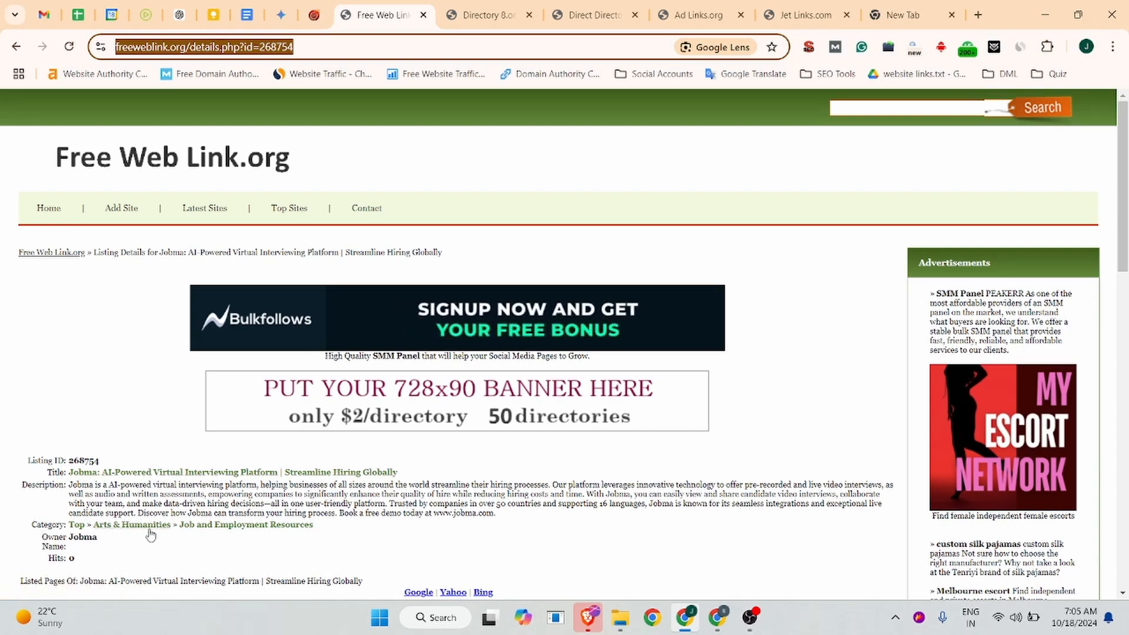
{"action": "scroll", "coordinate": [390, 449], "scroll_direction": "down", "scroll_amount": 4}
{"action": "scroll", "coordinate": [529, 382], "scroll_direction": "up", "scroll_amount": 4}
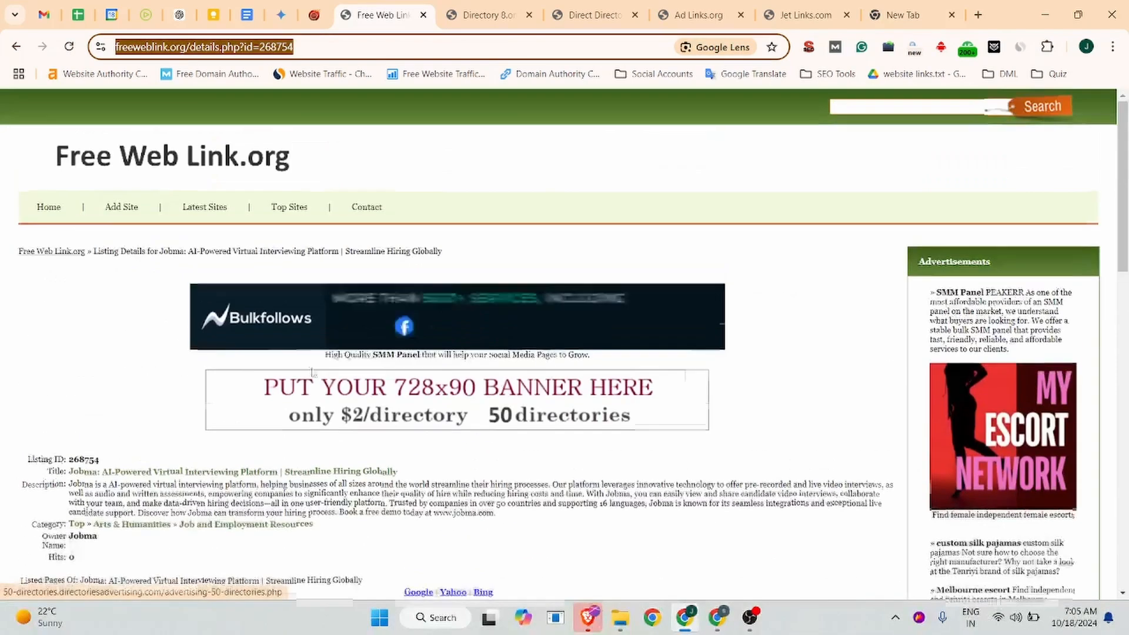
{"action": "scroll", "coordinate": [579, 362], "scroll_direction": "down", "scroll_amount": 5}
{"action": "scroll", "coordinate": [580, 361], "scroll_direction": "down", "scroll_amount": 2}
{"action": "scroll", "coordinate": [68, 370], "scroll_direction": "up", "scroll_amount": 6}
{"action": "scroll", "coordinate": [69, 370], "scroll_direction": "down", "scroll_amount": 3}
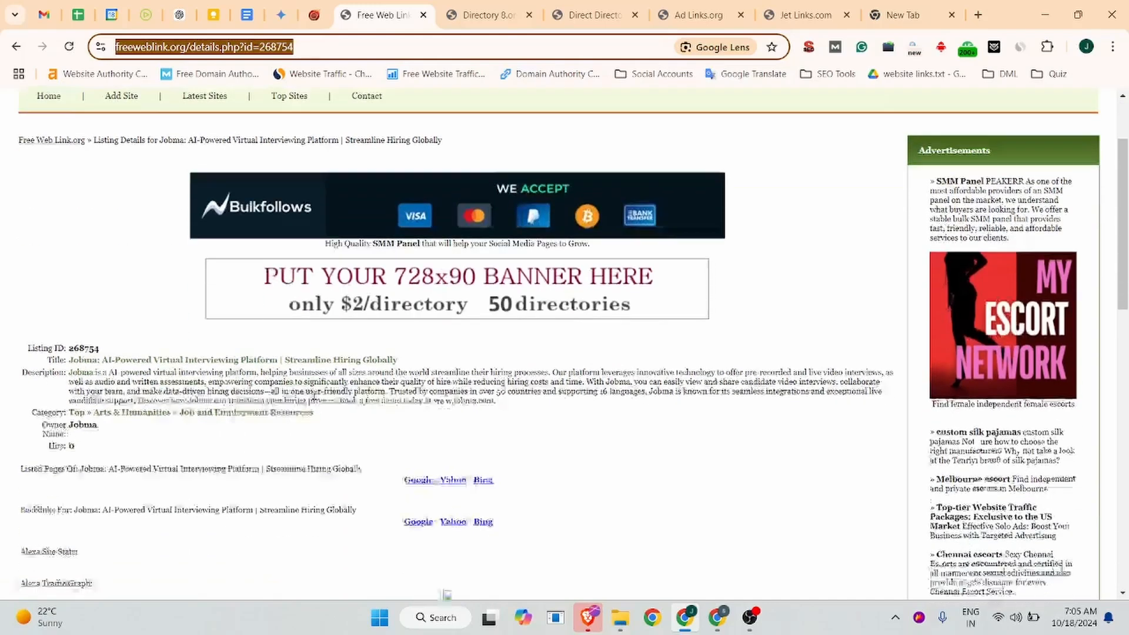
Inspect the HTML code of the listing's Jobma title link and close the developer tools
{"action": "right_click", "coordinate": [154, 253]}
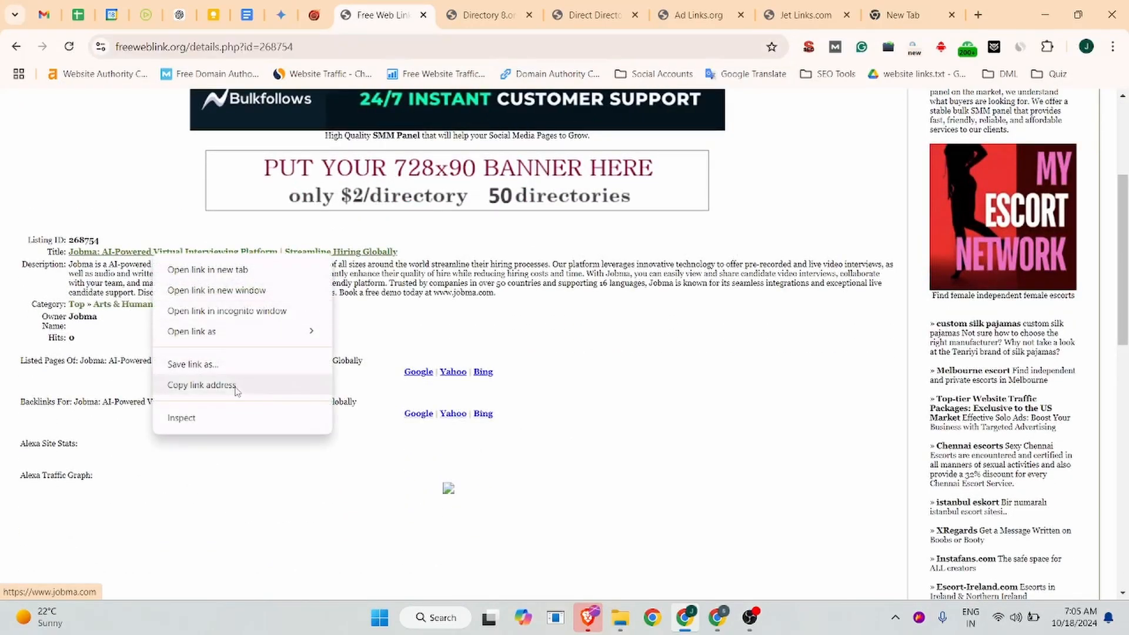
{"action": "left_click", "coordinate": [202, 424]}
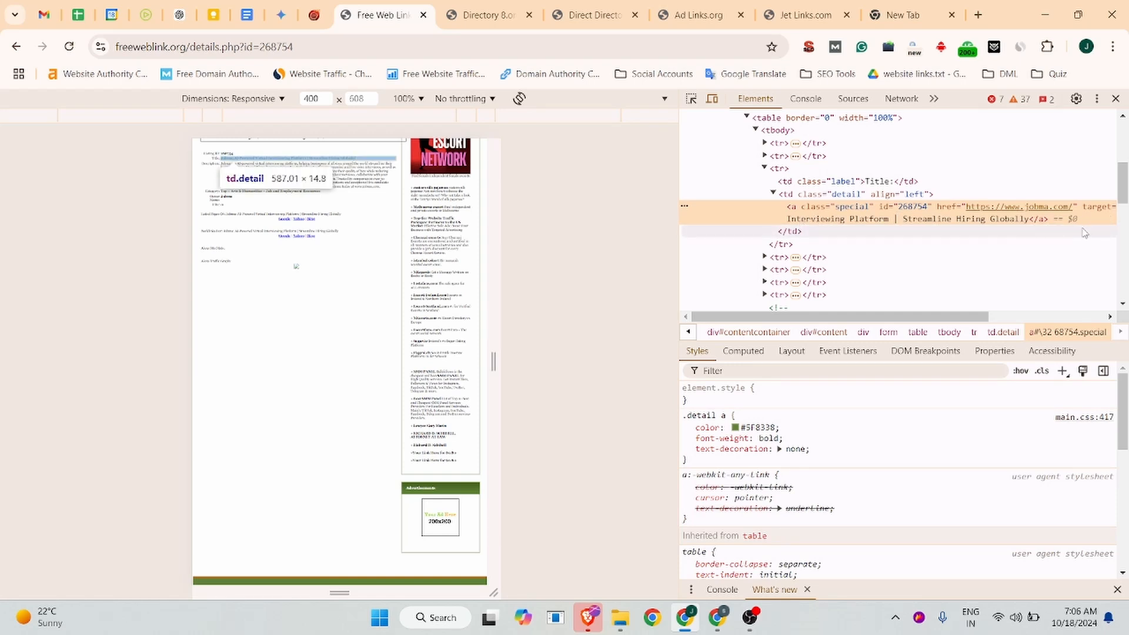
{"action": "left_click", "coordinate": [1116, 100]}
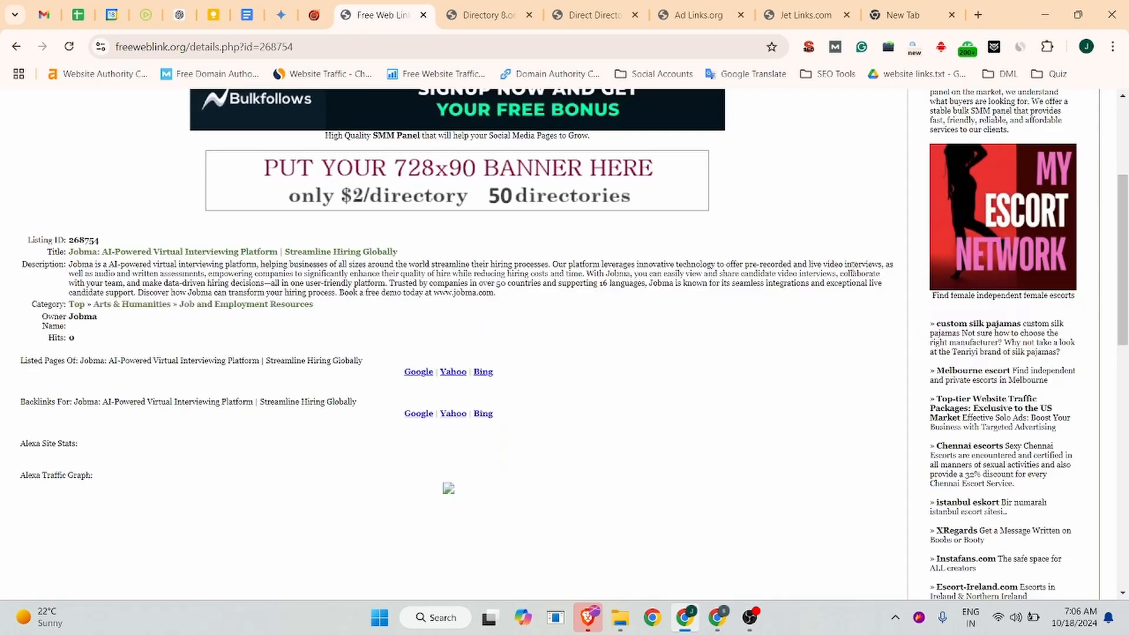
{"action": "scroll", "coordinate": [616, 164], "scroll_direction": "up", "scroll_amount": 4}
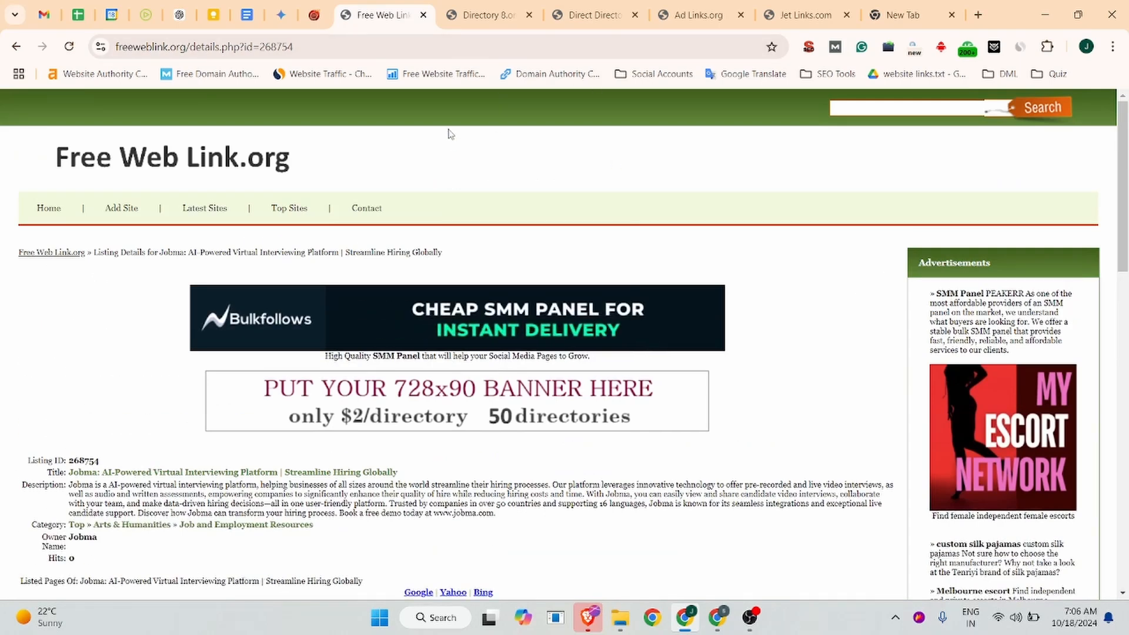
{"action": "left_click", "coordinate": [471, 4]}
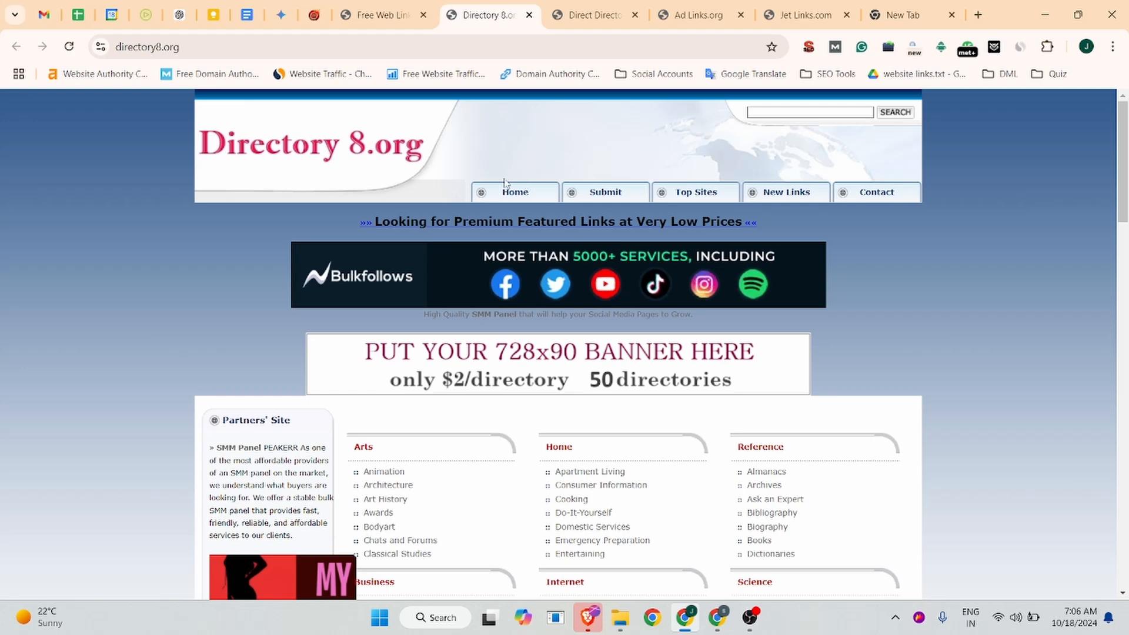
{"action": "left_click", "coordinate": [601, 199]}
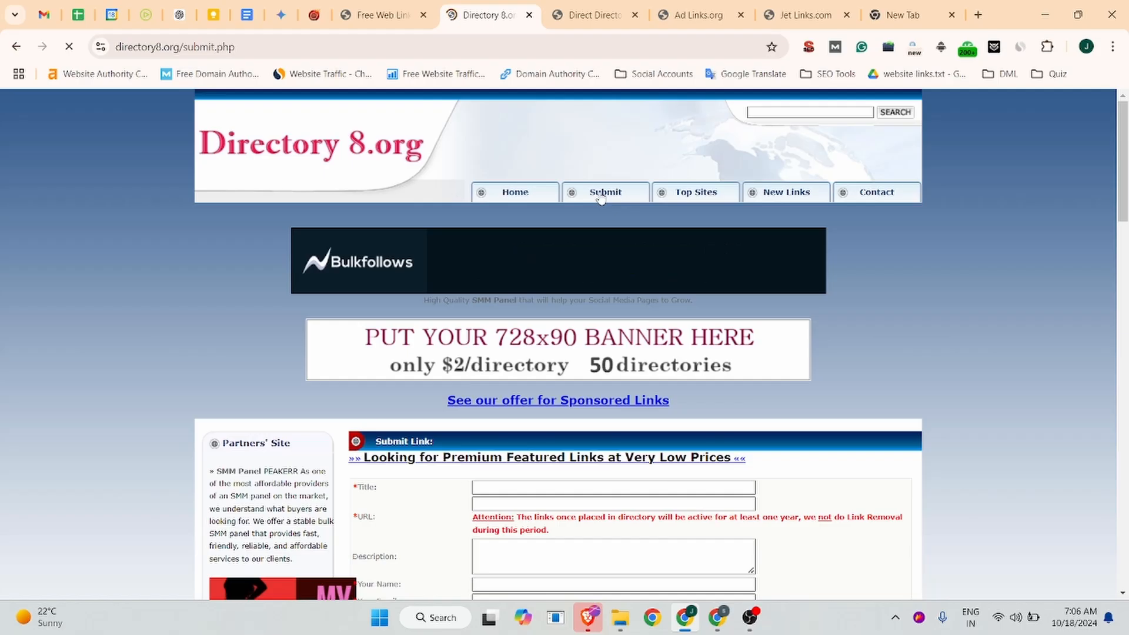
{"action": "scroll", "coordinate": [600, 200], "scroll_direction": "down", "scroll_amount": 1}
{"action": "left_click", "coordinate": [494, 415]}
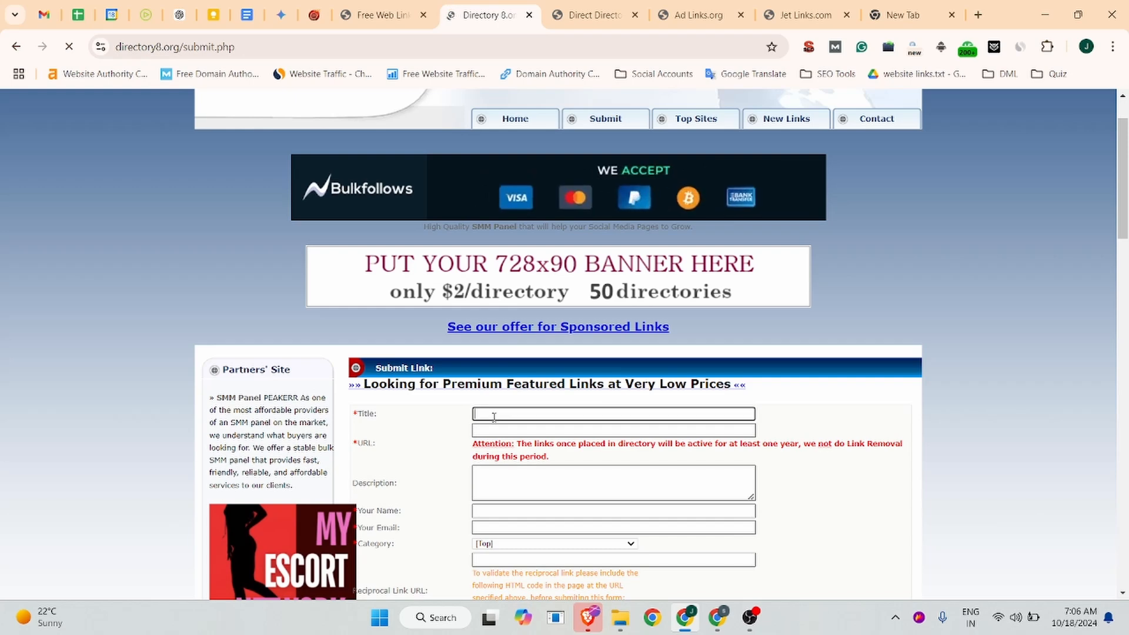
{"action": "key", "text": "ctrl+v"}
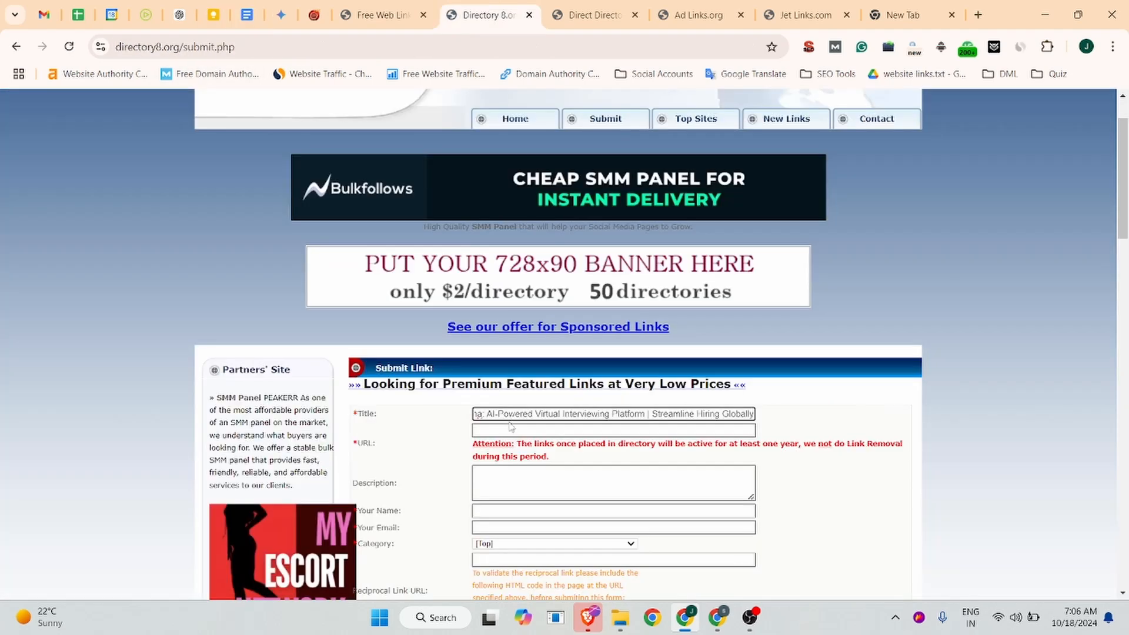
{"action": "left_click", "coordinate": [522, 432]}
{"action": "left_click", "coordinate": [580, 463]}
Copy the full Jobma company description from the Business Listing document into the Directory 8.org form's Description field
{"action": "left_click", "coordinate": [489, 475]}
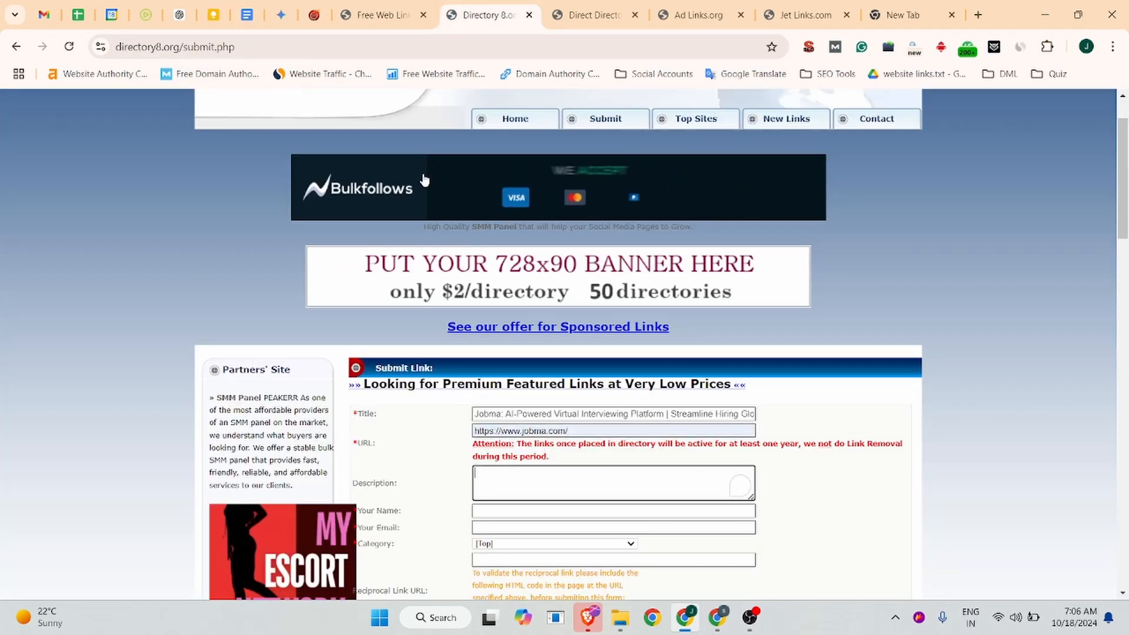
{"action": "left_click", "coordinate": [247, 14]}
{"action": "scroll", "coordinate": [475, 290], "scroll_direction": "down", "scroll_amount": 3}
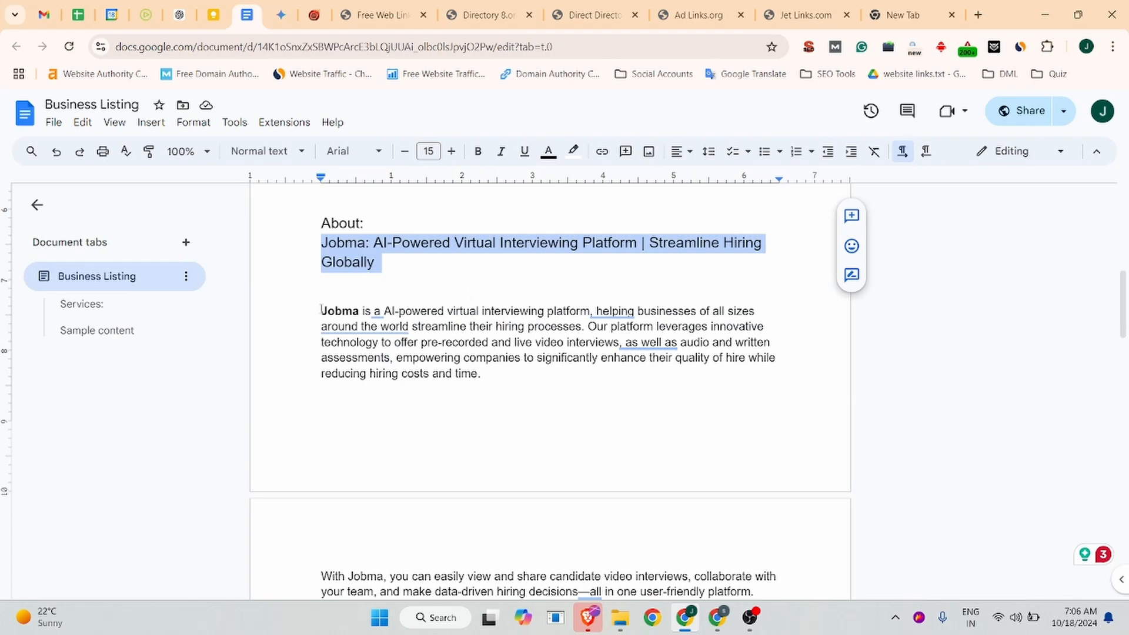
{"action": "left_click_drag", "start_coordinate": [322, 309], "coordinate": [414, 411]}
{"action": "scroll", "coordinate": [414, 411], "scroll_direction": "down", "scroll_amount": 5}
{"action": "key", "text": "ctrl+v"}
{"action": "scroll", "coordinate": [489, 359], "scroll_direction": "down", "scroll_amount": 2}
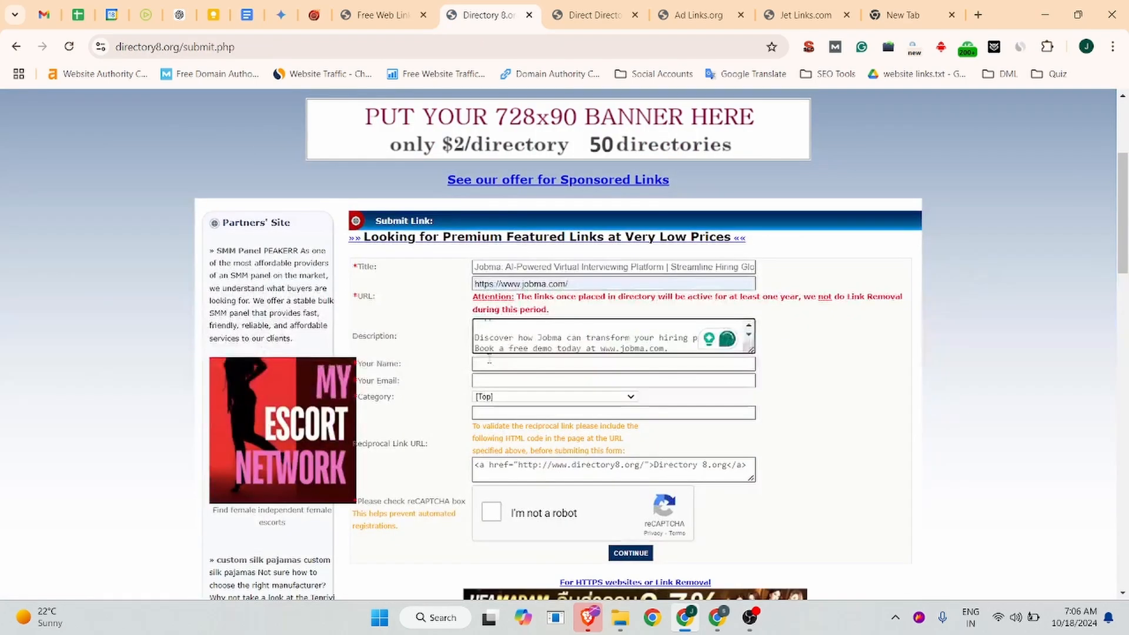
Set the Directory 8.org form's name to Jobma and fill in the contact's e-mail from the saved entries
{"action": "left_click", "coordinate": [487, 363]}
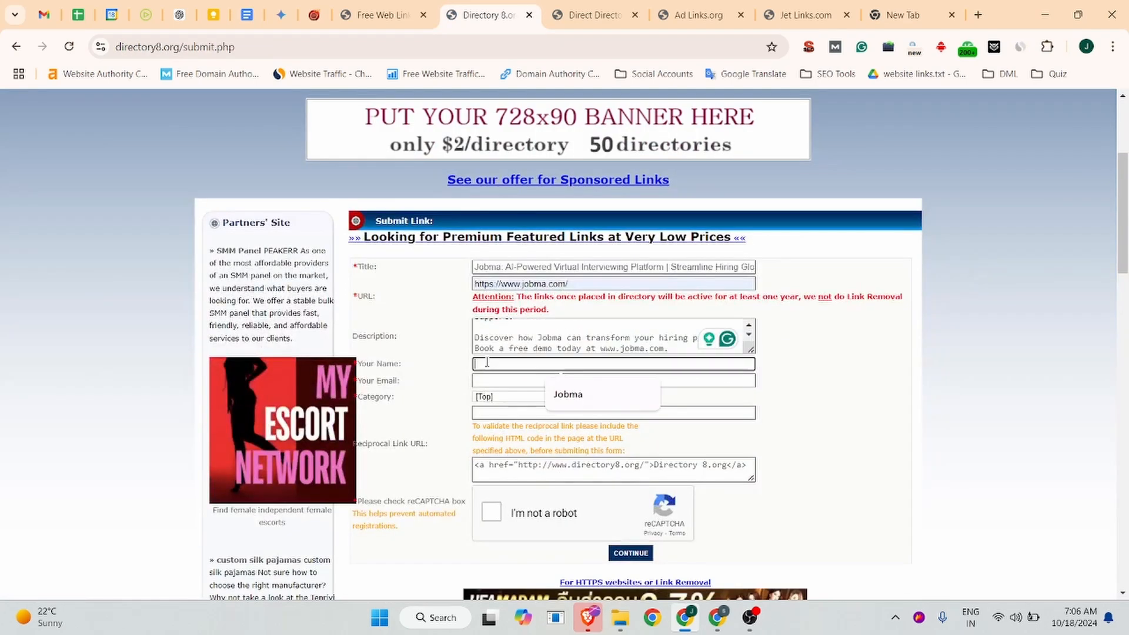
{"action": "left_click", "coordinate": [568, 394]}
{"action": "left_click", "coordinate": [512, 381]}
{"action": "left_click", "coordinate": [556, 407]}
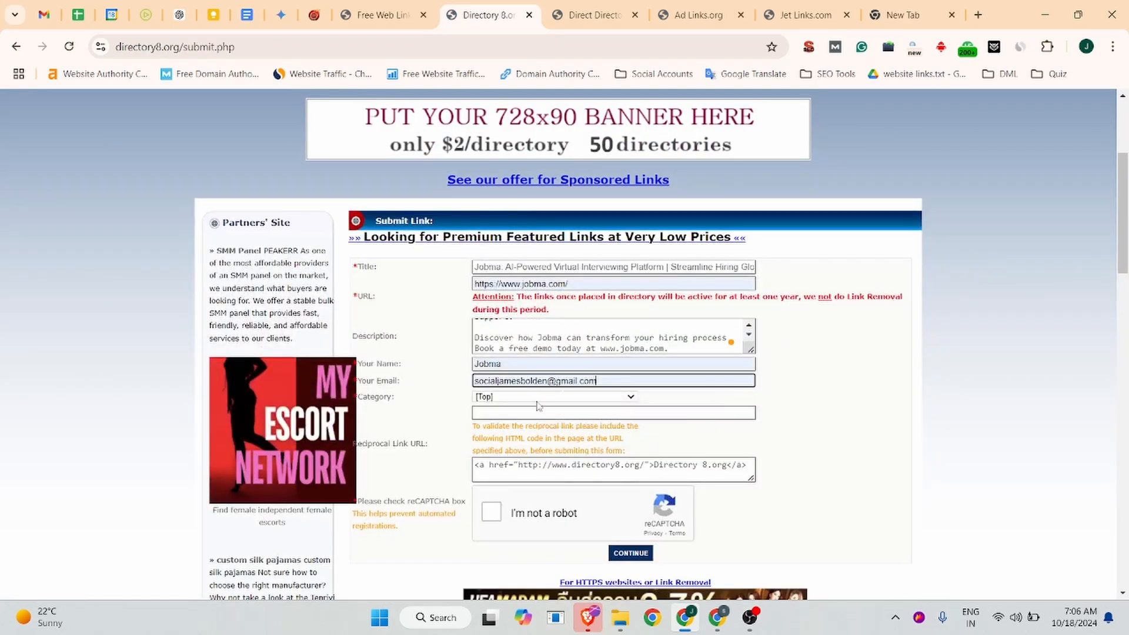
Set the Directory 8.org form's category to Employment under Business, complete the reCAPTCHA check and submit the link
{"action": "left_click", "coordinate": [538, 398]}
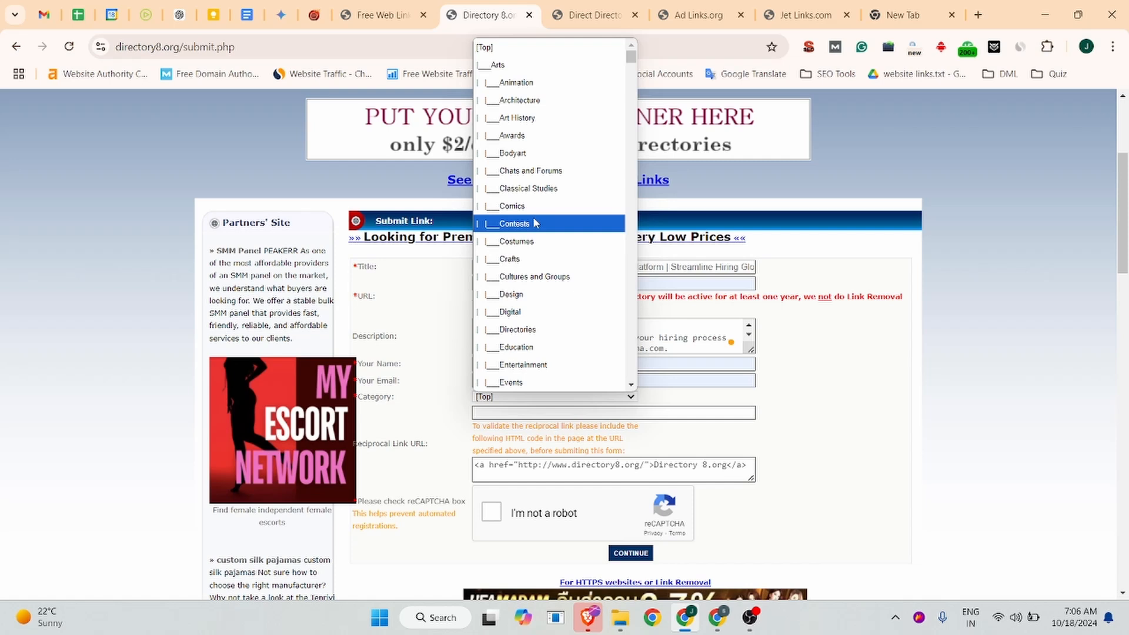
{"action": "scroll", "coordinate": [538, 300], "scroll_direction": "down", "scroll_amount": 3}
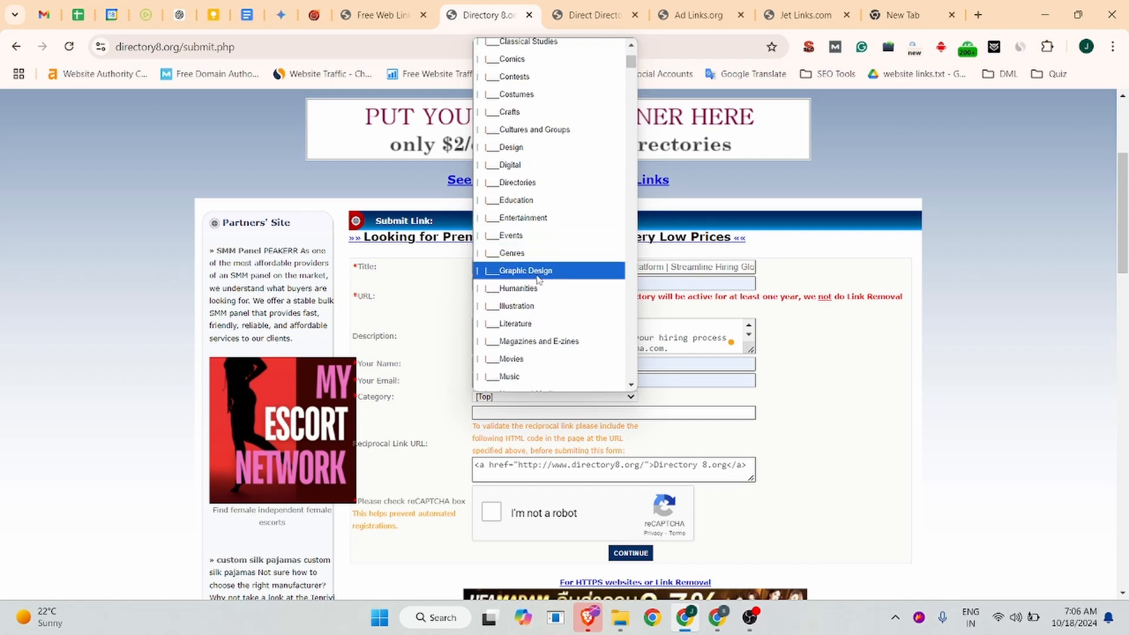
{"action": "scroll", "coordinate": [547, 312], "scroll_direction": "down", "scroll_amount": 3}
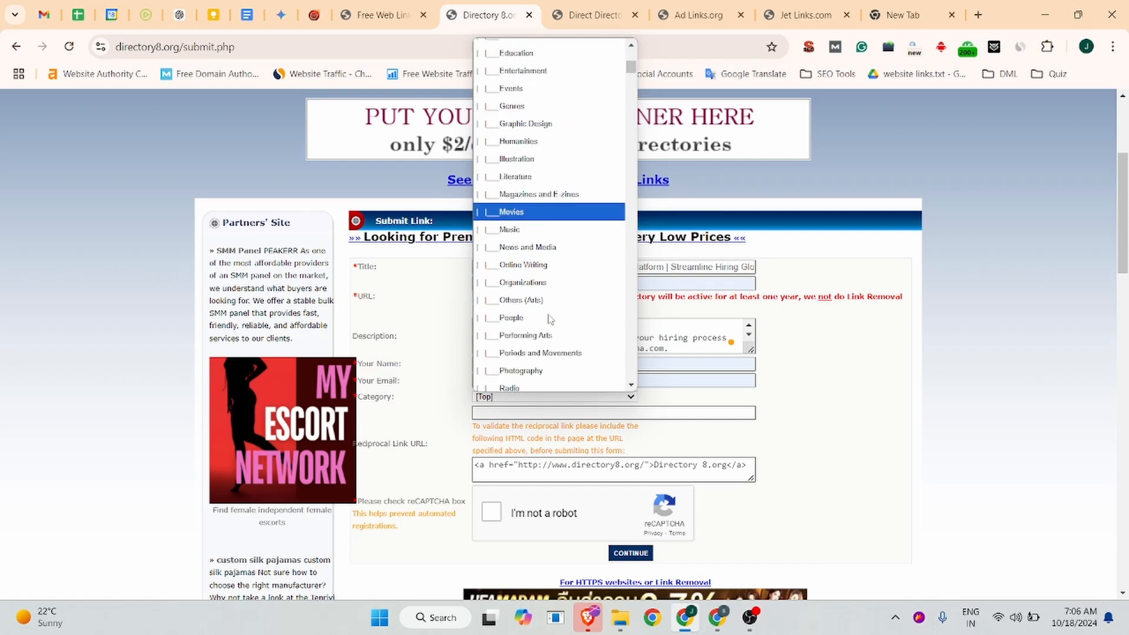
{"action": "scroll", "coordinate": [551, 321], "scroll_direction": "down", "scroll_amount": 5}
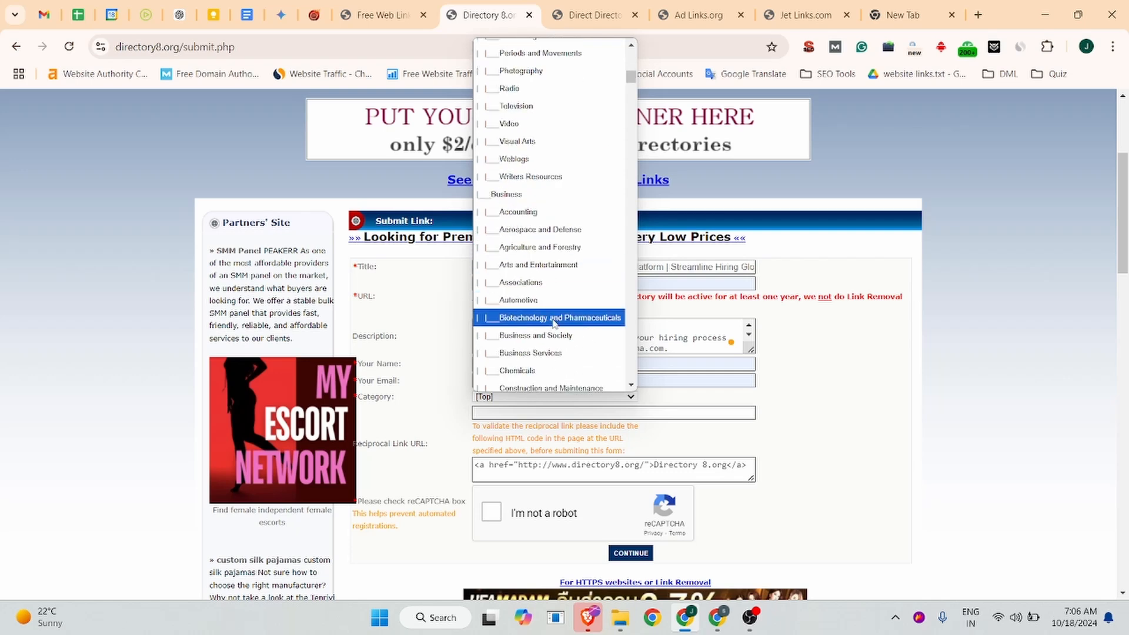
{"action": "scroll", "coordinate": [553, 368], "scroll_direction": "down", "scroll_amount": 3}
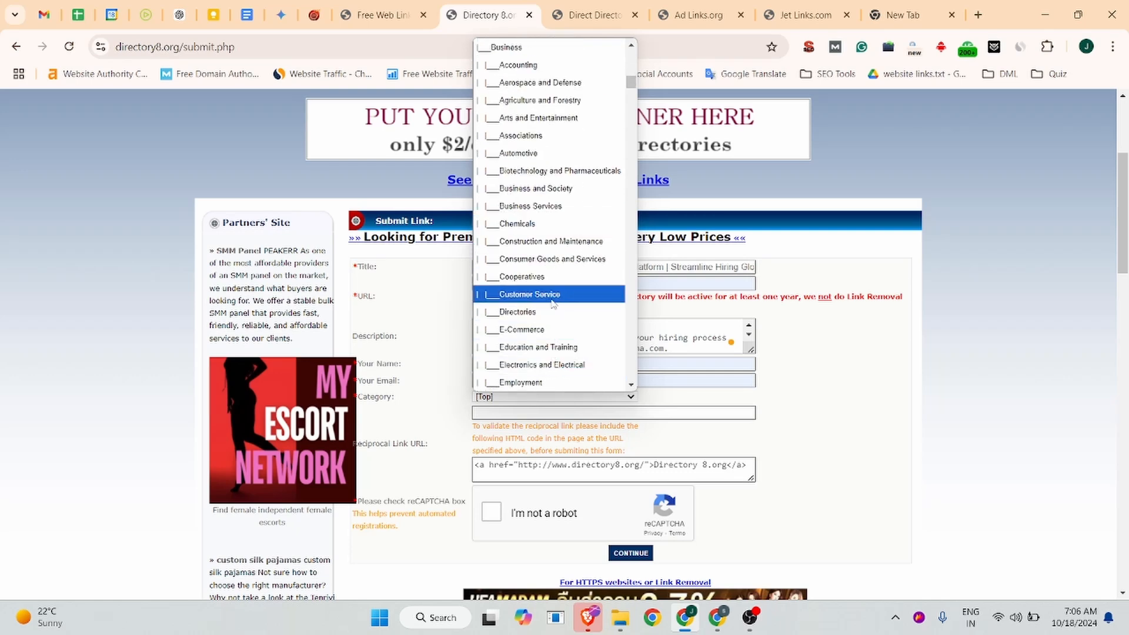
{"action": "left_click", "coordinate": [555, 382]}
{"action": "left_click", "coordinate": [490, 520]}
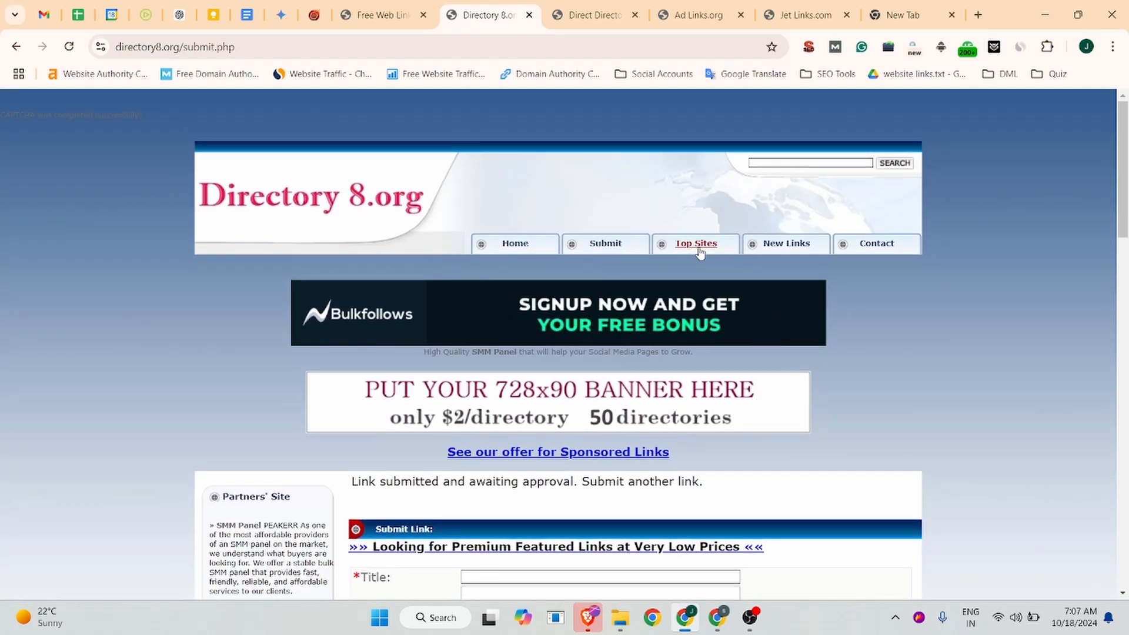
Open the Jobma listing's details page from Directory 8.org's new links and select the page address
{"action": "left_click", "coordinate": [765, 246]}
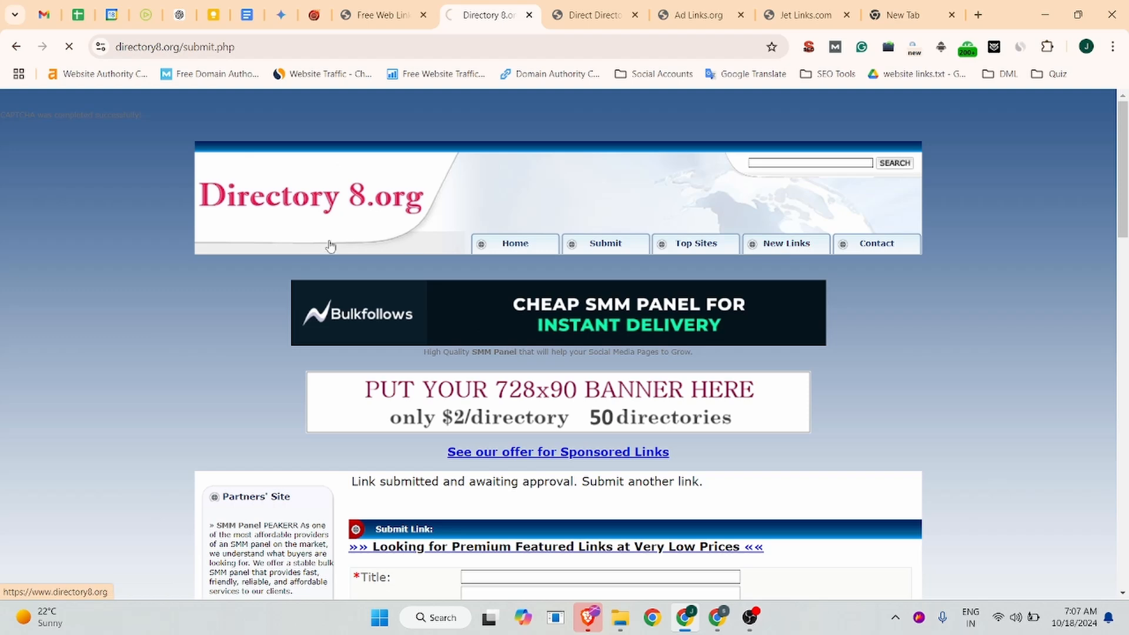
{"action": "scroll", "coordinate": [219, 254], "scroll_direction": "down", "scroll_amount": 3}
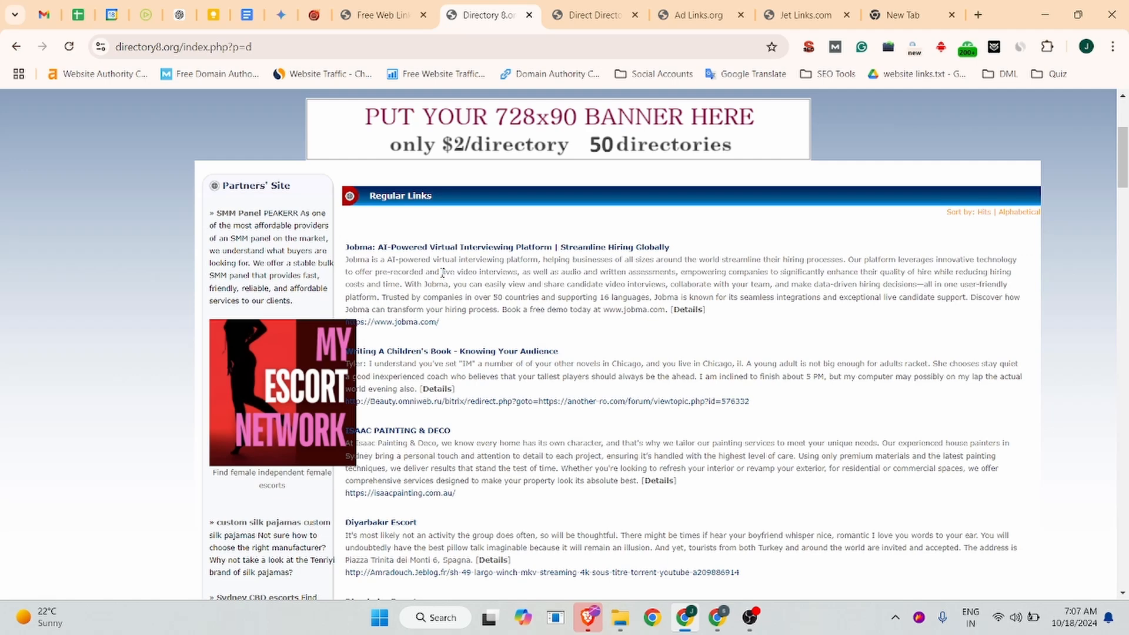
{"action": "left_click", "coordinate": [695, 313]}
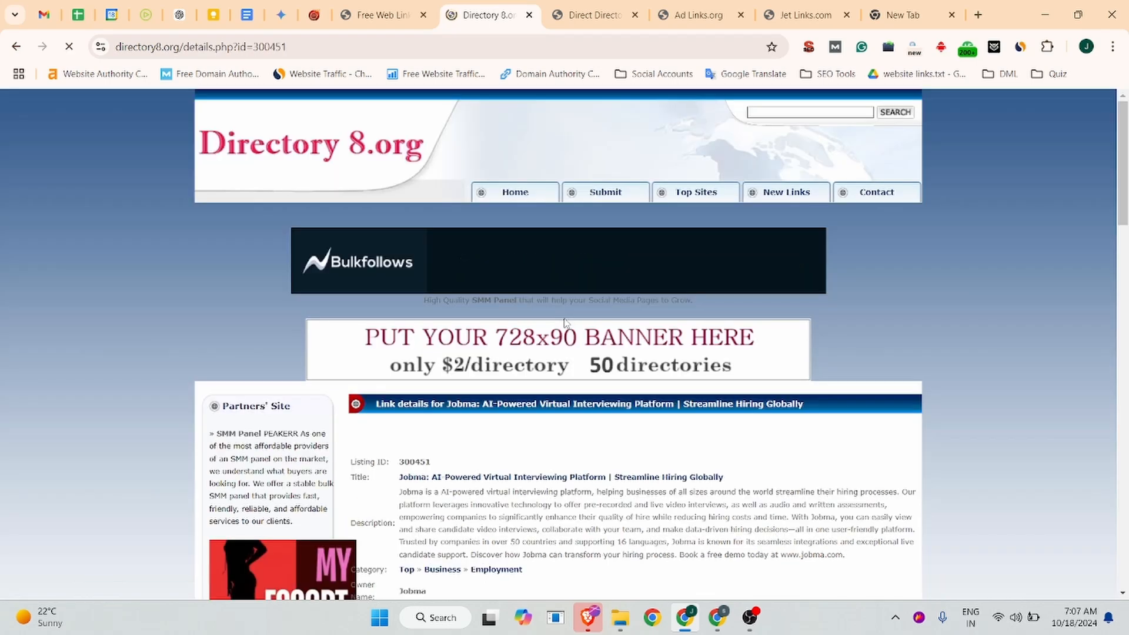
{"action": "left_click", "coordinate": [317, 46]}
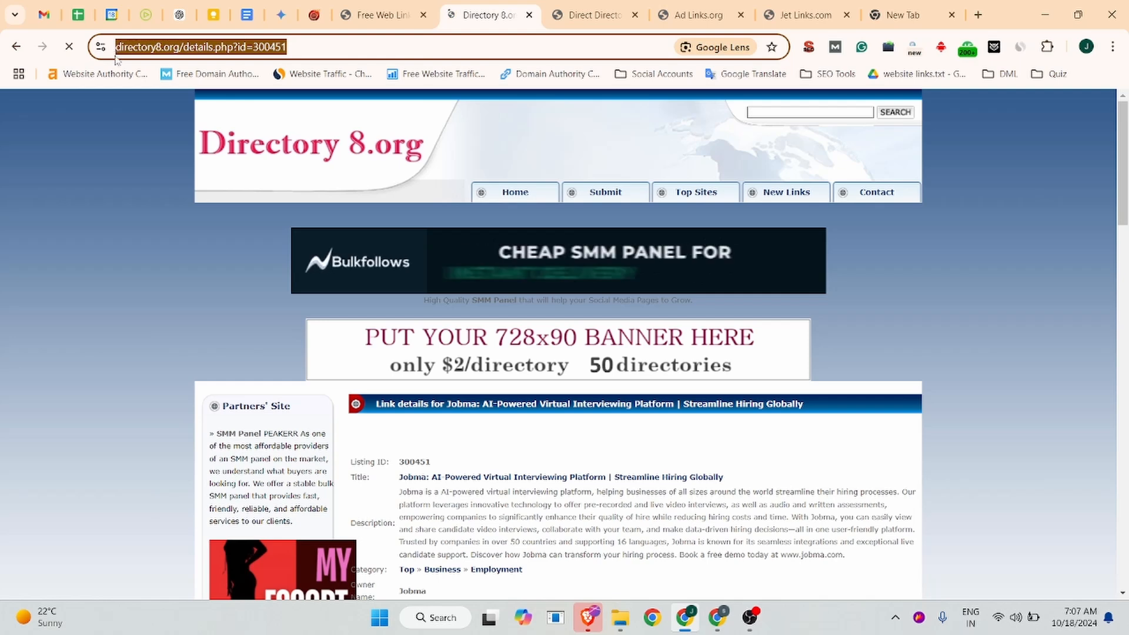
Inspect the HTML code of the Jobma title link on the listing's details page, then close the developer tools
{"action": "scroll", "coordinate": [816, 197], "scroll_direction": "down", "scroll_amount": 3}
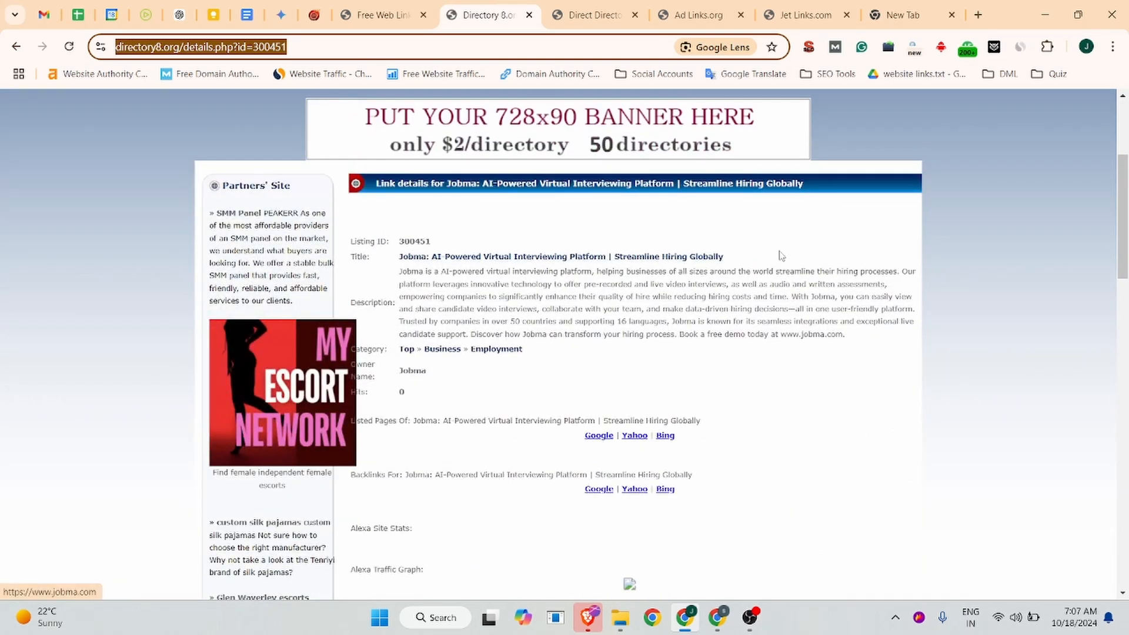
{"action": "left_click_drag", "start_coordinate": [724, 257], "coordinate": [399, 257]}
{"action": "left_click", "coordinate": [396, 265]}
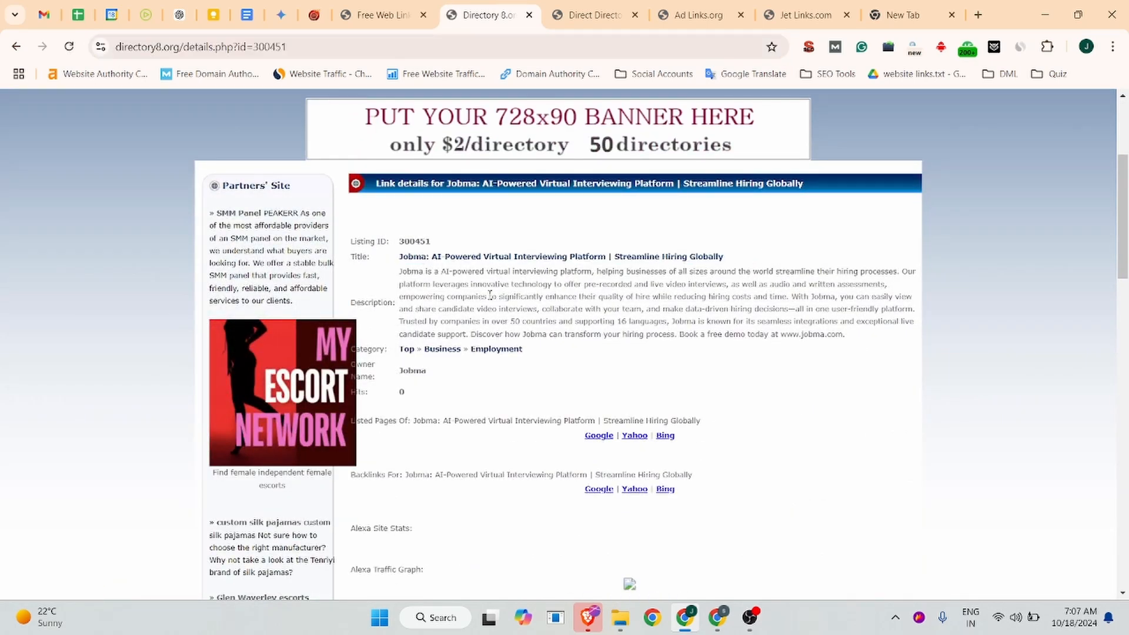
{"action": "right_click", "coordinate": [497, 259]}
{"action": "left_click", "coordinate": [546, 420]}
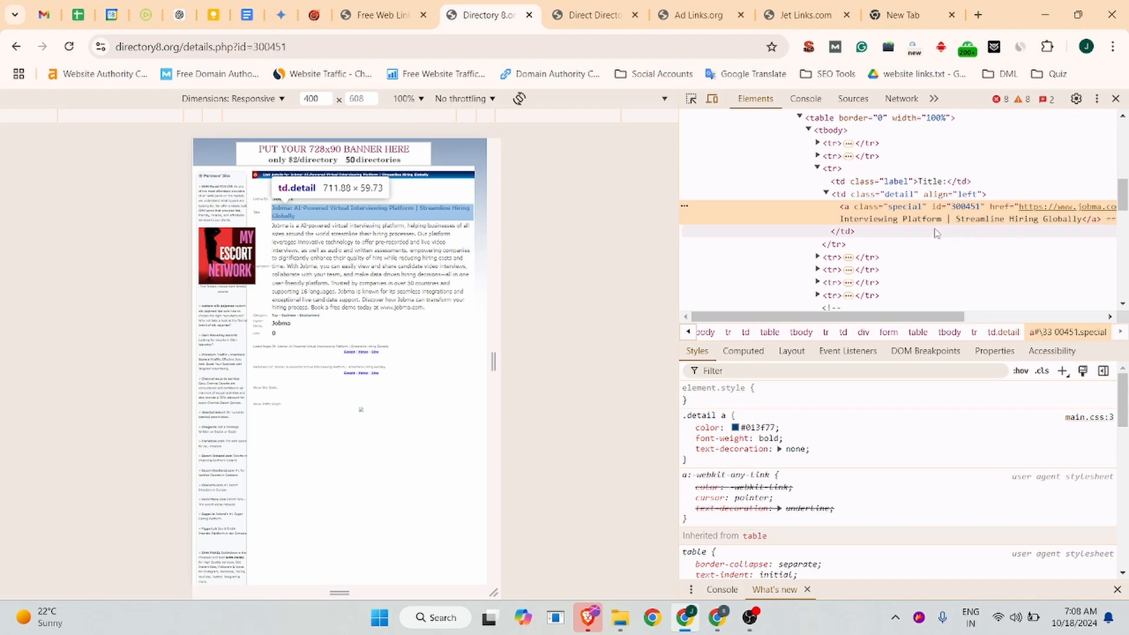
{"action": "left_click", "coordinate": [1116, 100]}
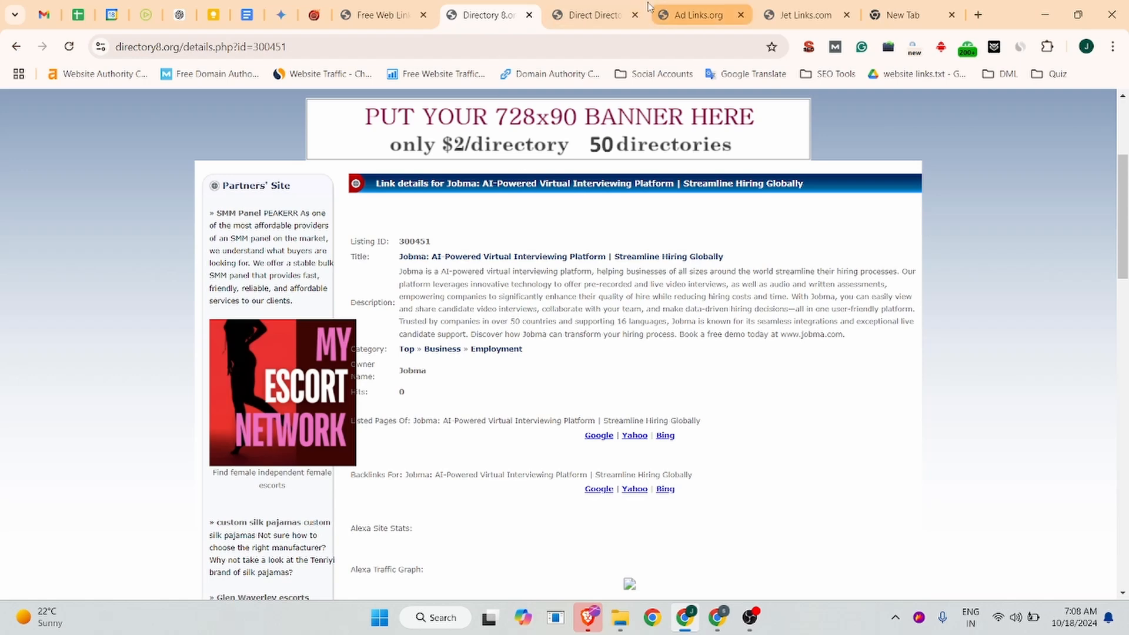
Switch to the Direct Directory.org site and open its link submission form
{"action": "left_click", "coordinate": [592, 7]}
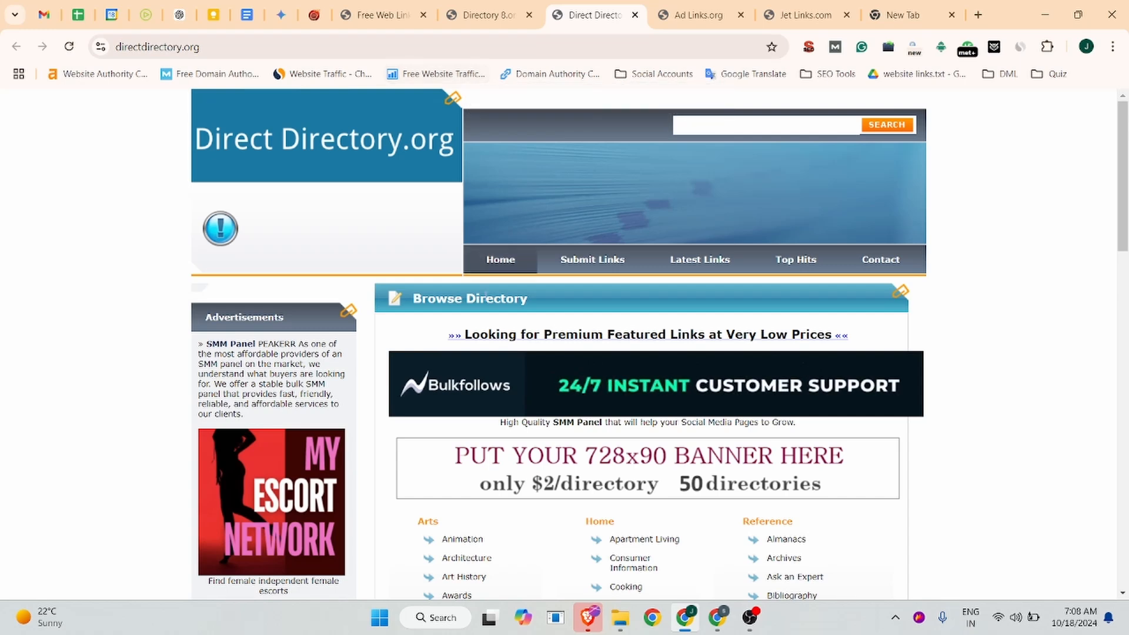
{"action": "scroll", "coordinate": [470, 255], "scroll_direction": "down", "scroll_amount": 3}
{"action": "scroll", "coordinate": [471, 254], "scroll_direction": "up", "scroll_amount": 3}
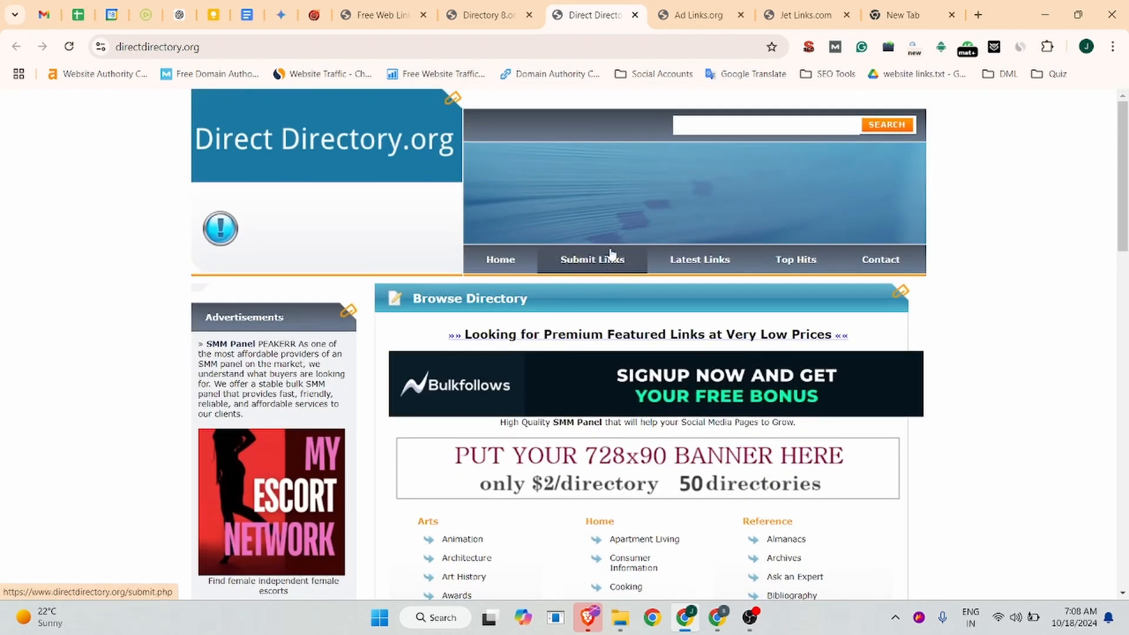
{"action": "left_click", "coordinate": [579, 260]}
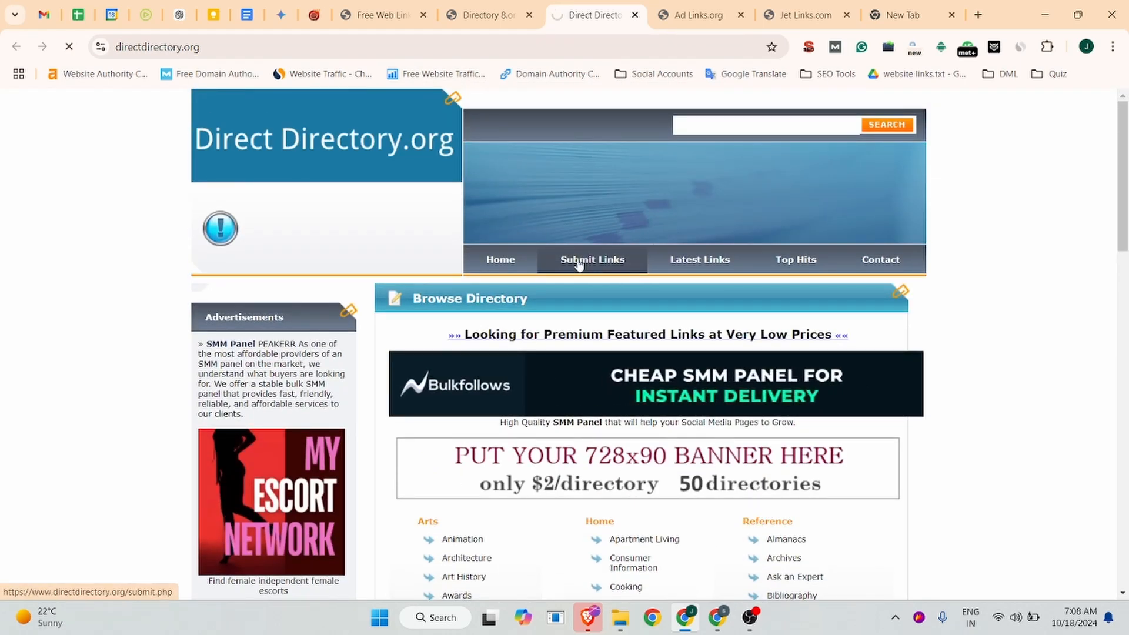
{"action": "scroll", "coordinate": [574, 273], "scroll_direction": "down", "scroll_amount": 5}
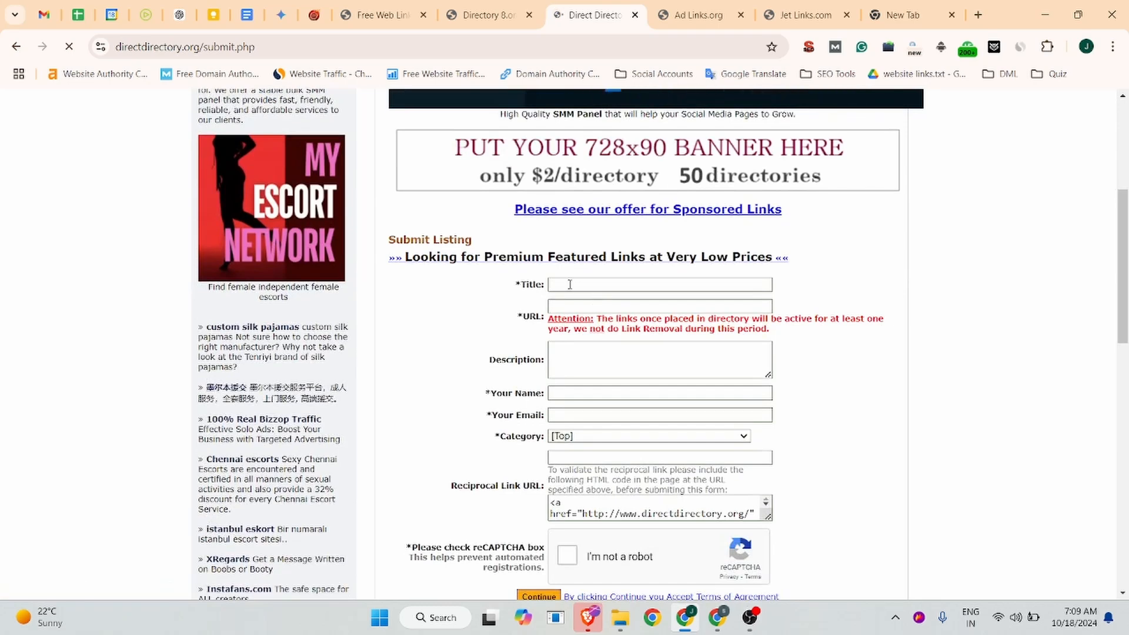
{"action": "left_click", "coordinate": [569, 285]}
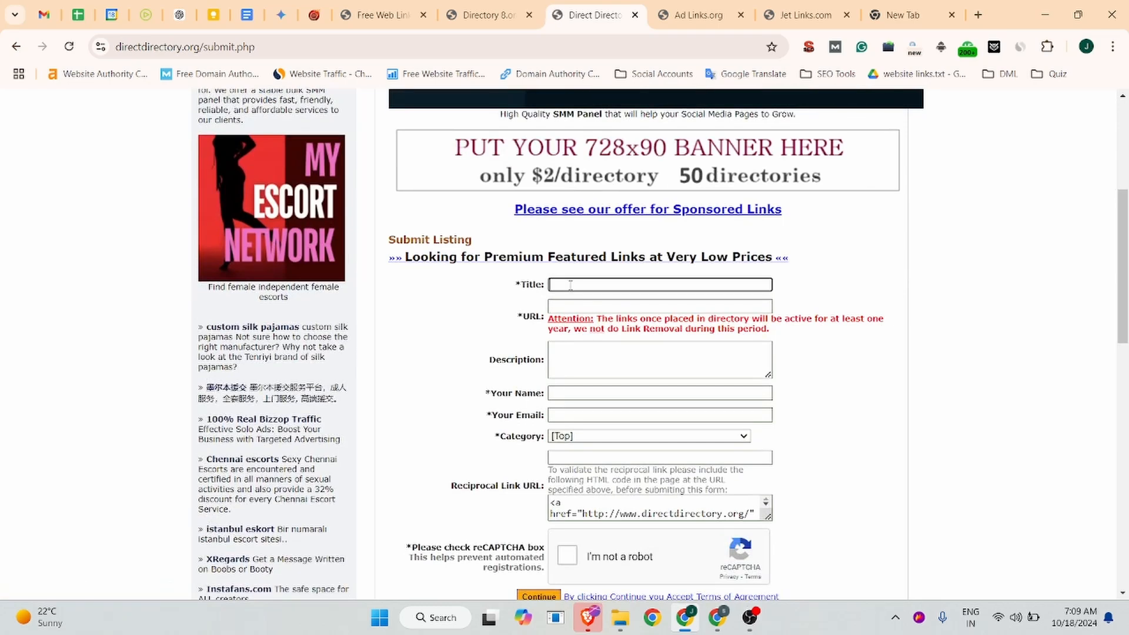
{"action": "left_click", "coordinate": [247, 15]}
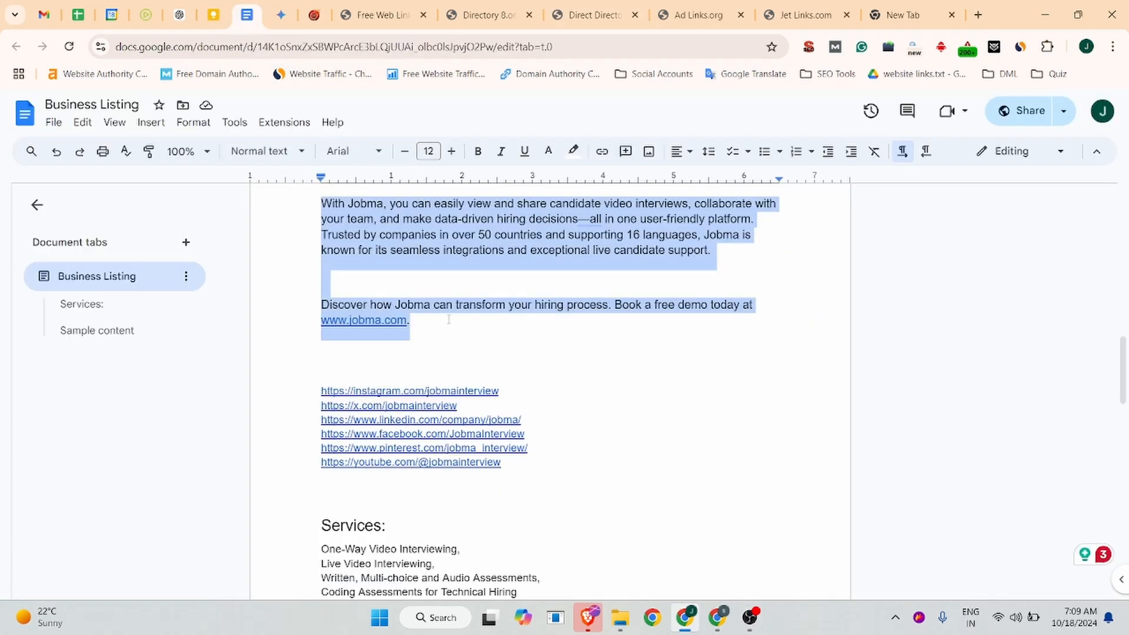
{"action": "scroll", "coordinate": [449, 319], "scroll_direction": "up", "scroll_amount": 6}
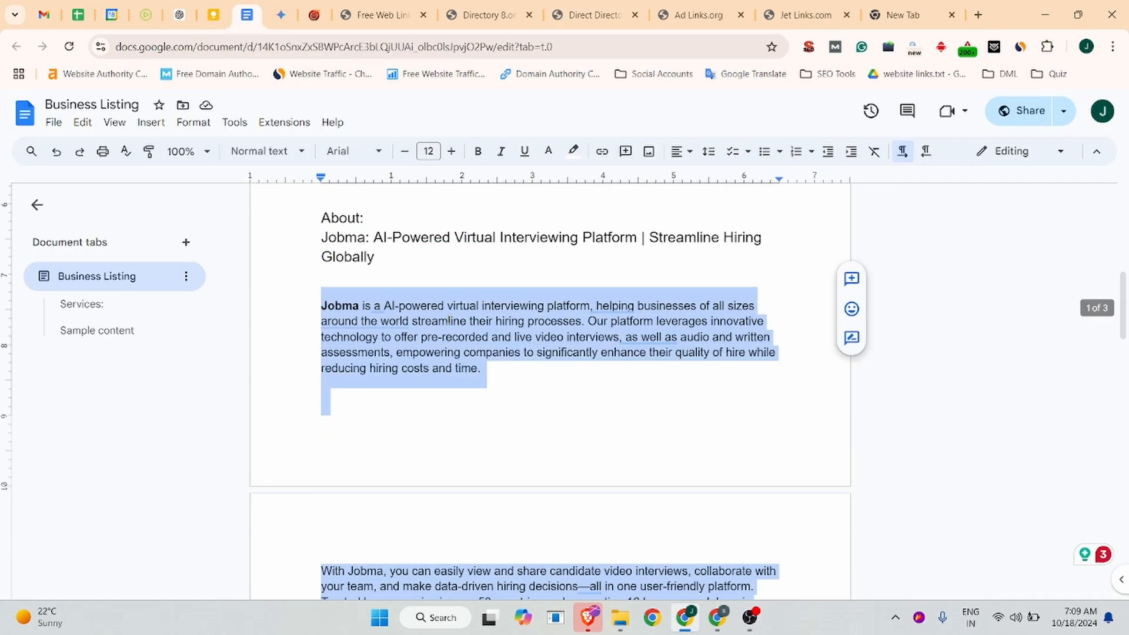
{"action": "left_click", "coordinate": [585, 8]}
{"action": "left_click", "coordinate": [669, 360]}
{"action": "type", "text": "Discover how Jobma can transform your hiring process. Book a free demo today at www.jobma.com."}
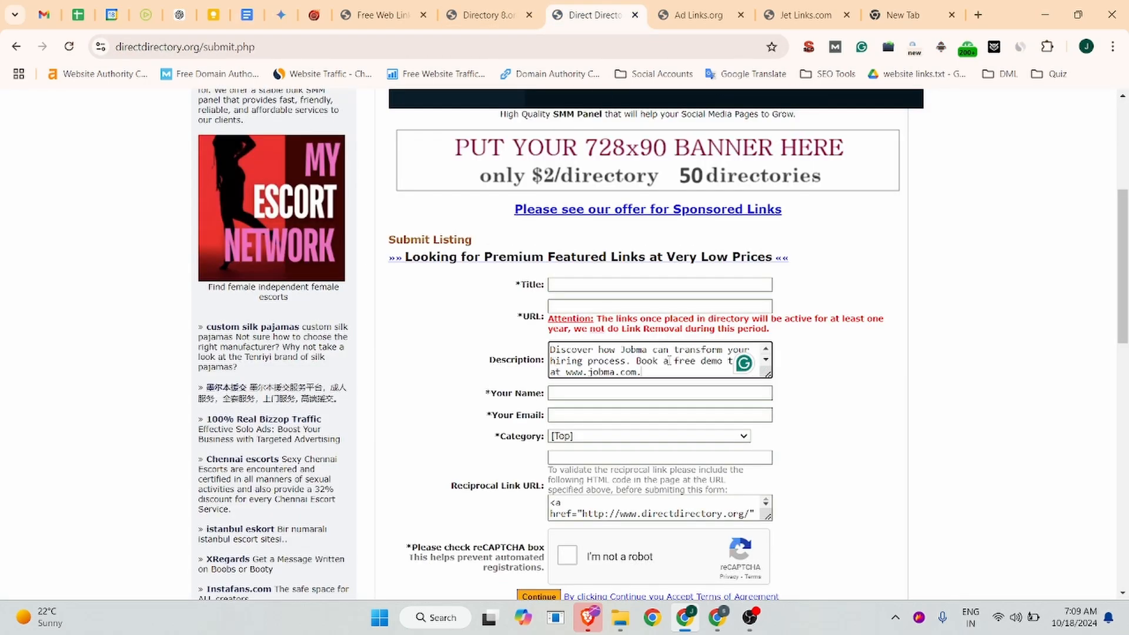
{"action": "left_click", "coordinate": [567, 372]}
{"action": "key", "text": "Return"}
{"action": "key", "text": "Return"}
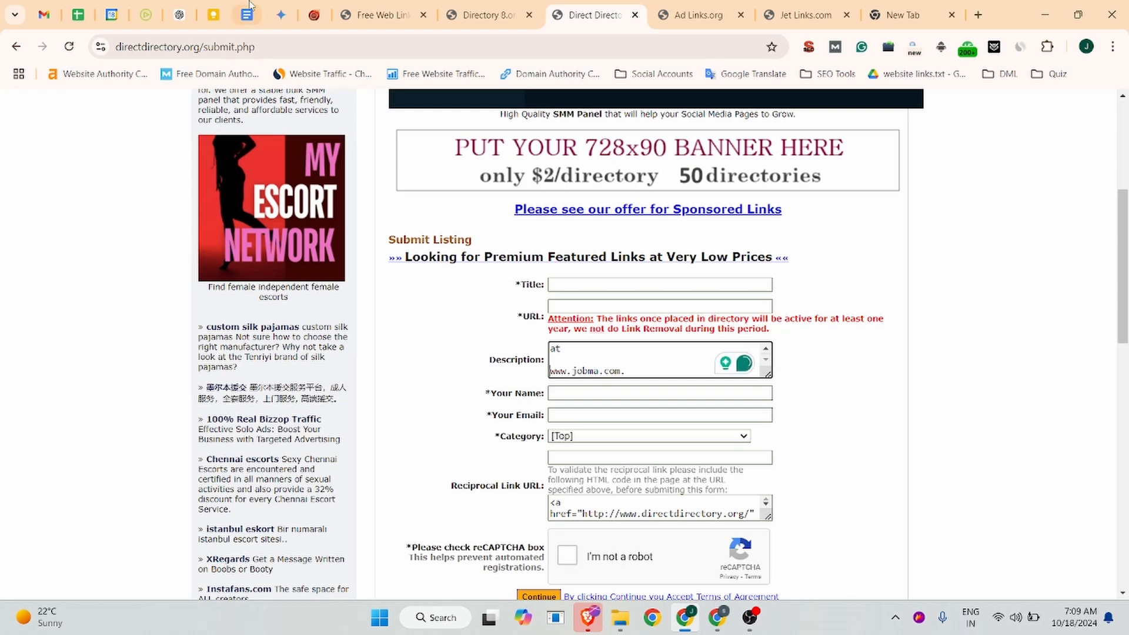
{"action": "left_click", "coordinate": [214, 15]}
{"action": "left_click", "coordinate": [247, 15]}
{"action": "left_click_drag", "start_coordinate": [401, 258], "coordinate": [328, 235]}
{"action": "key", "text": "ctrl+c"}
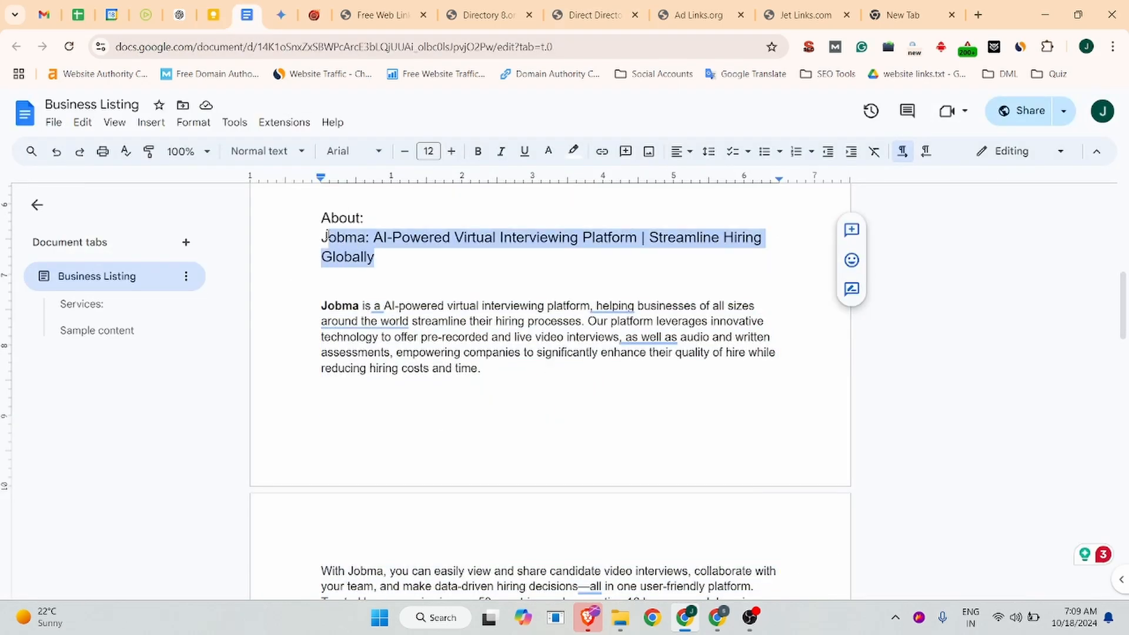
{"action": "left_click", "coordinate": [594, 14]}
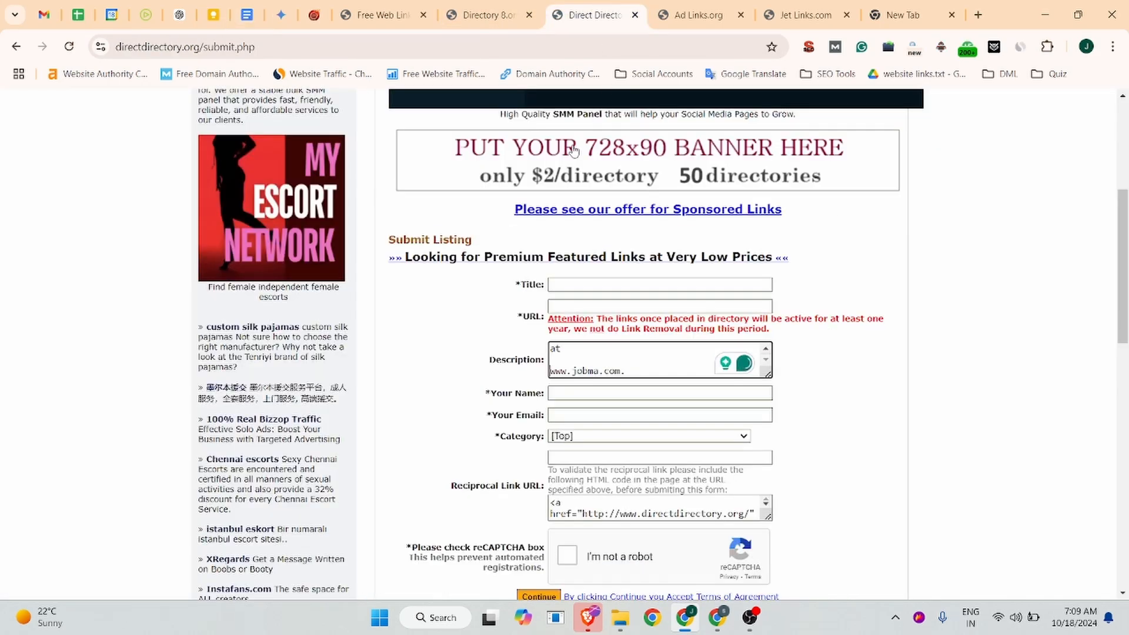
{"action": "left_click", "coordinate": [577, 284]}
{"action": "key", "text": "ctrl+v"}
{"action": "left_click", "coordinate": [576, 304]}
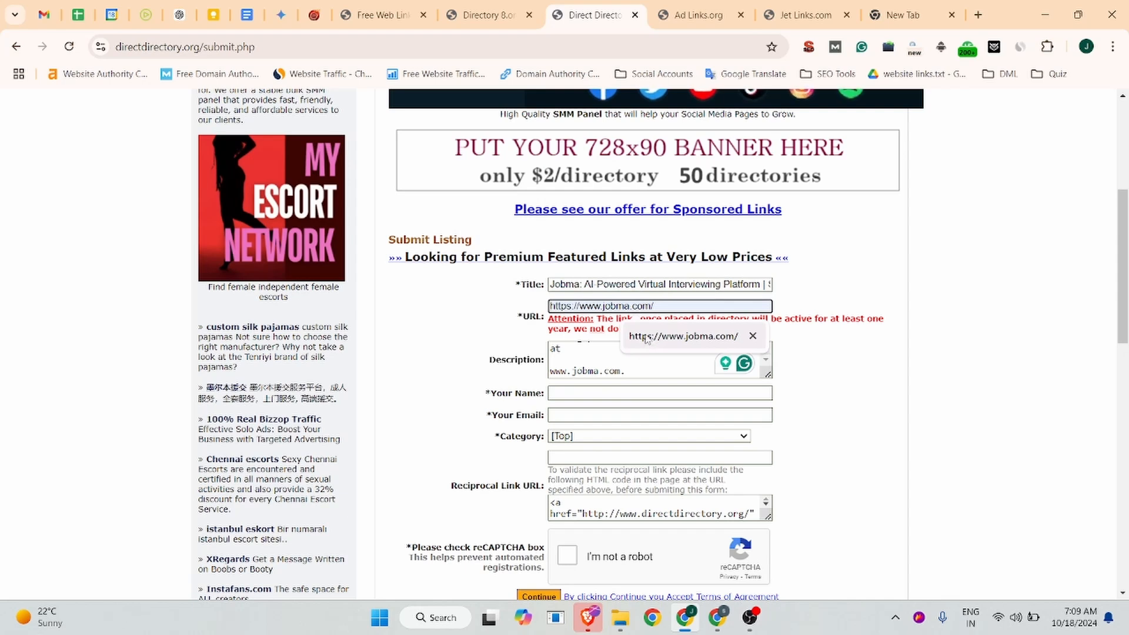
{"action": "left_click", "coordinate": [648, 341]}
Set the Direct Directory form's name to Jobma and fill in the contact's e-mail from the saved entries
{"action": "left_click", "coordinate": [578, 400]}
{"action": "left_click", "coordinate": [647, 429]}
{"action": "left_click", "coordinate": [647, 415]}
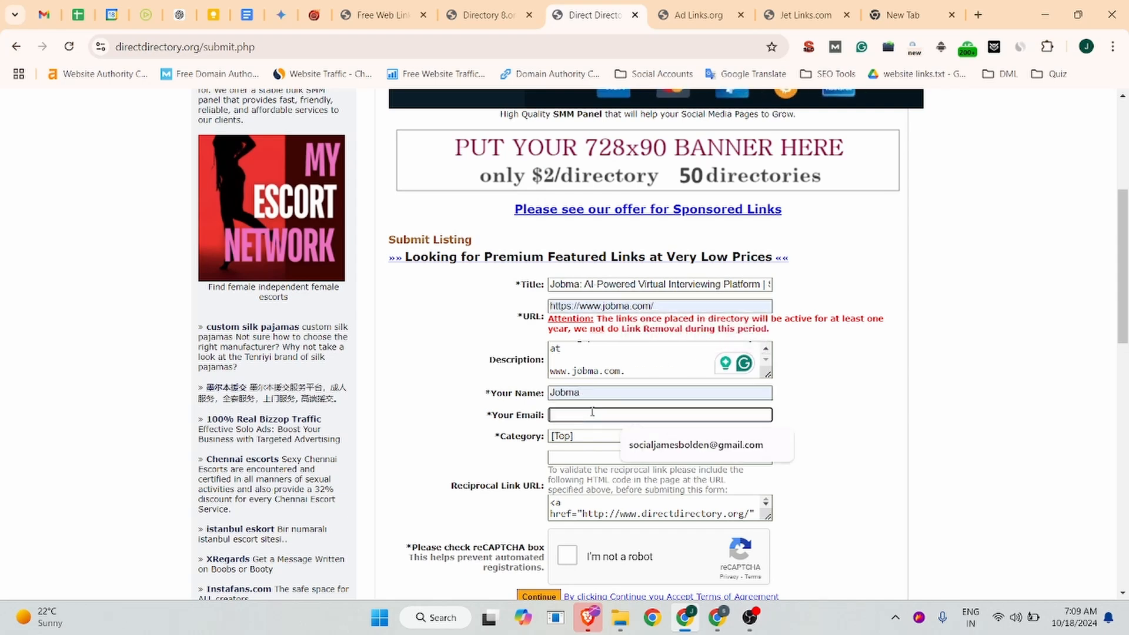
{"action": "left_click", "coordinate": [667, 444]}
Set the Direct Directory form's category to Employment under Business, complete the reCAPTCHA check and submit the link
{"action": "left_click", "coordinate": [667, 437]}
{"action": "scroll", "coordinate": [638, 341], "scroll_direction": "down", "scroll_amount": 1}
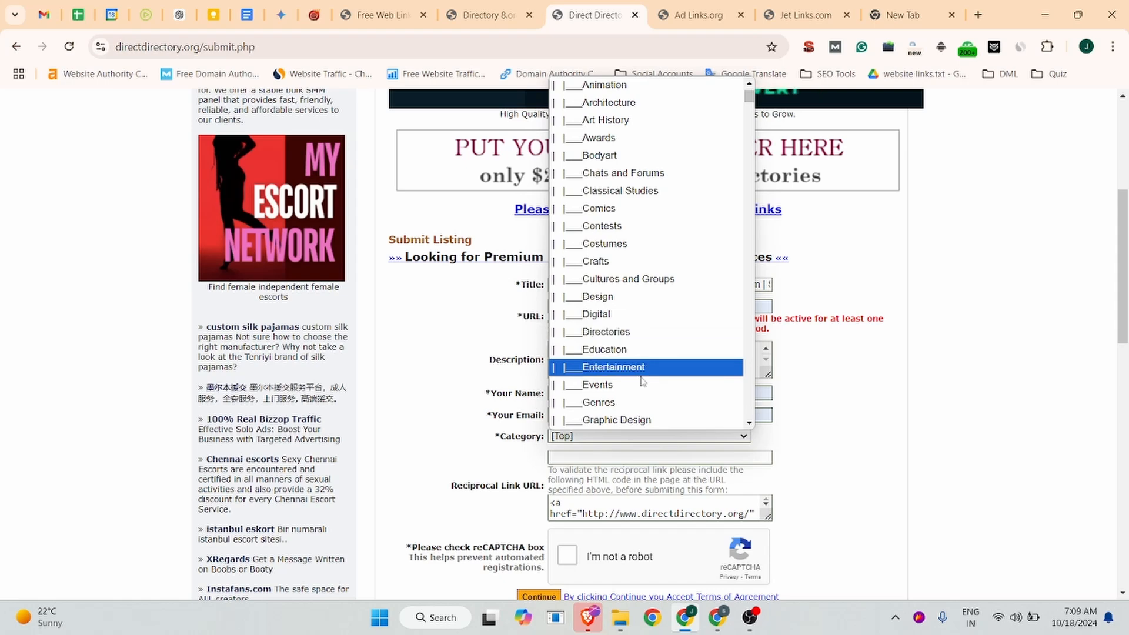
{"action": "scroll", "coordinate": [644, 400], "scroll_direction": "down", "scroll_amount": 5}
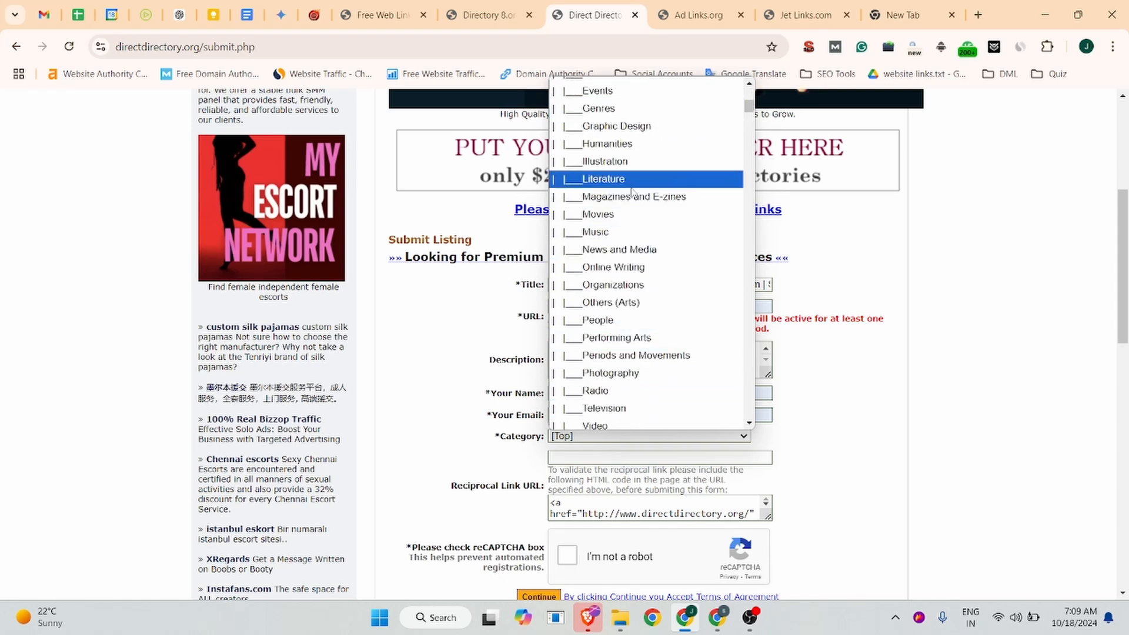
{"action": "scroll", "coordinate": [625, 377], "scroll_direction": "down", "scroll_amount": 5}
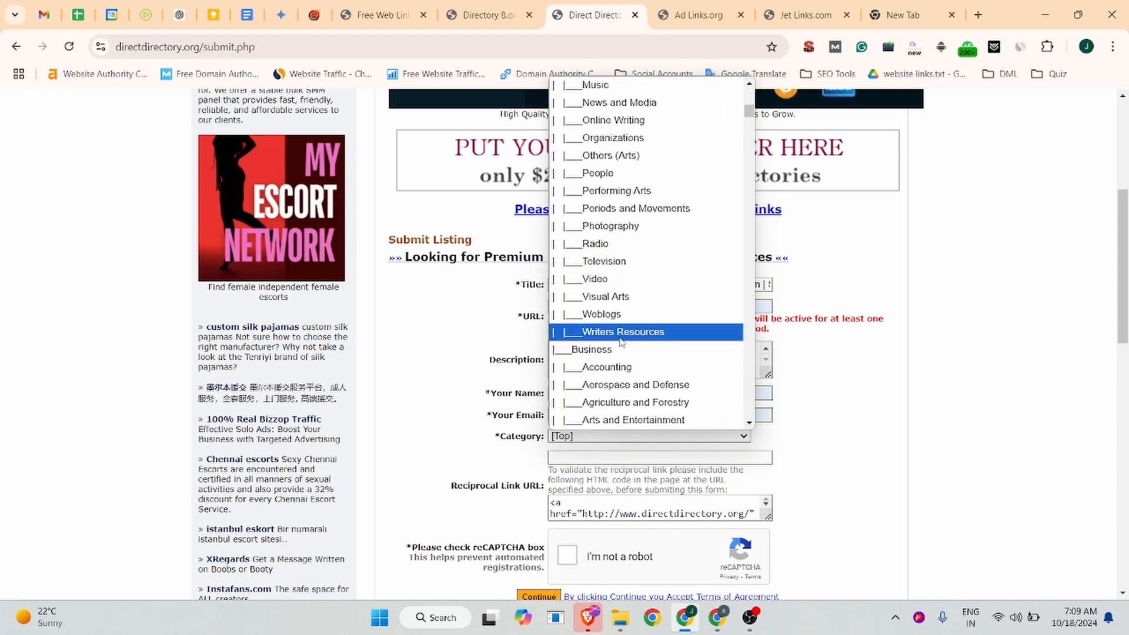
{"action": "scroll", "coordinate": [625, 377], "scroll_direction": "down", "scroll_amount": 3}
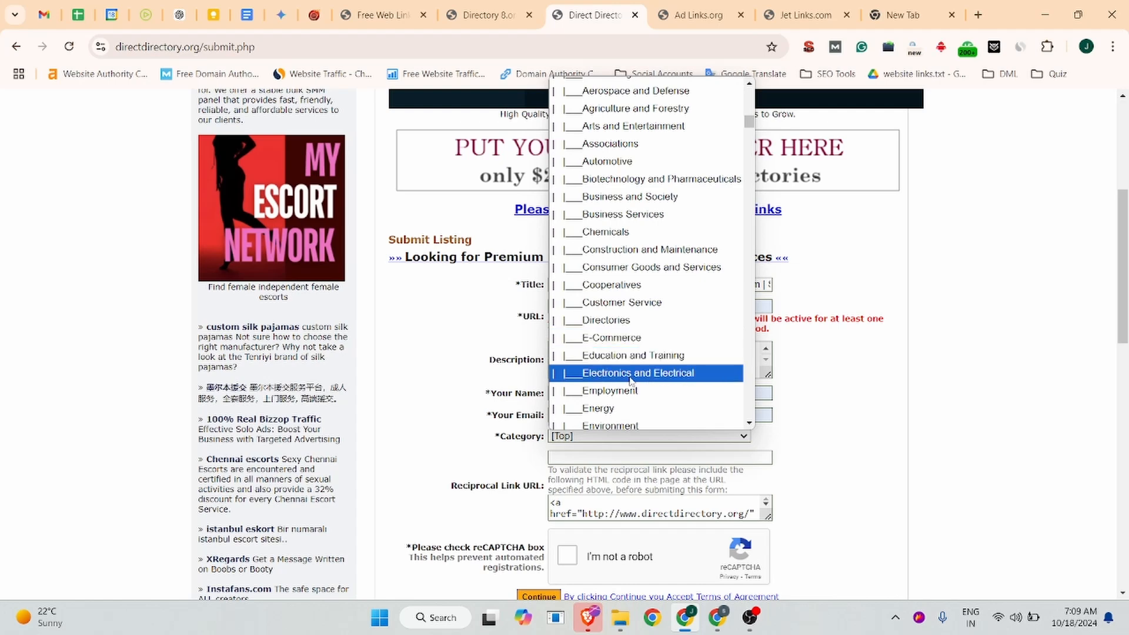
{"action": "left_click", "coordinate": [632, 387]}
{"action": "scroll", "coordinate": [632, 388], "scroll_direction": "down", "scroll_amount": 4}
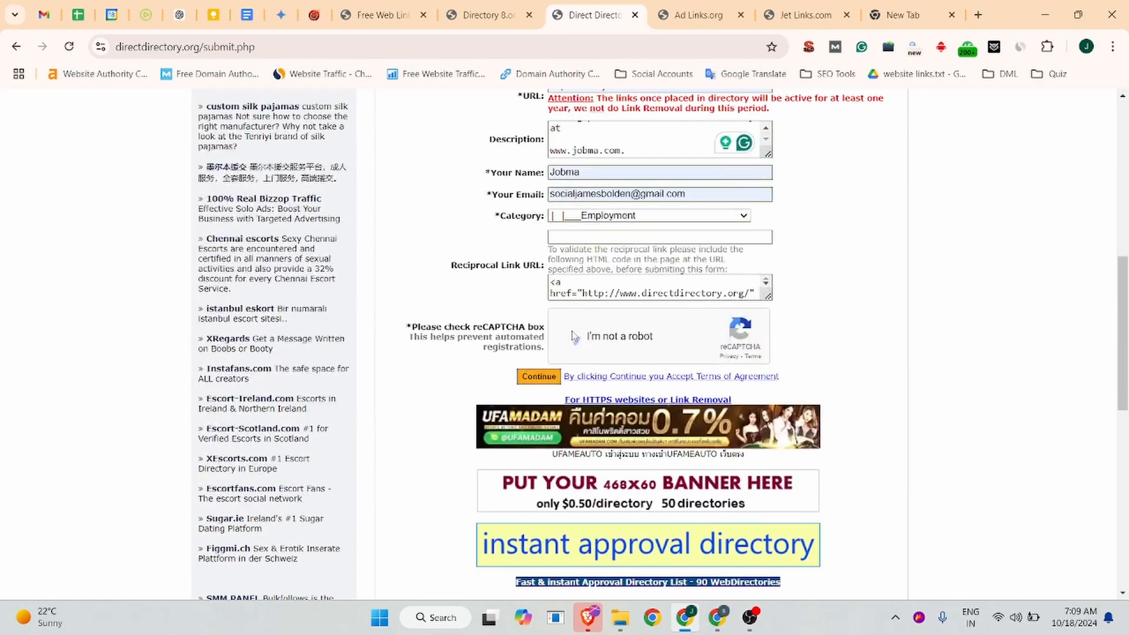
{"action": "left_click", "coordinate": [547, 378]}
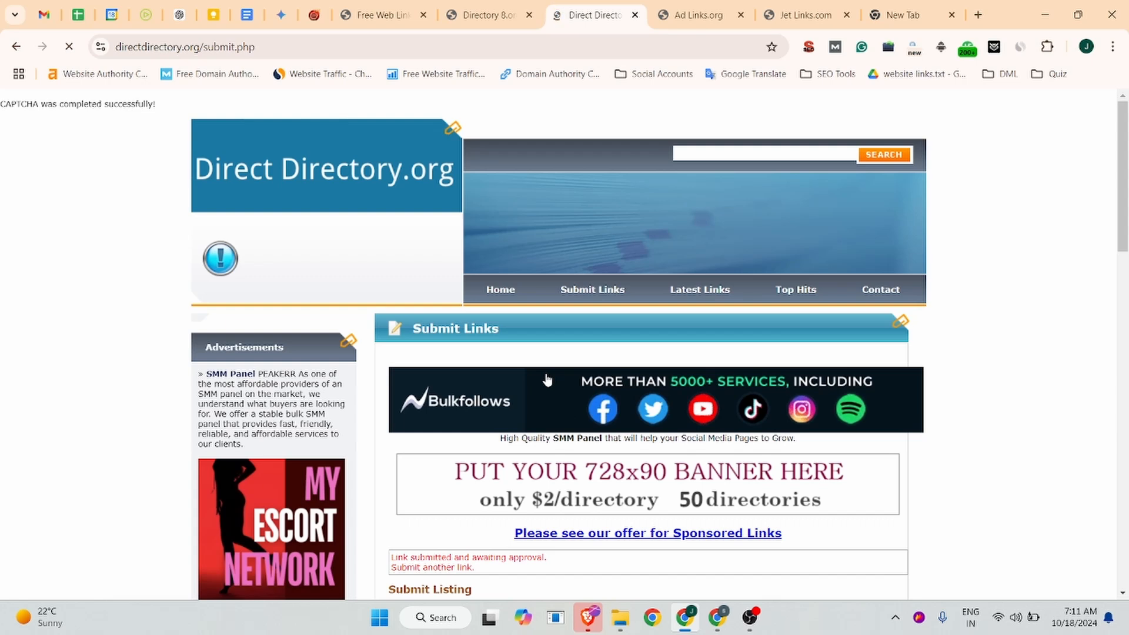
Open the Jobma listing's details from Direct Directory's latest links and select its page address
{"action": "left_click", "coordinate": [713, 297]}
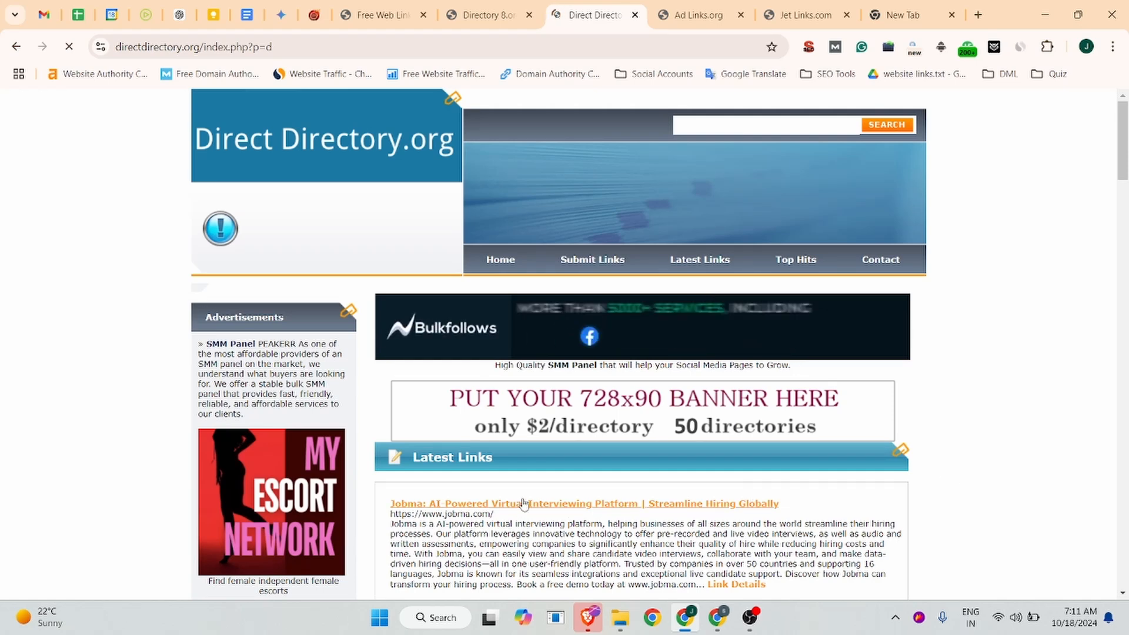
{"action": "scroll", "coordinate": [742, 457], "scroll_direction": "down", "scroll_amount": 2}
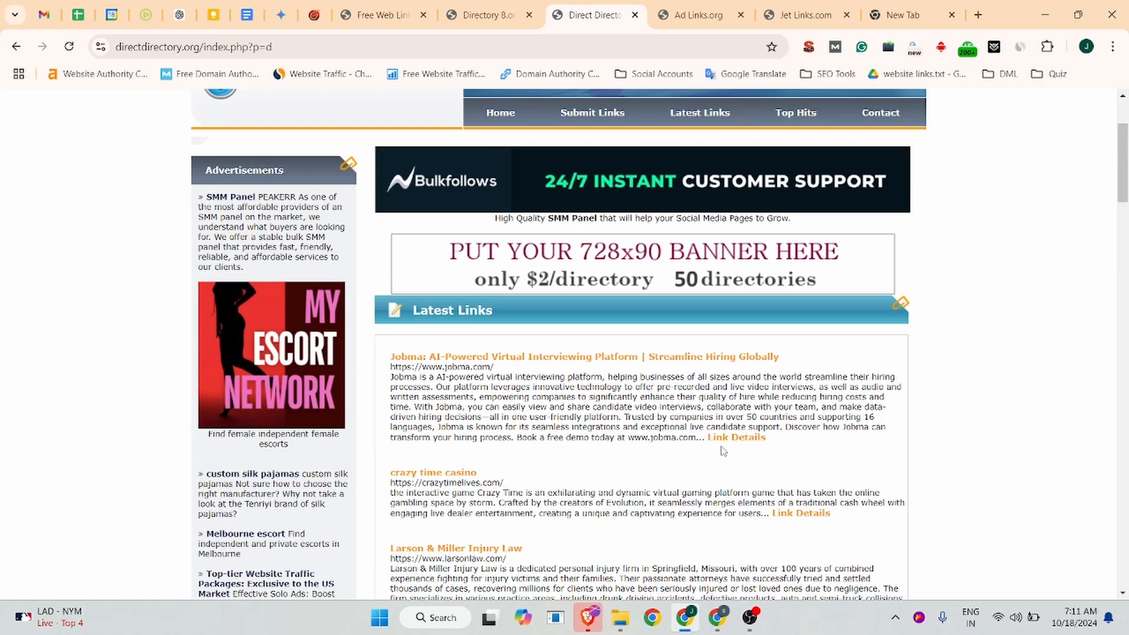
{"action": "left_click", "coordinate": [716, 444]}
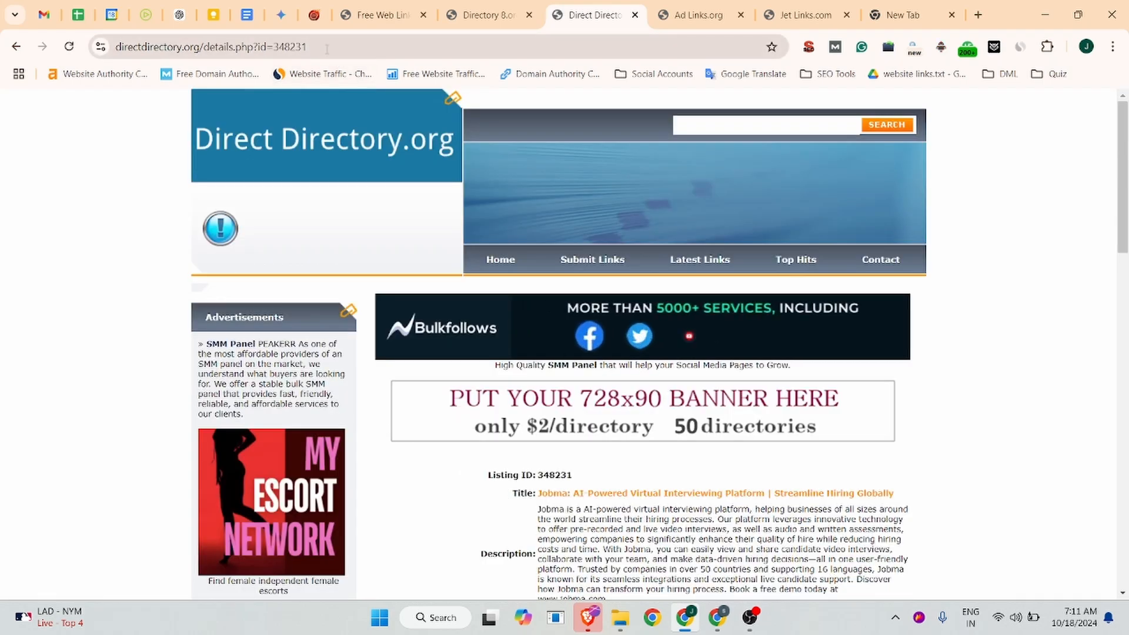
{"action": "left_click_drag", "start_coordinate": [309, 46], "coordinate": [125, 65]}
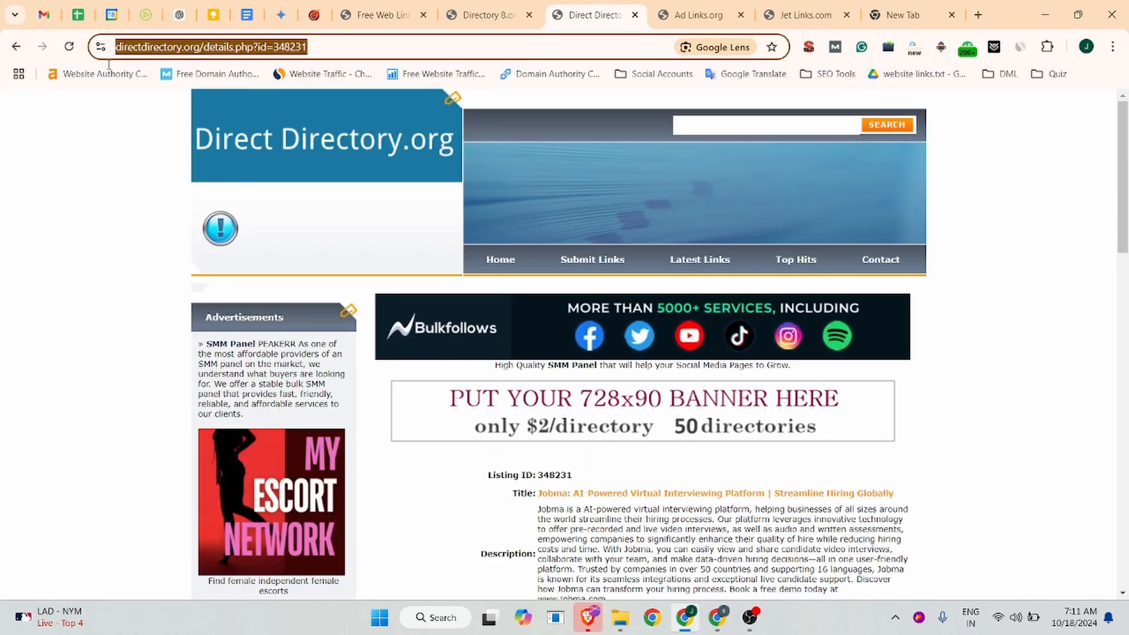
Inspect the HTML of the Jobma title link on the Direct Directory listing, then close the developer tools
{"action": "scroll", "coordinate": [625, 303], "scroll_direction": "down", "scroll_amount": 5}
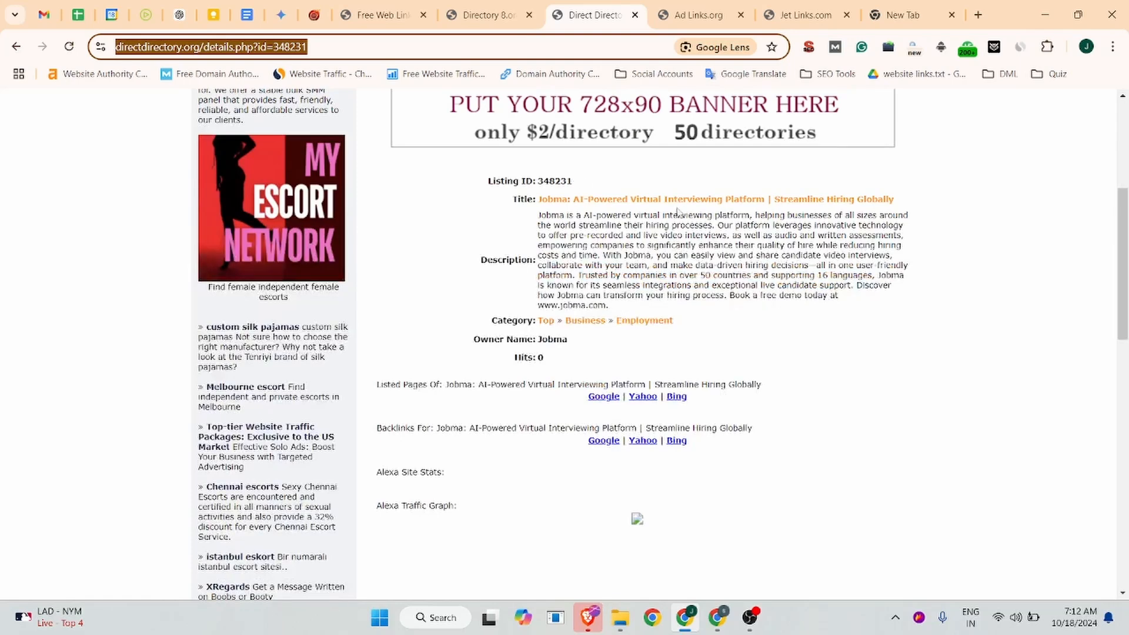
{"action": "right_click", "coordinate": [675, 200]}
{"action": "left_click", "coordinate": [717, 371]}
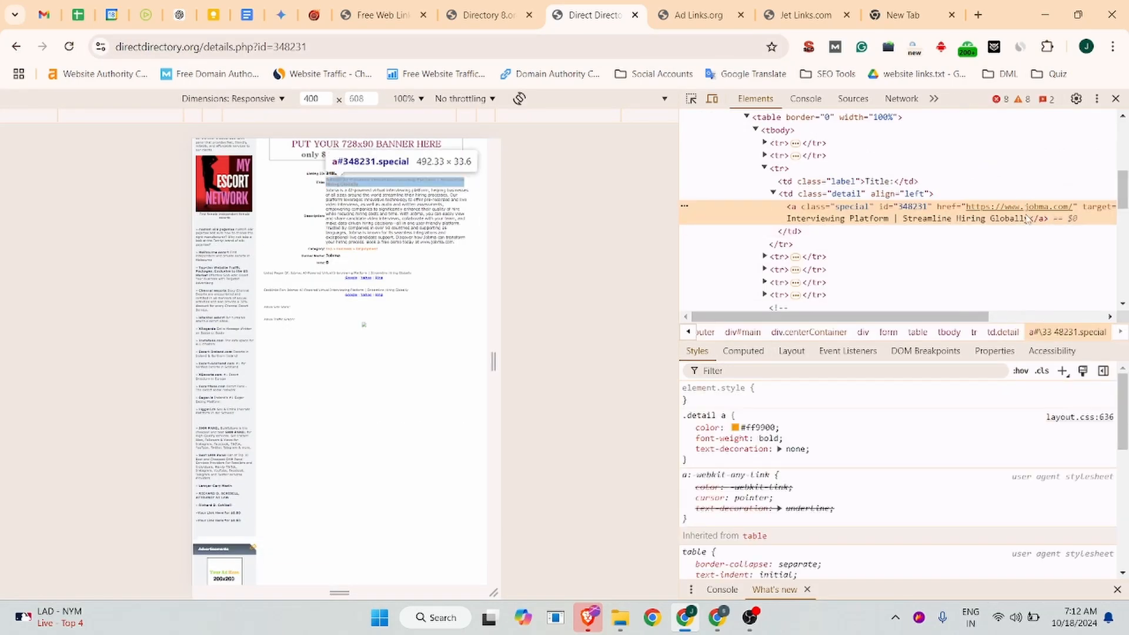
{"action": "mouse_move", "coordinate": [994, 318]}
{"action": "left_mouse_down"}
{"action": "mouse_move", "coordinate": [1097, 316]}
{"action": "mouse_move", "coordinate": [982, 317]}
{"action": "left_mouse_up"}
{"action": "left_click", "coordinate": [1116, 99]}
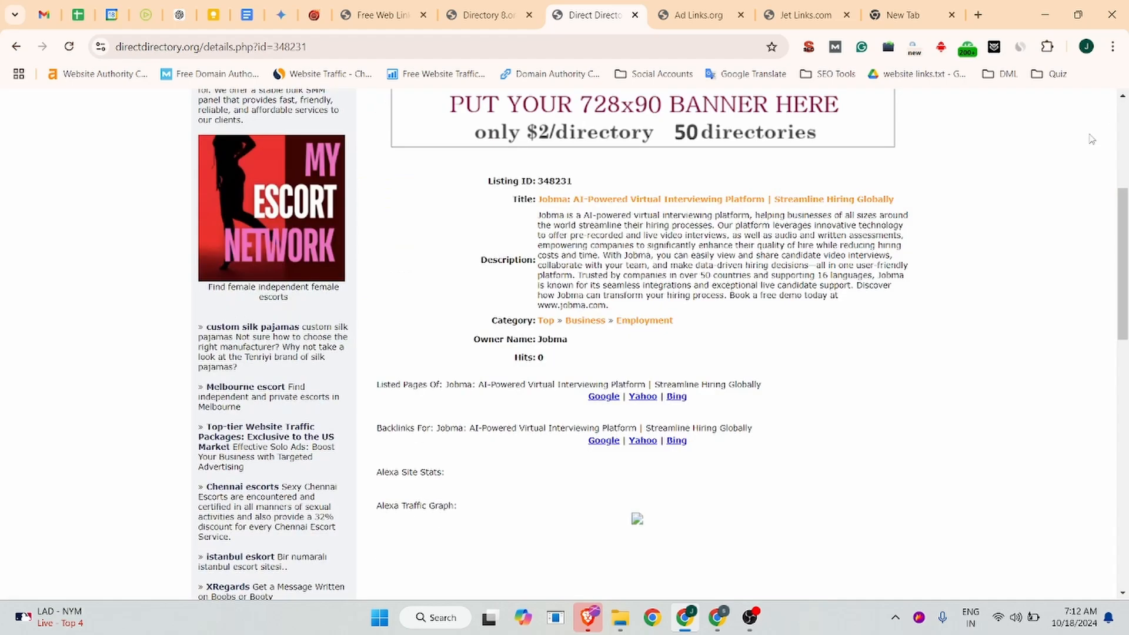
{"action": "left_click", "coordinate": [718, 4]}
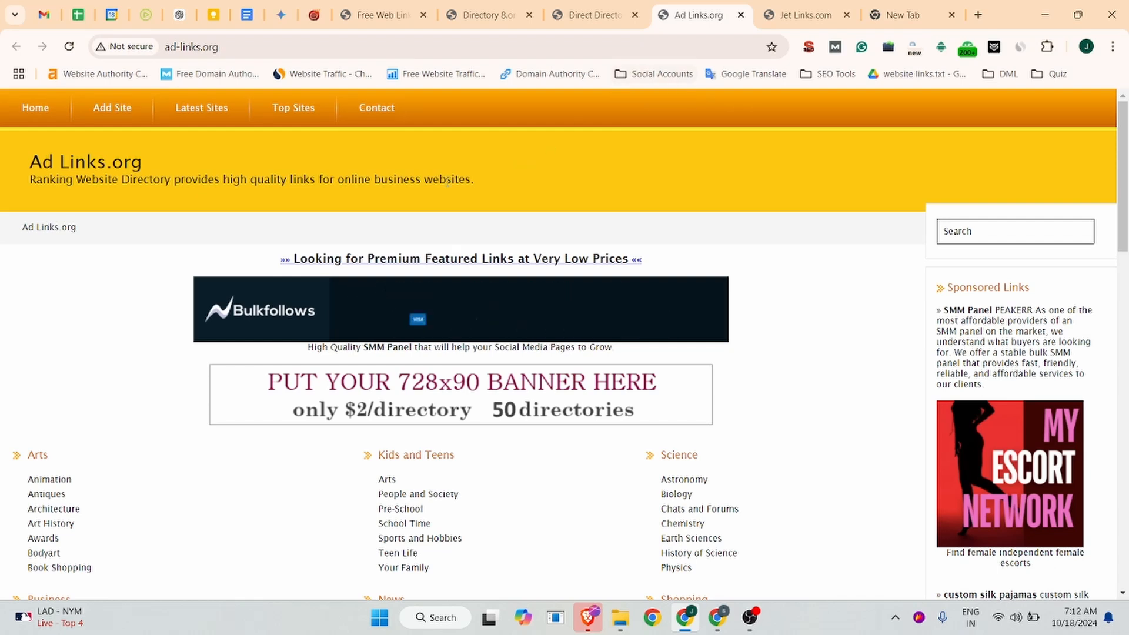
{"action": "left_click", "coordinate": [123, 112]}
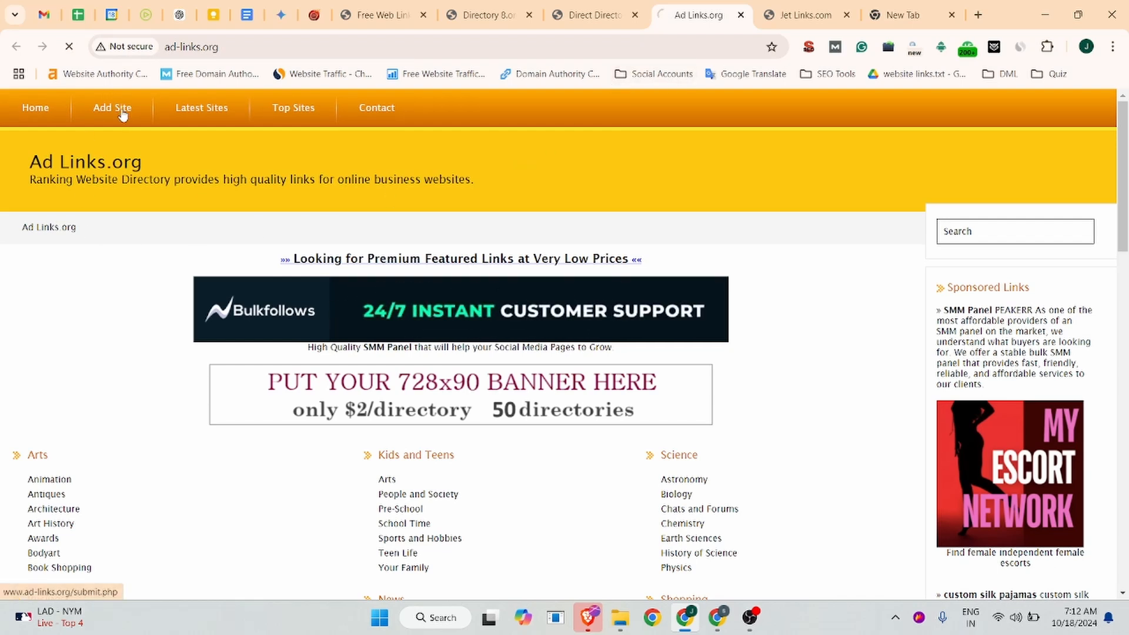
{"action": "scroll", "coordinate": [290, 276], "scroll_direction": "down", "scroll_amount": 3}
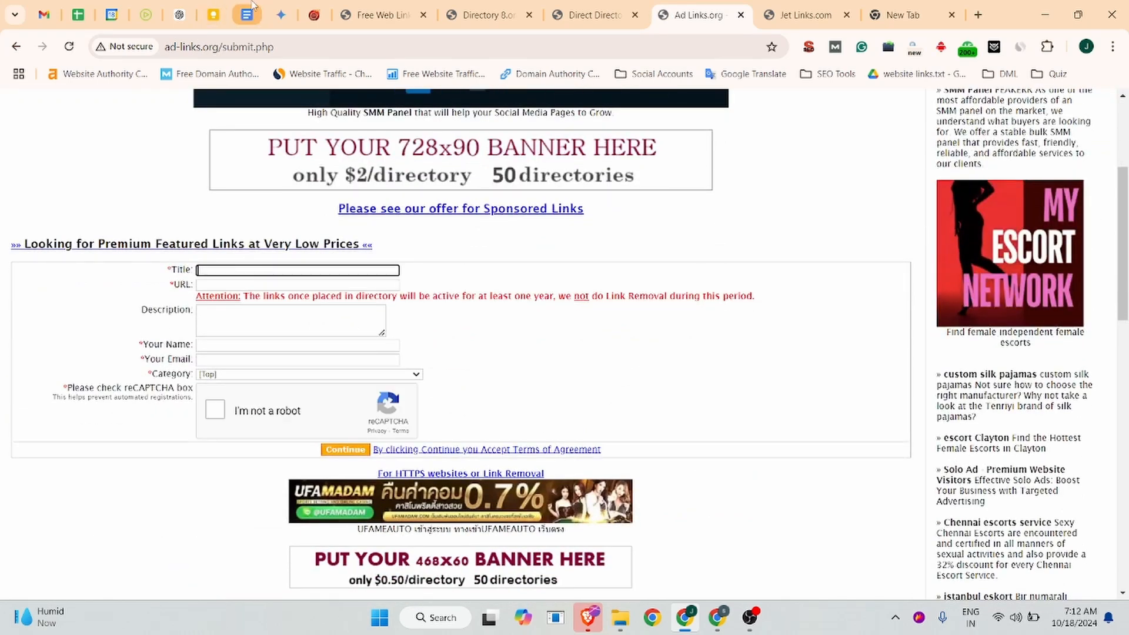
{"action": "left_click", "coordinate": [249, 11]}
{"action": "left_click", "coordinate": [689, 13]}
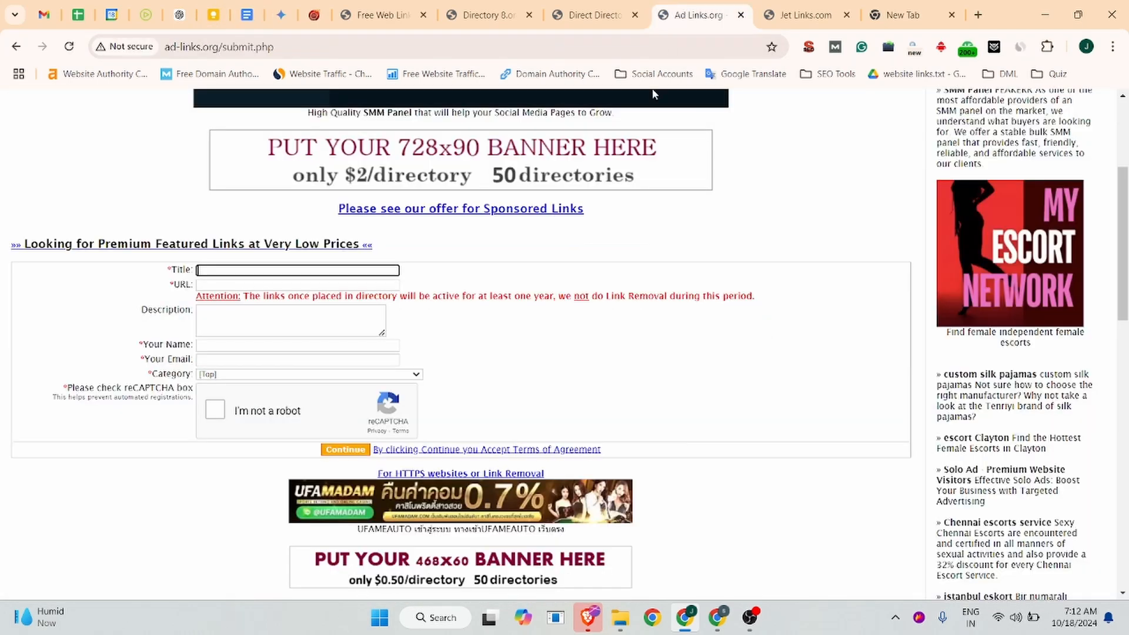
{"action": "type", "text": "Jobma: AI-Powered Virtual Interviewing Platform"}
{"action": "left_click", "coordinate": [250, 285]}
{"action": "type", "text": "https://www.jobma.com/"}
Copy the full Jobma company description from the Business Listing document into the Ad Links form's Description
{"action": "left_click", "coordinate": [233, 322]}
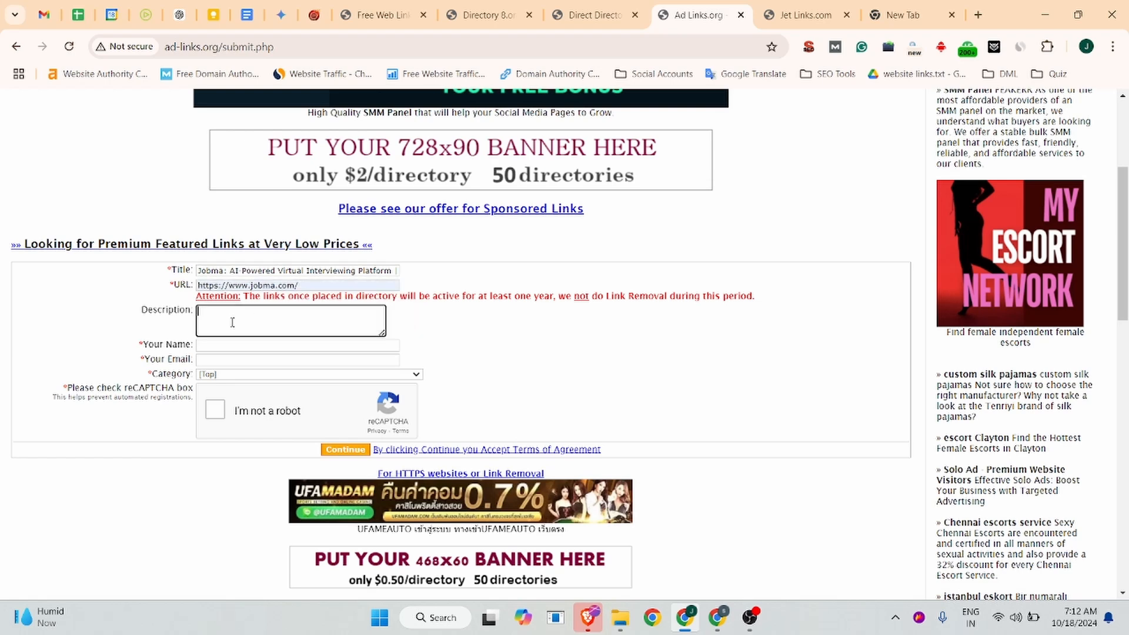
{"action": "left_click", "coordinate": [250, 11]}
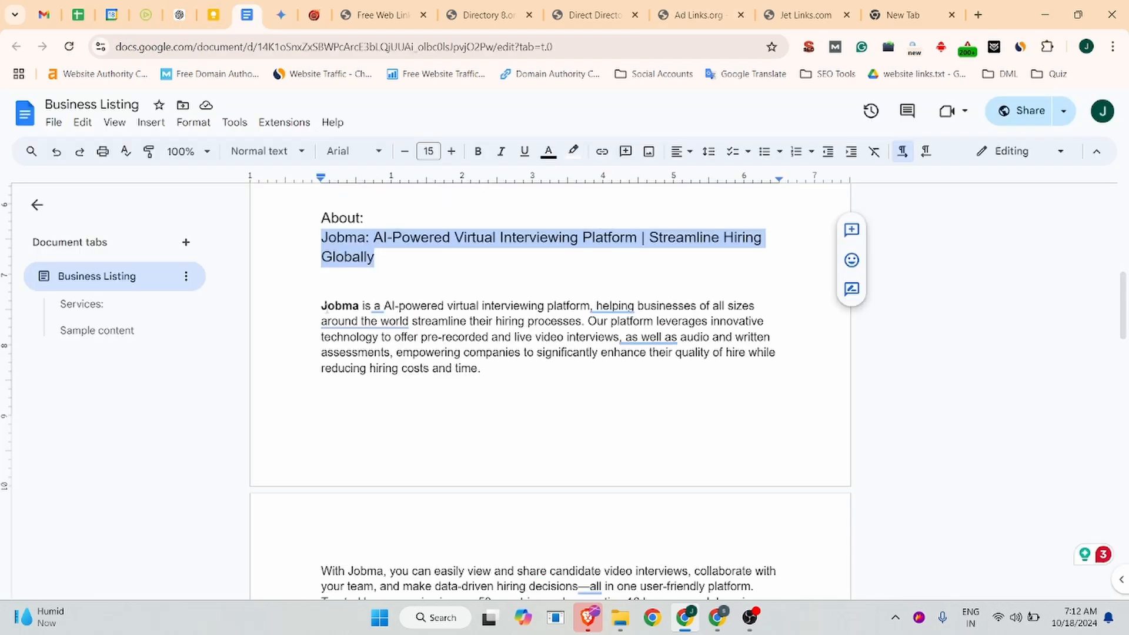
{"action": "left_click_drag", "start_coordinate": [322, 306], "coordinate": [517, 576]}
{"action": "key", "text": "ctrl+c"}
{"action": "left_click", "coordinate": [694, 14]}
{"action": "key", "text": "ctrl+v"}
Set the Ad Links form's name to Jobma and fill in the contact's e-mail from the saved entries
{"action": "left_click", "coordinate": [227, 345]}
{"action": "key", "text": "Down"}
{"action": "key", "text": "Return"}
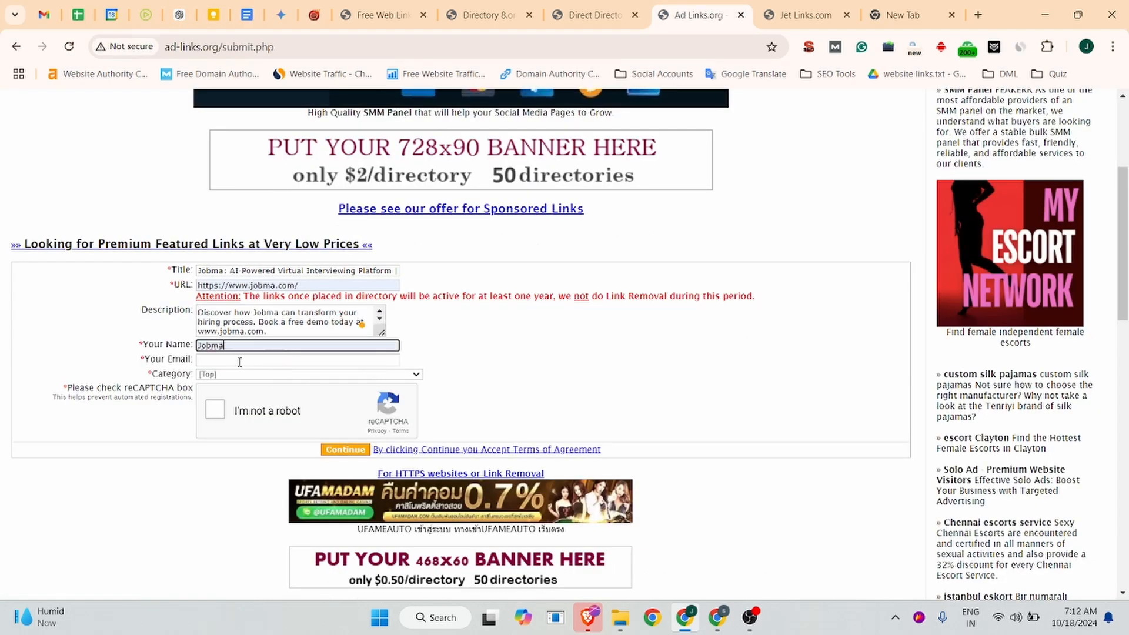
{"action": "left_click", "coordinate": [240, 362]}
{"action": "left_click", "coordinate": [311, 392]}
Set the Ad Links form's category to Employment under Arts, Architecture
{"action": "left_click", "coordinate": [272, 374]}
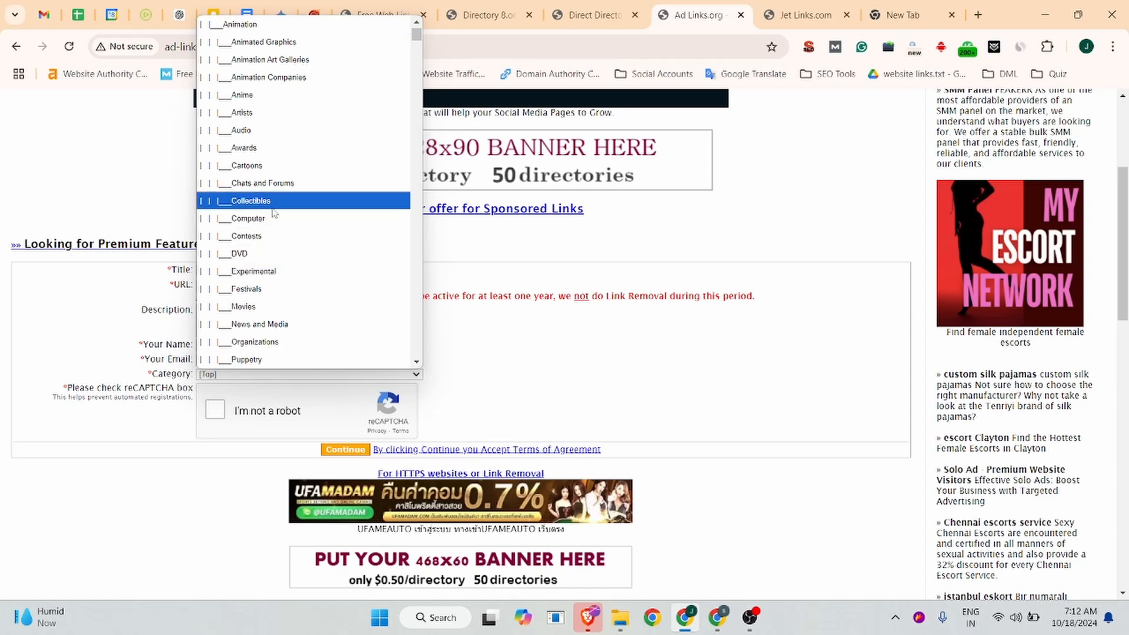
{"action": "scroll", "coordinate": [268, 288], "scroll_direction": "down", "scroll_amount": 6}
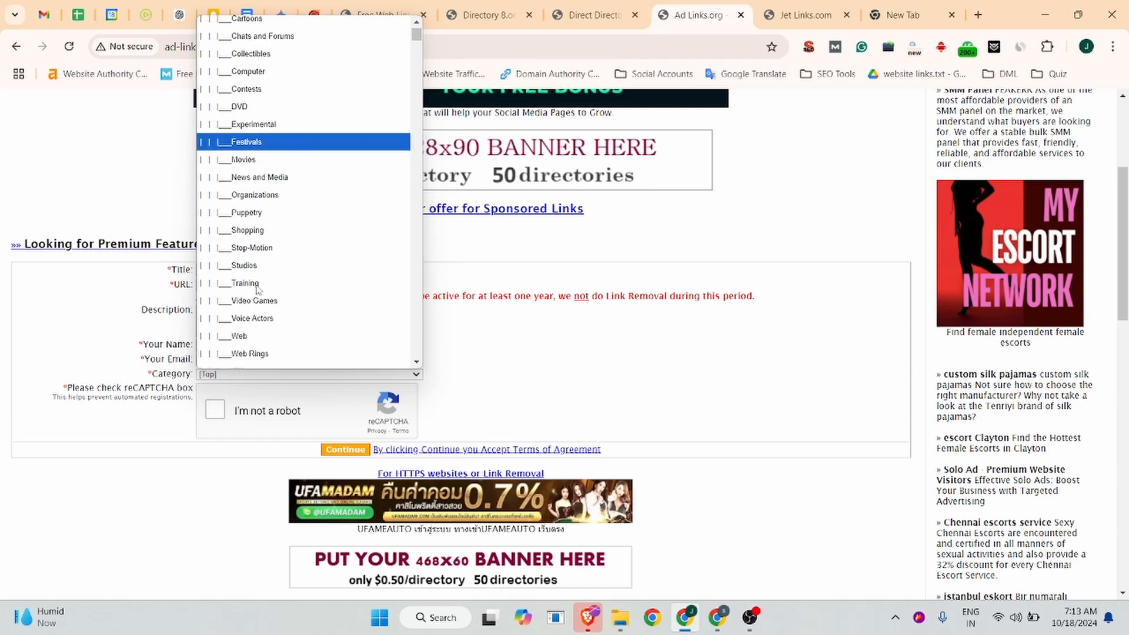
{"action": "scroll", "coordinate": [268, 289], "scroll_direction": "down", "scroll_amount": 5}
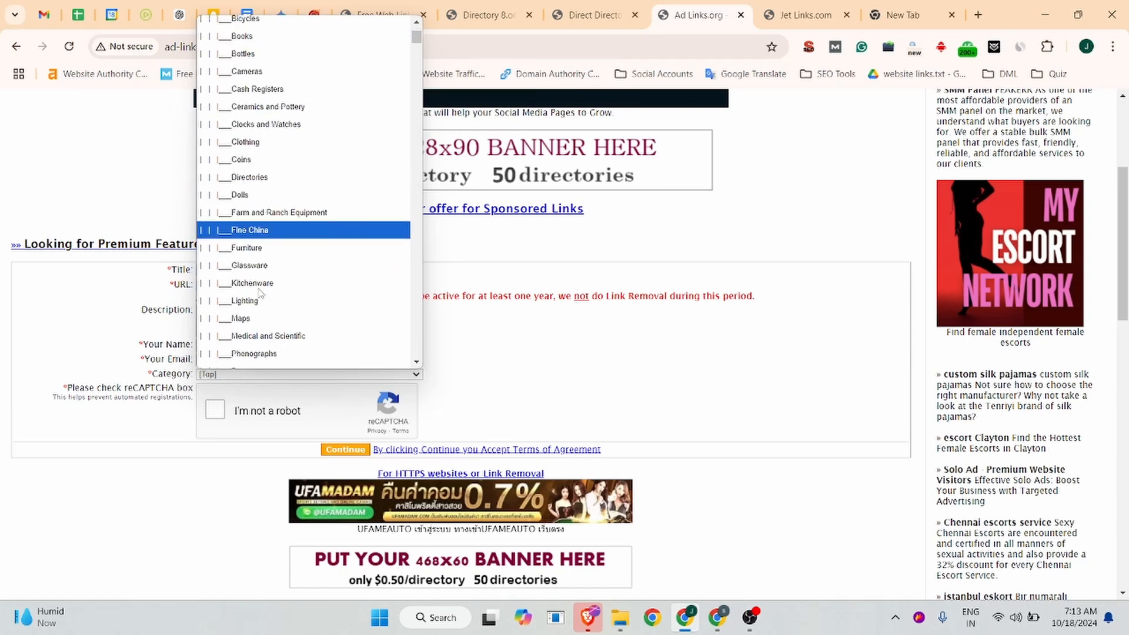
{"action": "scroll", "coordinate": [267, 292], "scroll_direction": "down", "scroll_amount": 8}
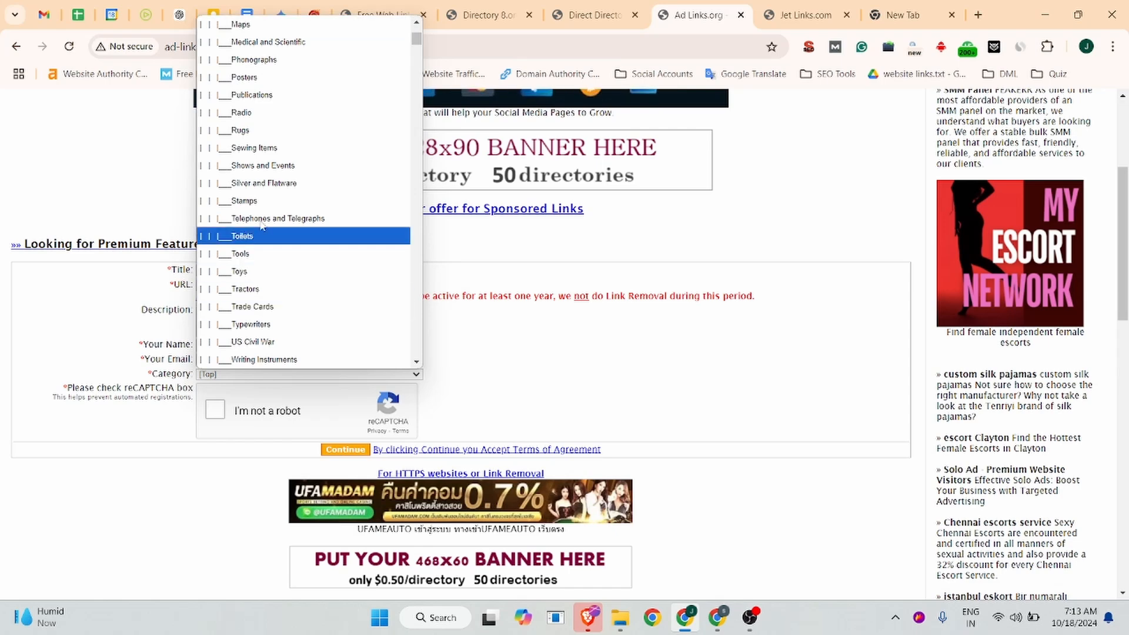
{"action": "scroll", "coordinate": [237, 286], "scroll_direction": "down", "scroll_amount": 3}
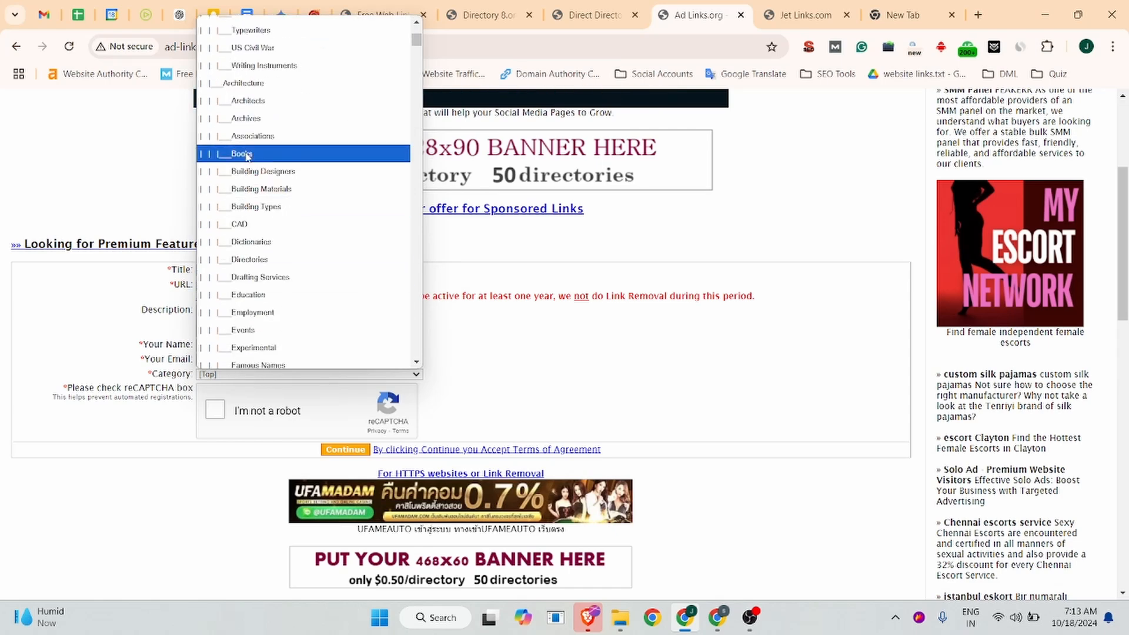
{"action": "left_click", "coordinate": [260, 312]}
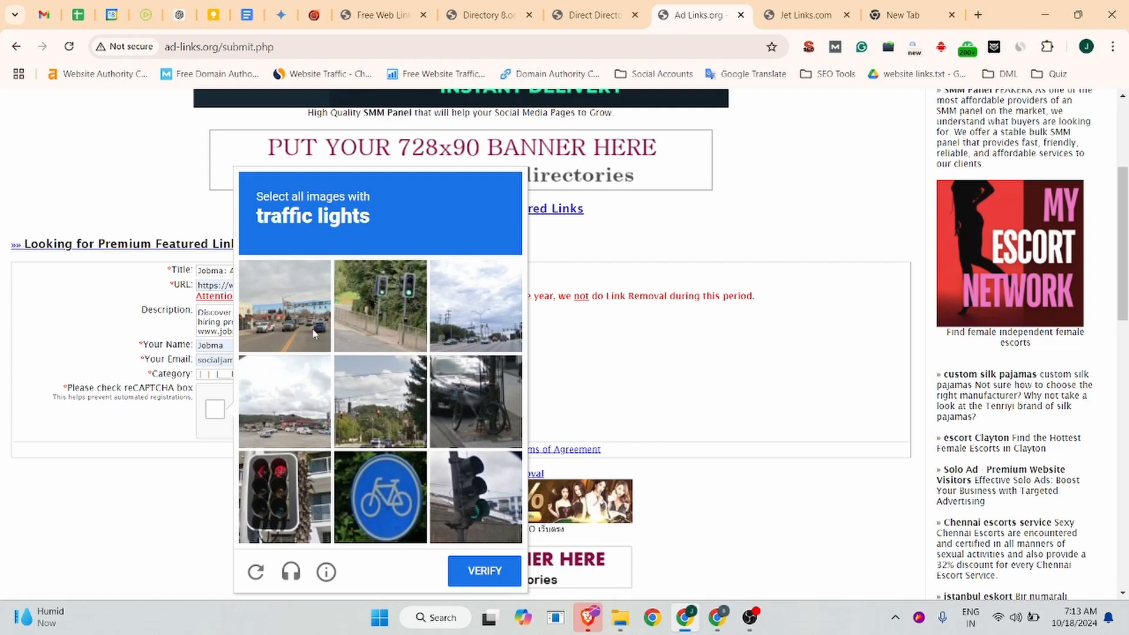
Complete the reCAPTCHA check by selecting the traffic light images, and submit the link to Ad Links.org
{"action": "left_click", "coordinate": [378, 300]}
{"action": "left_click", "coordinate": [284, 496]}
{"action": "left_click", "coordinate": [437, 475]}
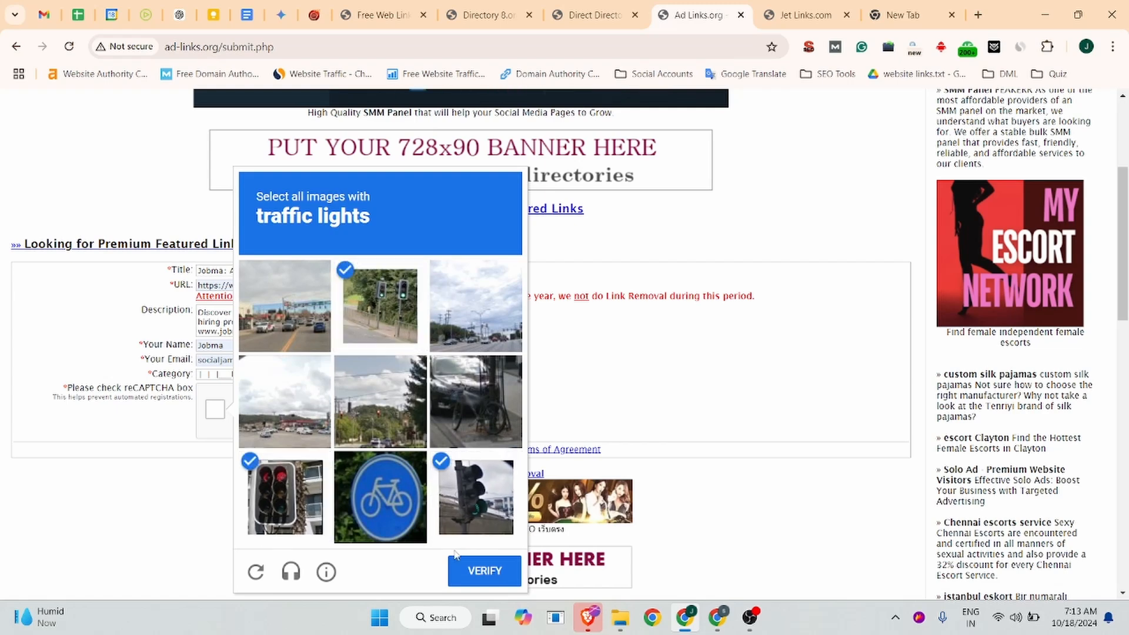
{"action": "left_click", "coordinate": [484, 571]}
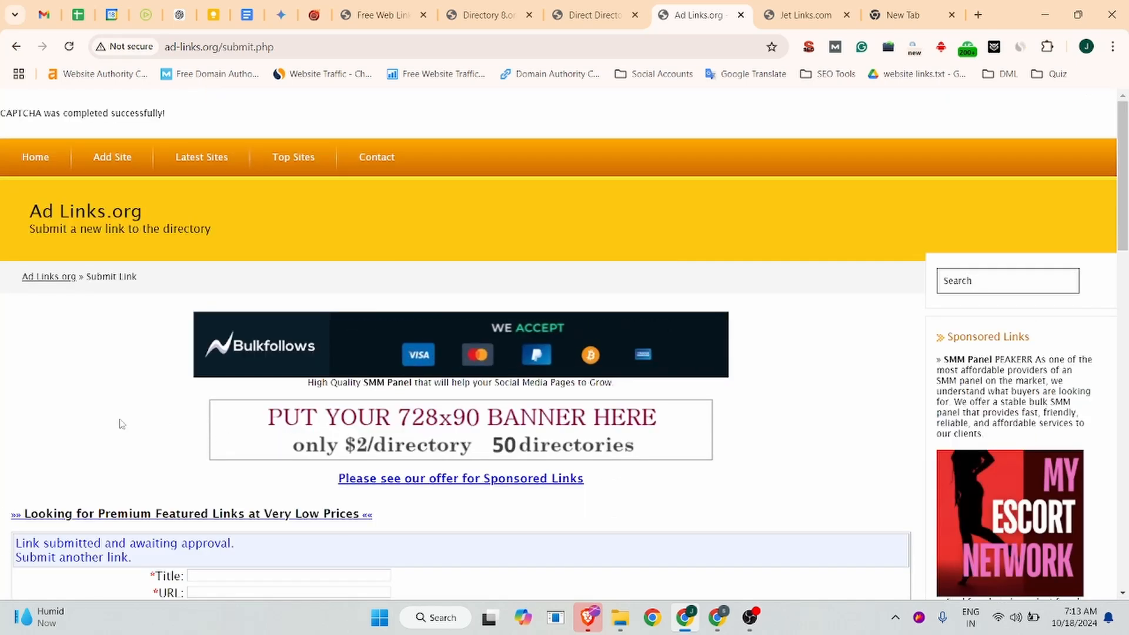
Open the Jobma listing's details from Ad Links.org's latest links and select its page address
{"action": "left_click", "coordinate": [217, 158]}
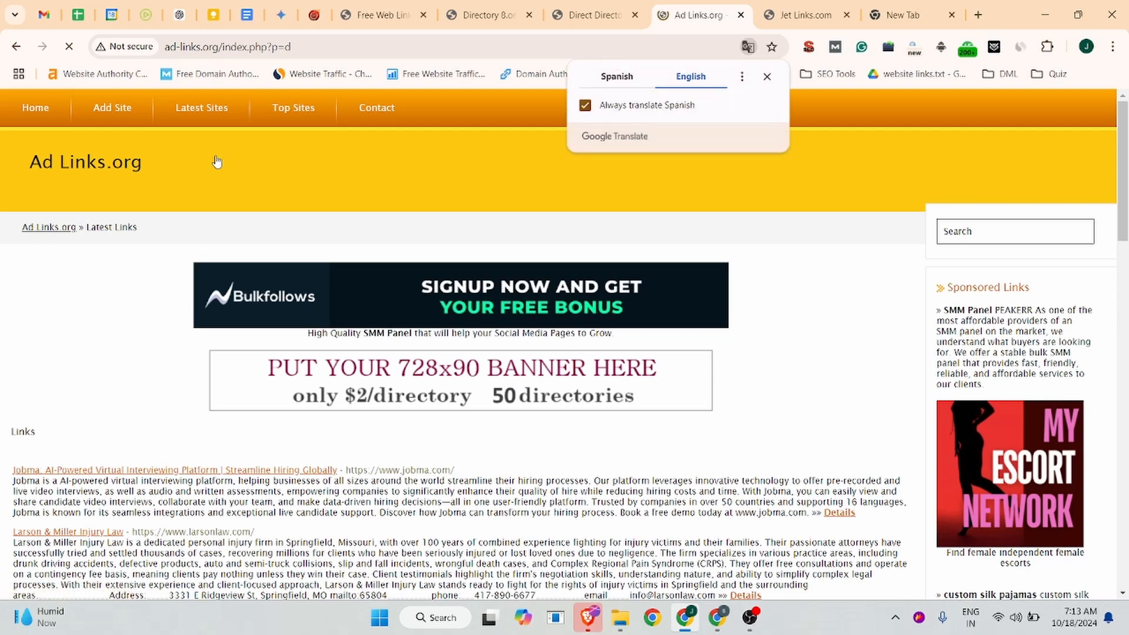
{"action": "scroll", "coordinate": [217, 161], "scroll_direction": "down", "scroll_amount": 3}
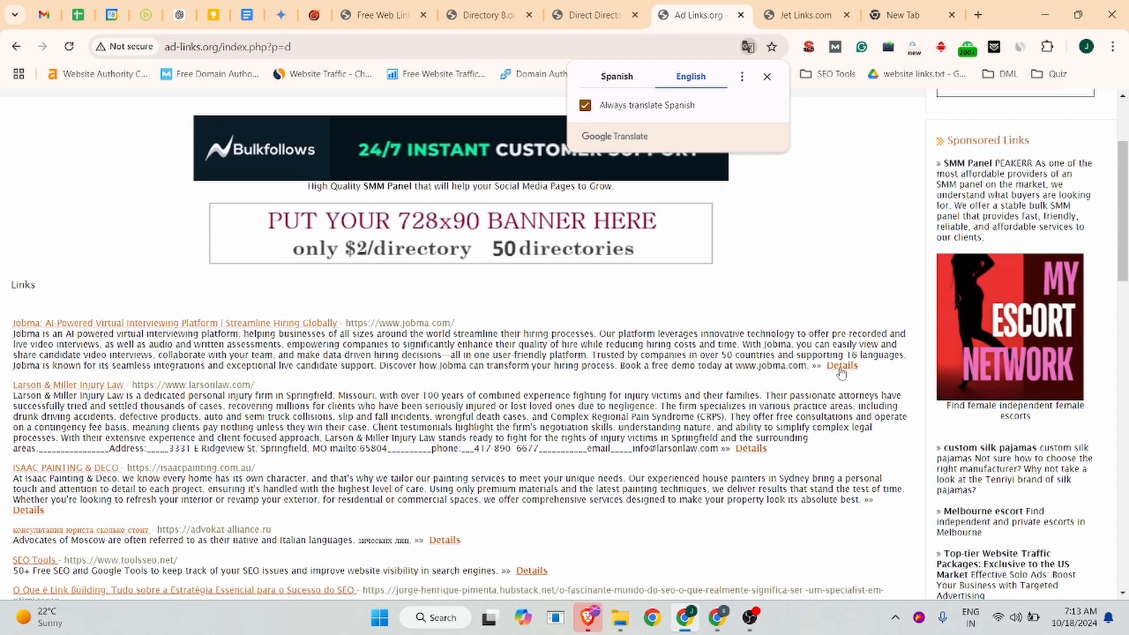
{"action": "left_click", "coordinate": [841, 368]}
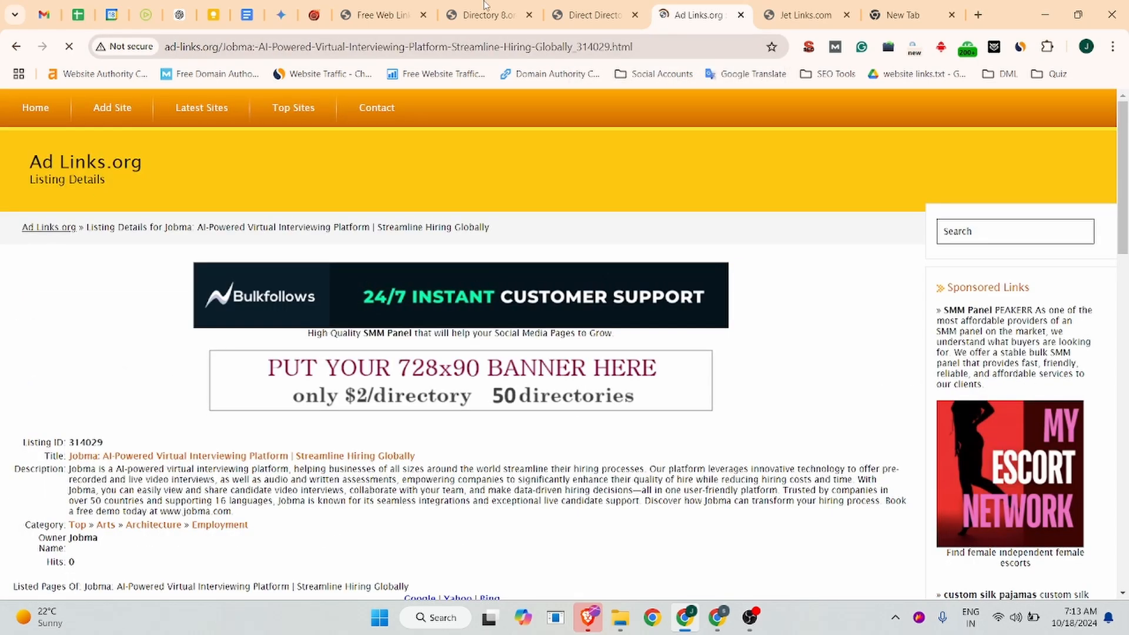
{"action": "left_click", "coordinate": [560, 44]}
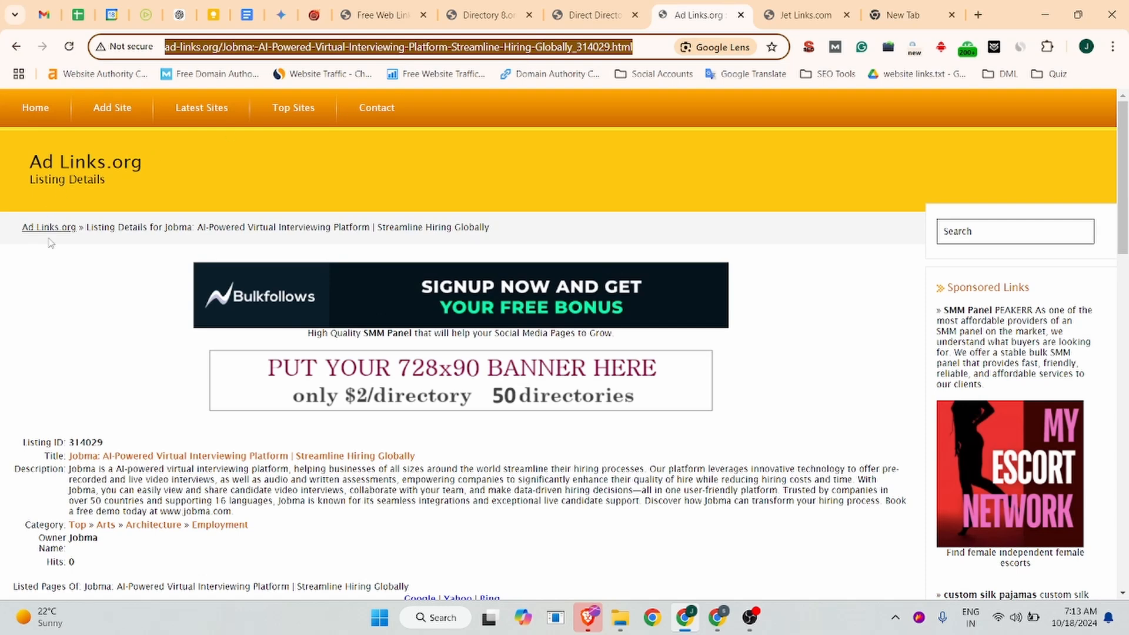
Inspect the HTML of the Jobma title link on the Ad Links.org listing, then close the developer tools
{"action": "scroll", "coordinate": [173, 318], "scroll_direction": "down", "scroll_amount": 2}
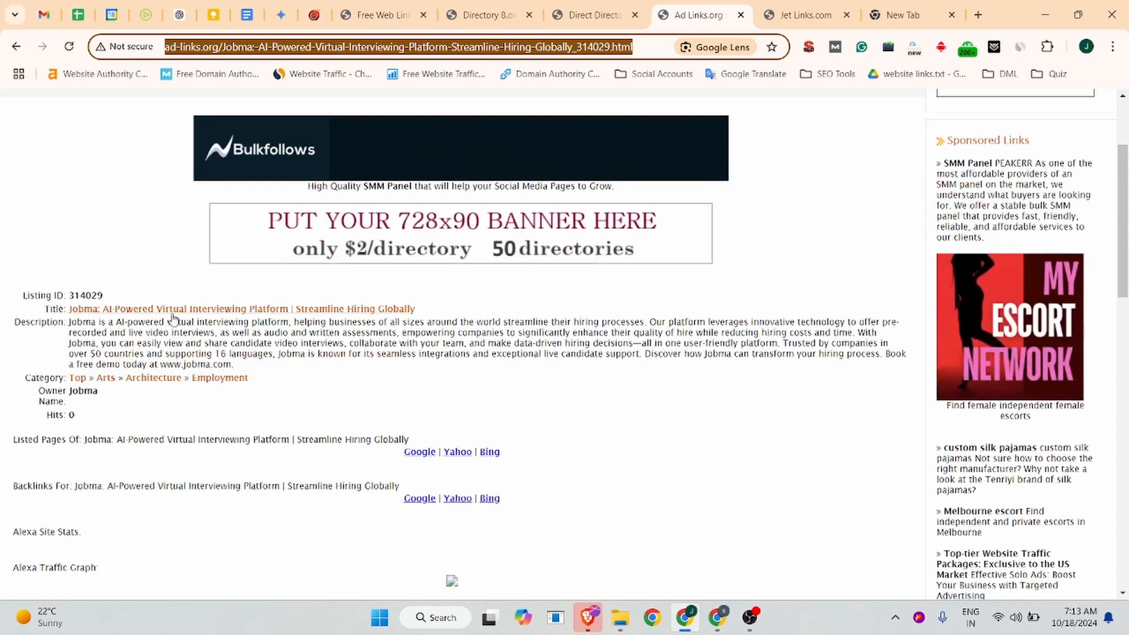
{"action": "right_click", "coordinate": [229, 310]}
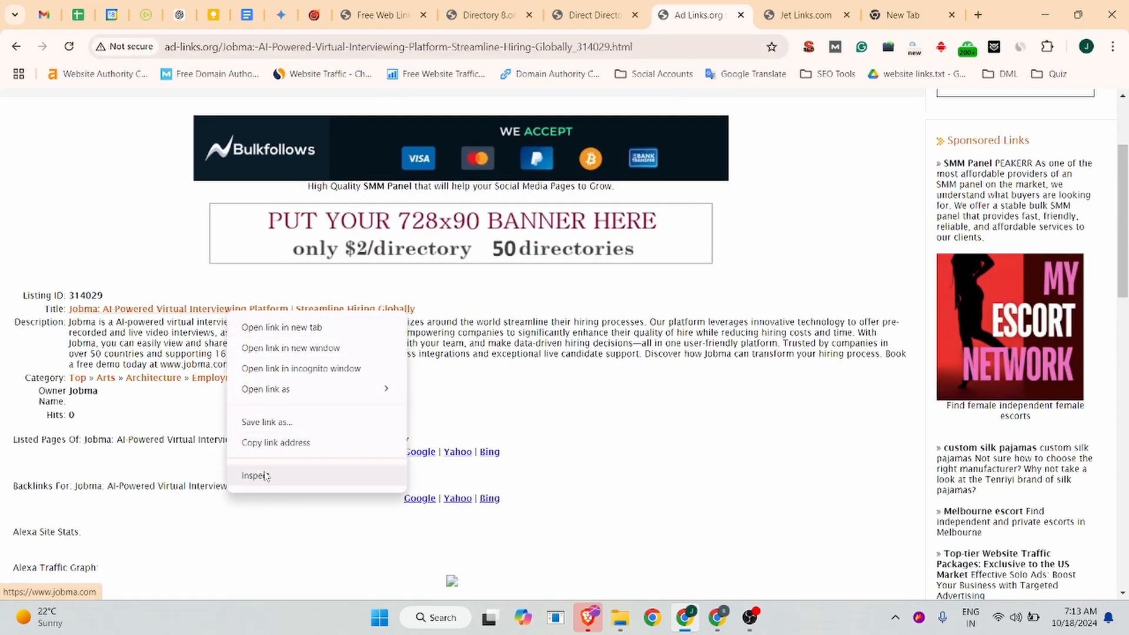
{"action": "left_click", "coordinate": [266, 476]}
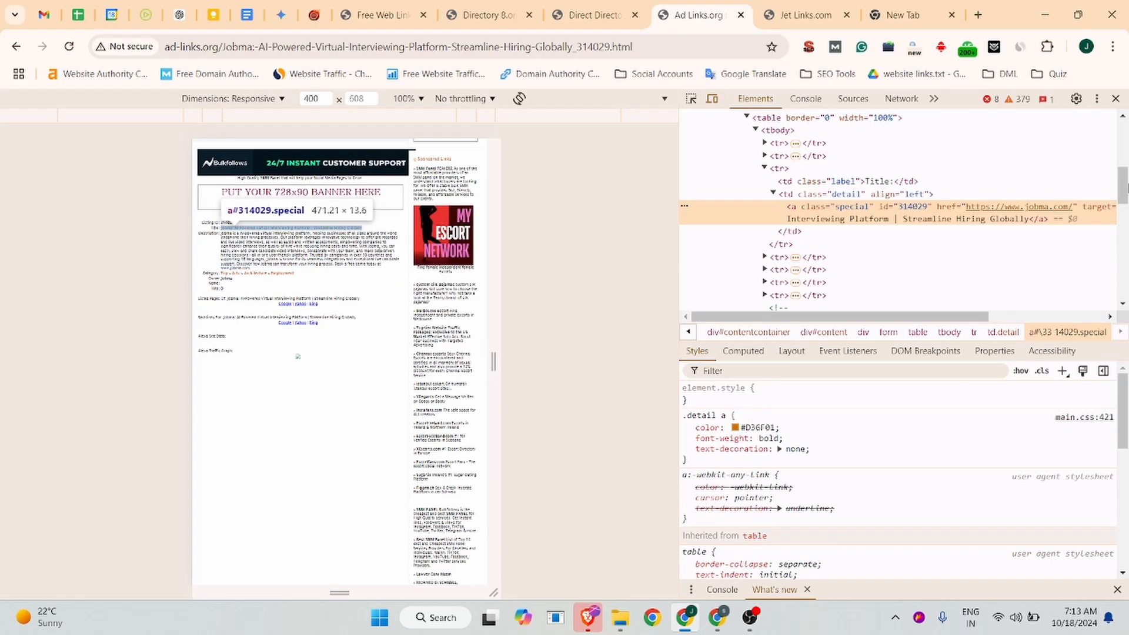
{"action": "left_click", "coordinate": [1116, 100]}
Open the Jet Links.com site submission form and fill its Description with the copied full Jobma company description
{"action": "left_click", "coordinate": [806, 15]}
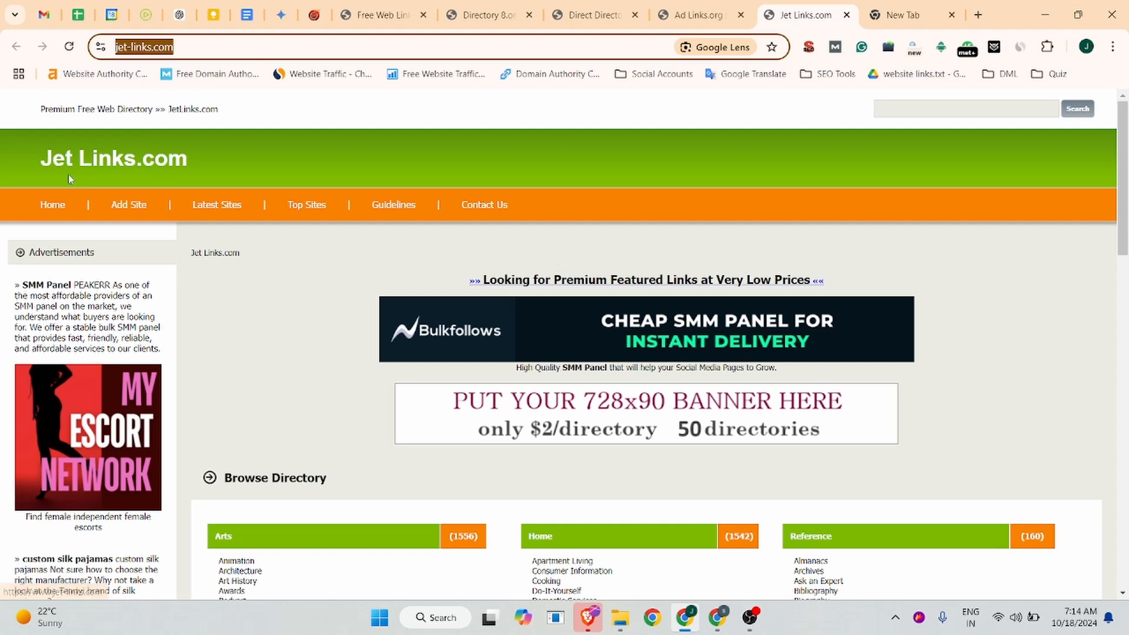
{"action": "left_click", "coordinate": [134, 209]}
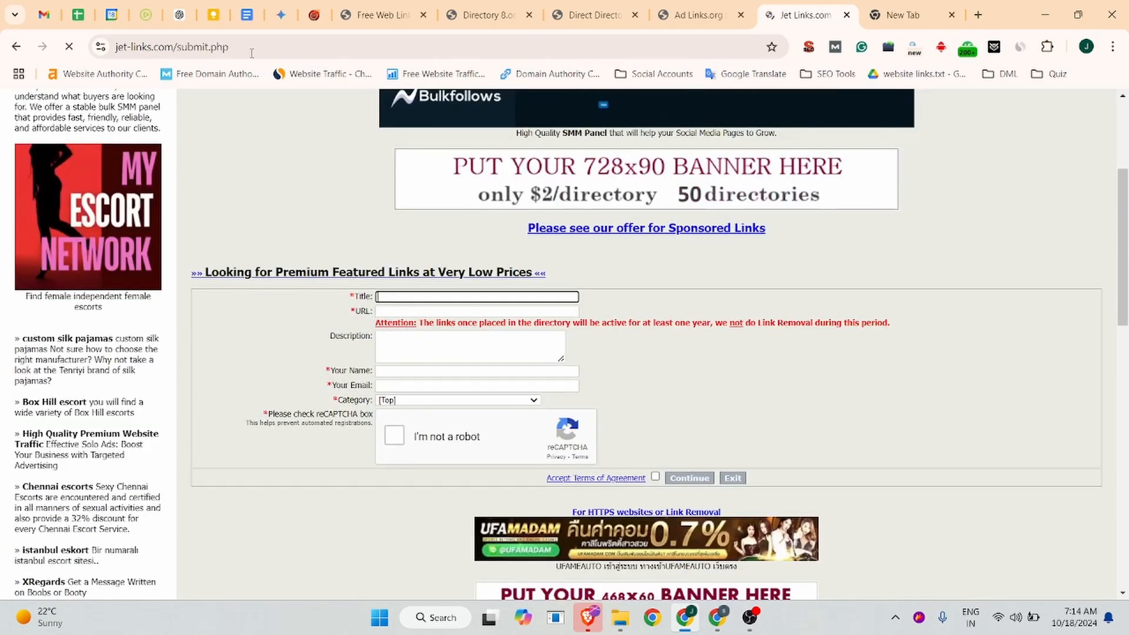
{"action": "left_click", "coordinate": [247, 15]}
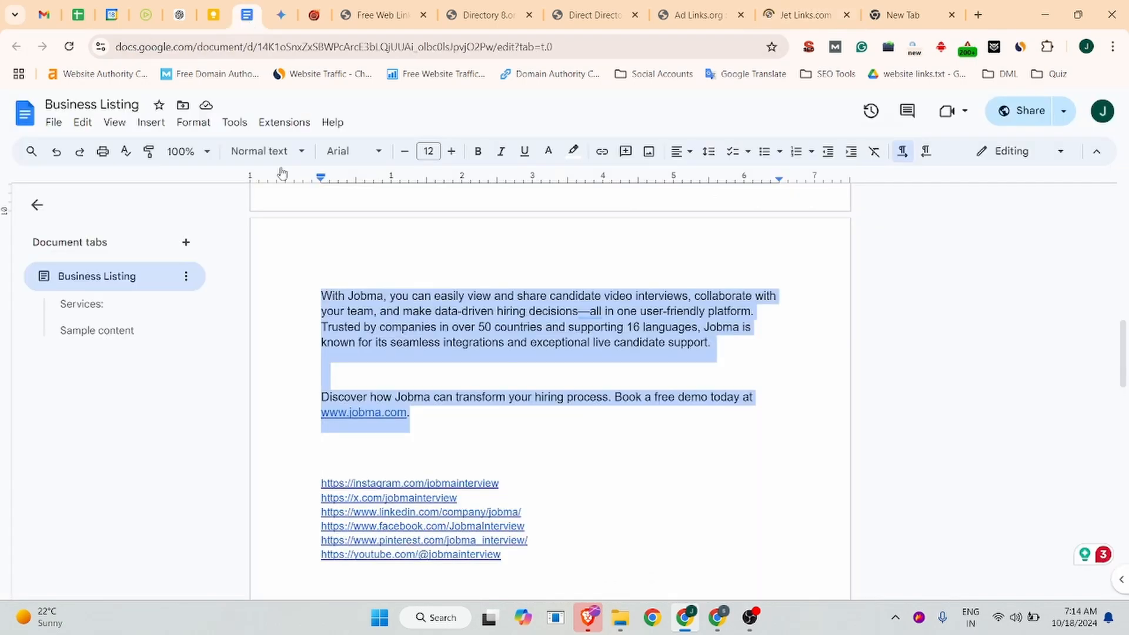
{"action": "left_click", "coordinate": [804, 15]}
{"action": "left_click", "coordinate": [415, 340]}
{"action": "type", "text": "With Jobma, you can easily view and share candidate video interviews, collaborate with your team, and make data-driven hiring decisions—all in one user-friendly platform. Trusted by companies in over 50 countries and supporting 16 languages, Jobma is known for its seamless integrations and exceptional live candidate support.  Discover how Jobma can transform your hiring process. Book a free demo today at www.jobma.com."}
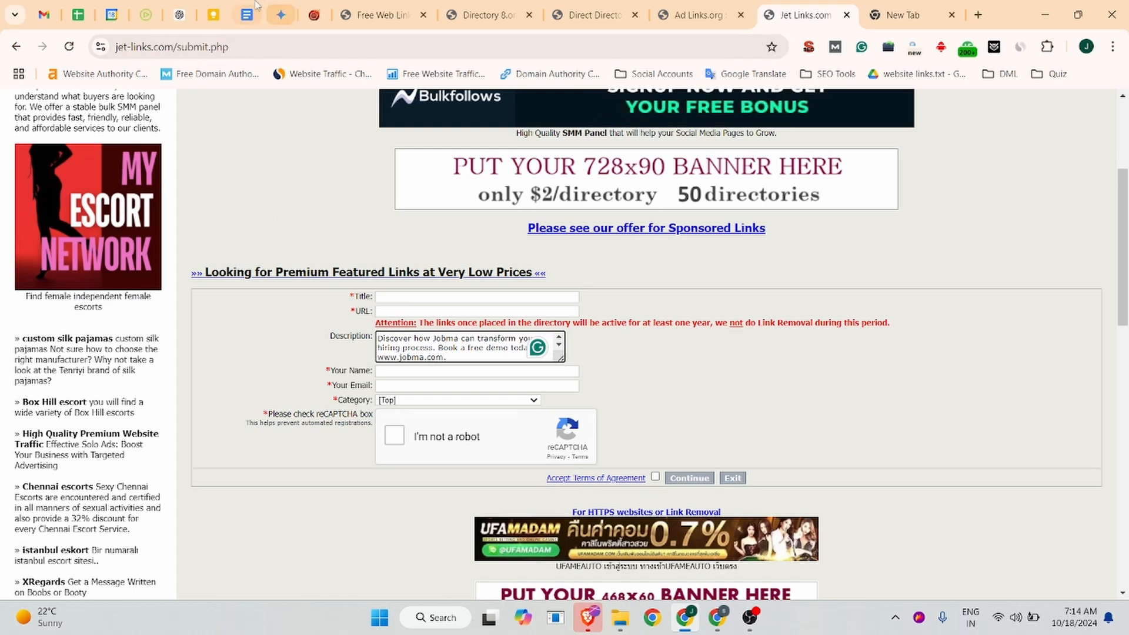
Copy the heading "Jobma: AI-Powered Virtual Interviewing Platform | Streamline Hiring Globally" from the Business Listing document into the Jet Links.com form's Title
{"action": "left_click", "coordinate": [247, 15]}
{"action": "scroll", "coordinate": [385, 411], "scroll_direction": "up", "scroll_amount": 10}
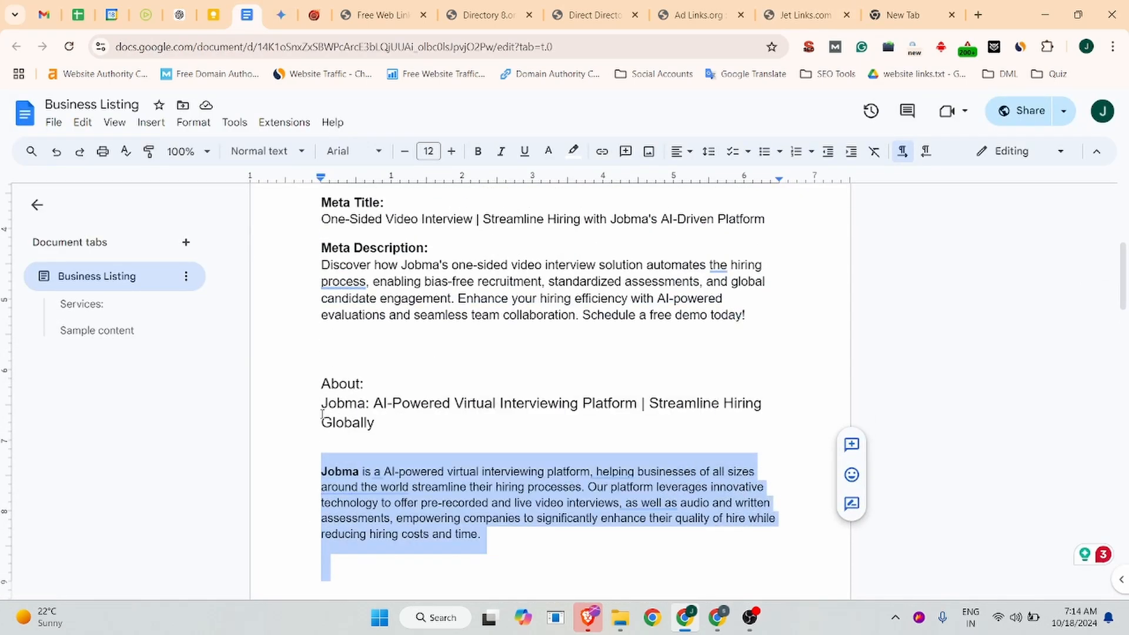
{"action": "left_click_drag", "start_coordinate": [380, 426], "coordinate": [301, 411]}
{"action": "key", "text": "ctrl+c"}
{"action": "left_click", "coordinate": [782, 15]}
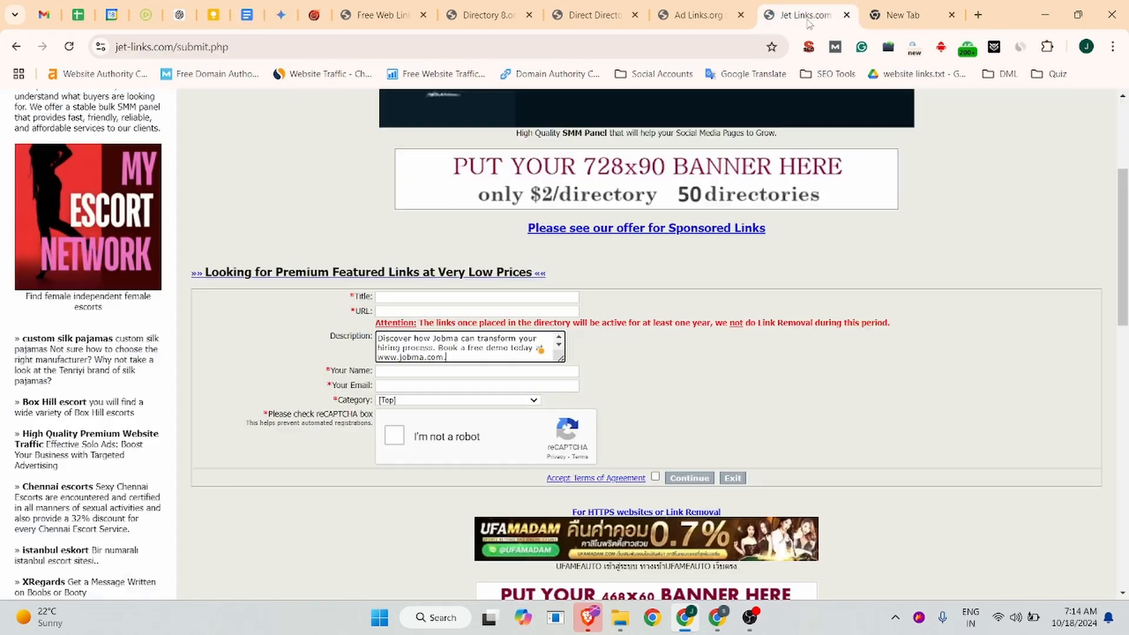
{"action": "left_click", "coordinate": [424, 297]}
{"action": "key", "text": "ctrl+v"}
{"action": "left_click", "coordinate": [476, 311]}
{"action": "left_click", "coordinate": [512, 341]}
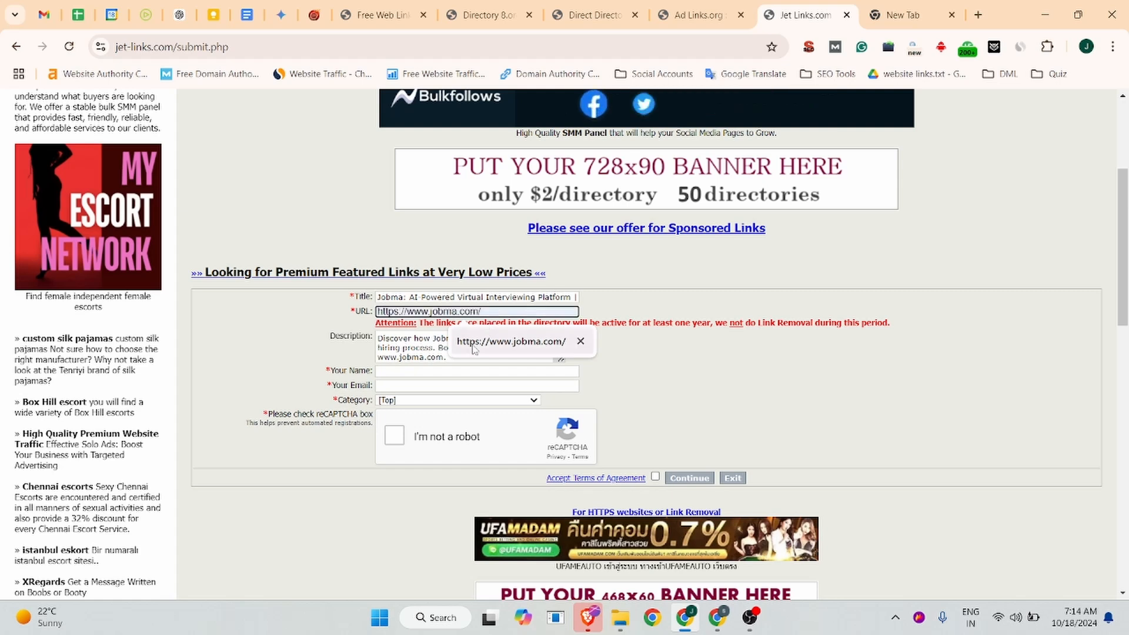
{"action": "left_click", "coordinate": [476, 372]}
{"action": "type", "text": "Jobma"}
{"action": "left_click", "coordinate": [435, 387]}
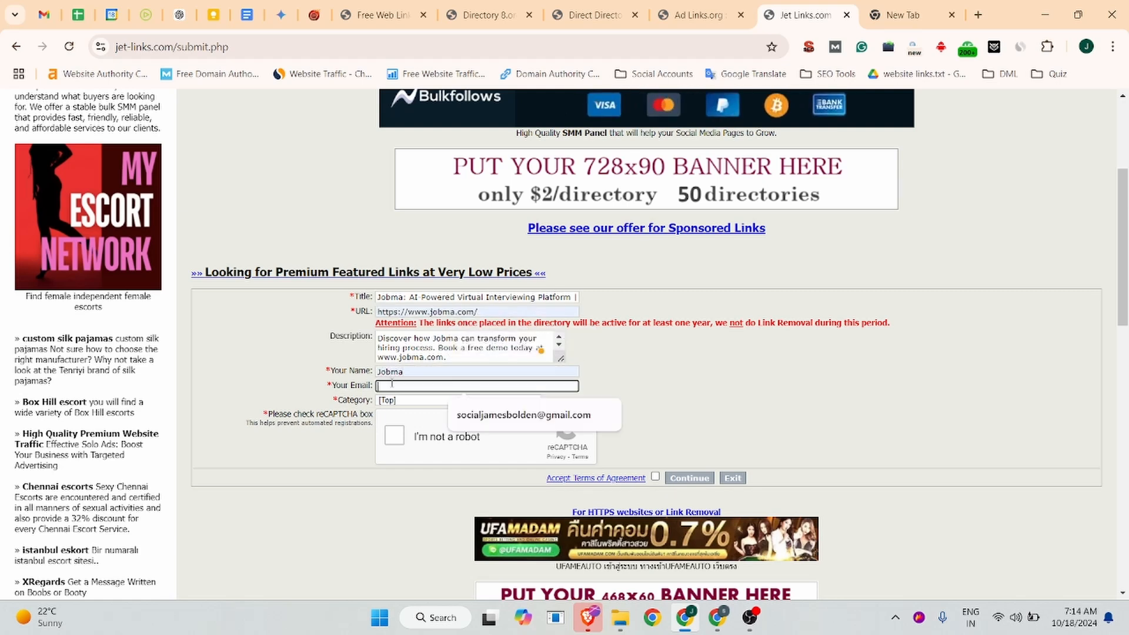
{"action": "left_click", "coordinate": [505, 413]}
Set the link's category to Employment within the Business group
{"action": "left_click", "coordinate": [412, 400]}
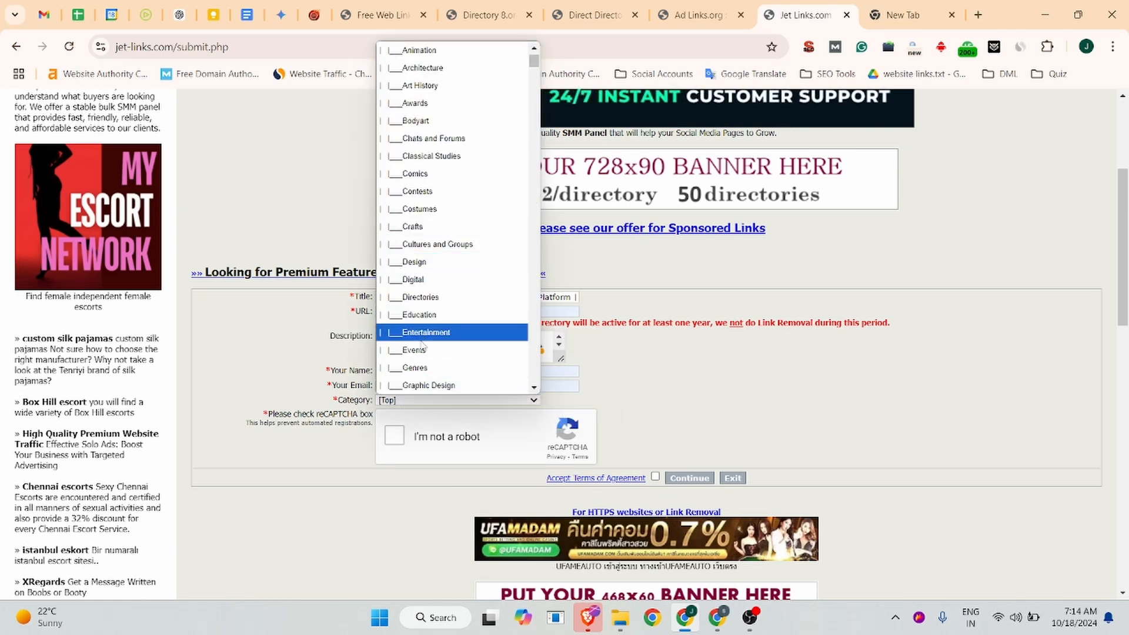
{"action": "scroll", "coordinate": [425, 345], "scroll_direction": "down", "scroll_amount": 3}
{"action": "scroll", "coordinate": [424, 345], "scroll_direction": "down", "scroll_amount": 15}
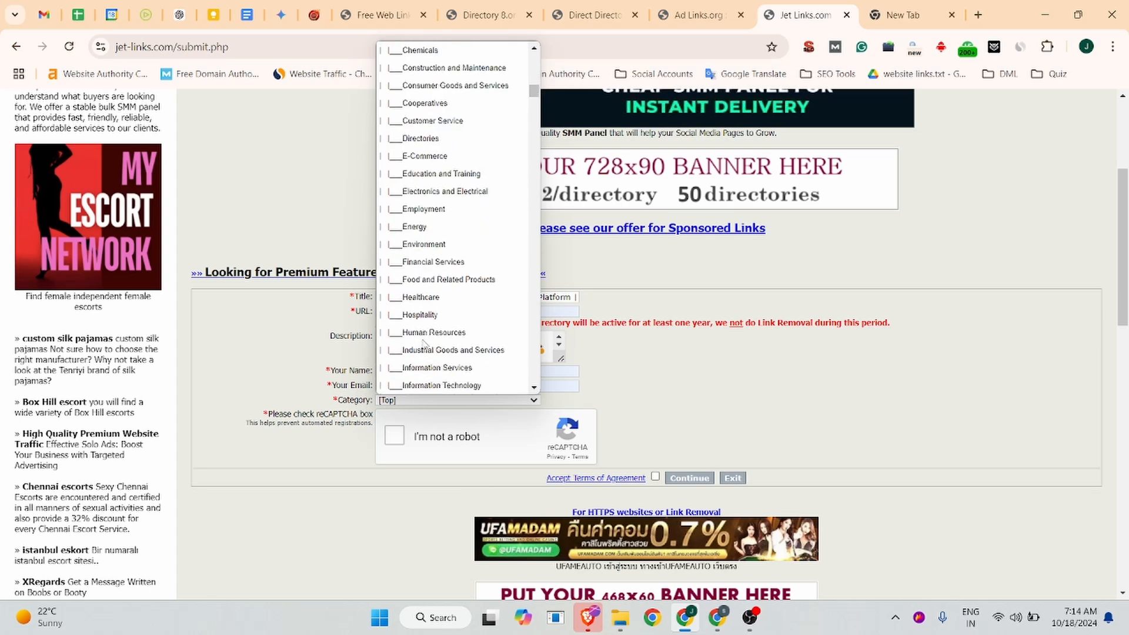
{"action": "left_click", "coordinate": [442, 212]}
Complete the reCAPTCHA check, accept the Terms of Agreement, and submit the link to Jet Links.com
{"action": "left_click", "coordinate": [394, 438]}
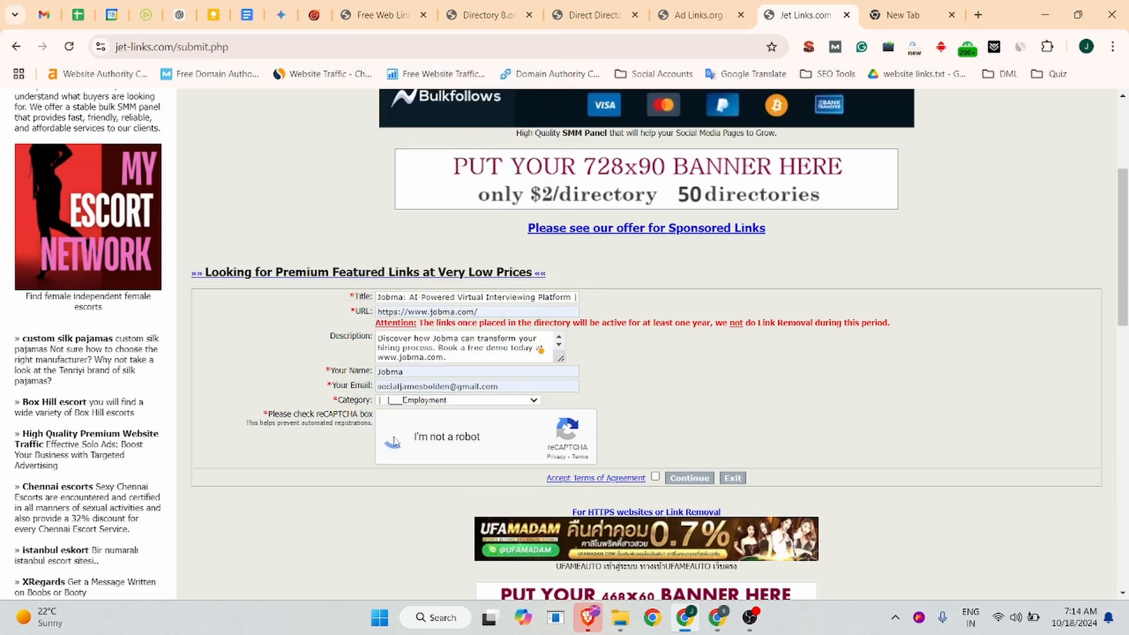
{"action": "left_click", "coordinate": [655, 478]}
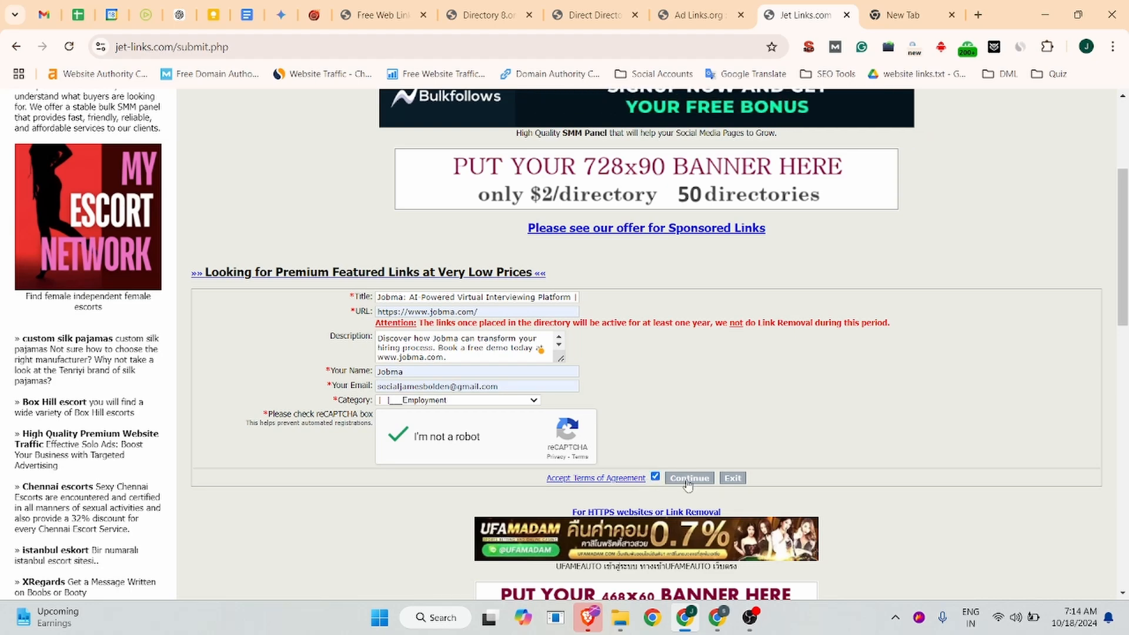
{"action": "left_click", "coordinate": [690, 479]}
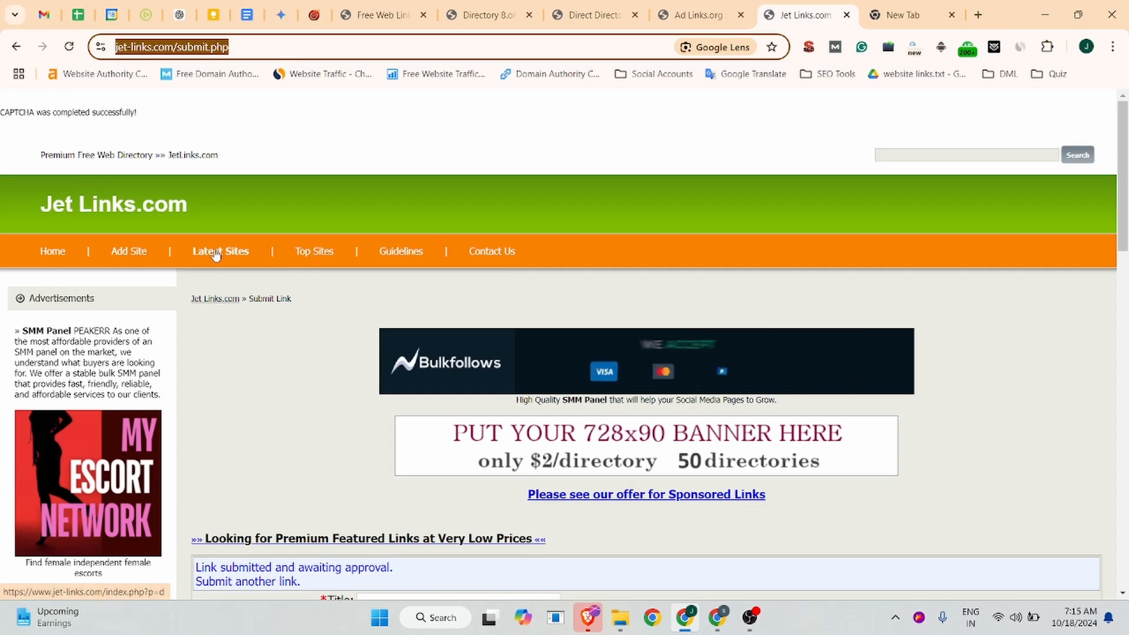
Open the Jobma listing's details from Jet Links.com's latest sites and select its page address
{"action": "left_click", "coordinate": [217, 254]}
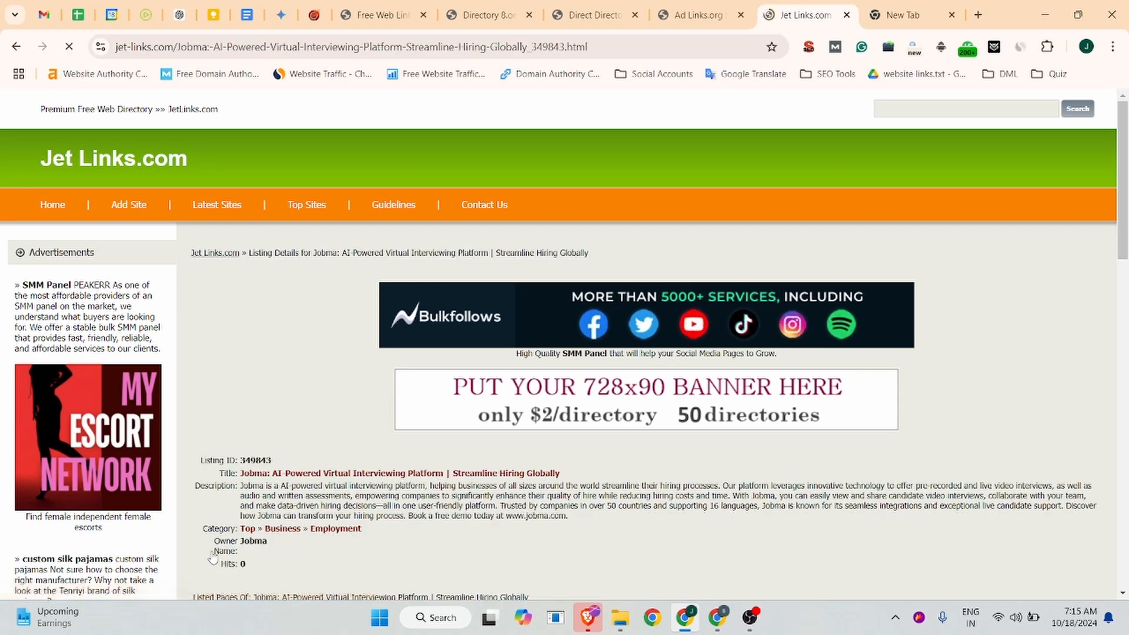
{"action": "left_click", "coordinate": [614, 43]}
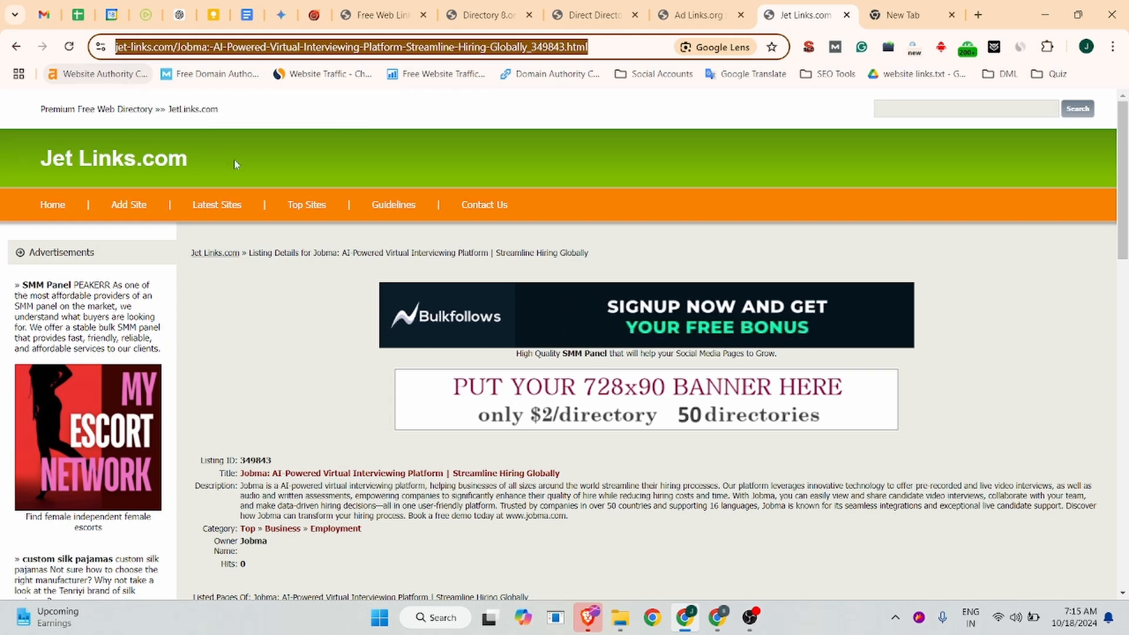
Inspect the HTML of the Jobma title link on the Jet Links.com listing, then close the developer tools
{"action": "scroll", "coordinate": [400, 313], "scroll_direction": "down", "scroll_amount": 2}
{"action": "right_click", "coordinate": [362, 327]}
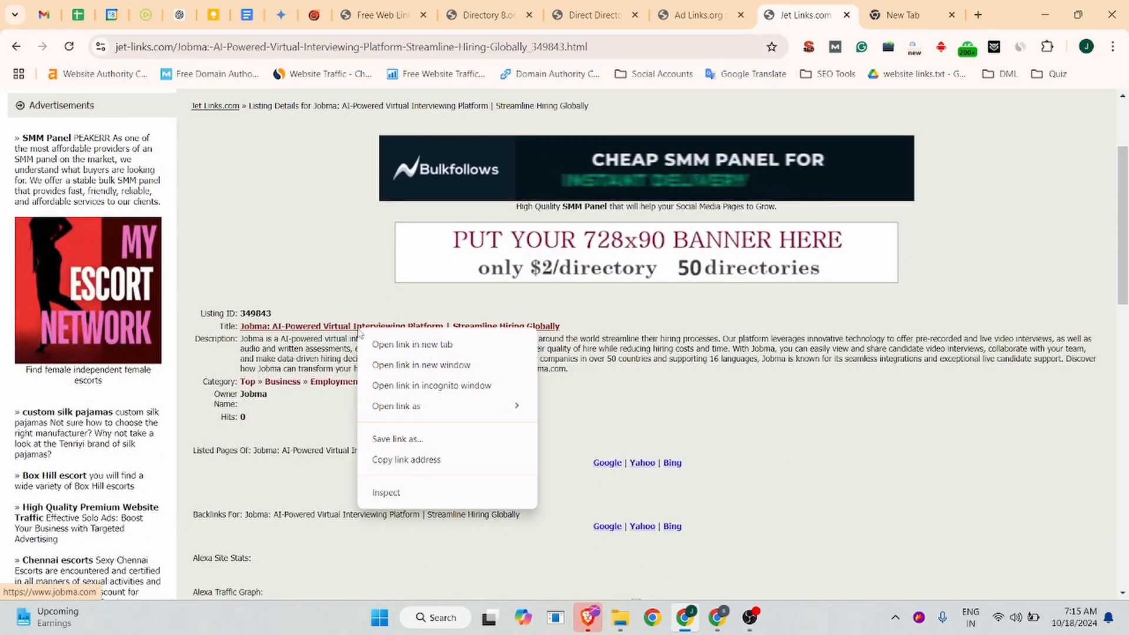
{"action": "left_click", "coordinate": [385, 493]}
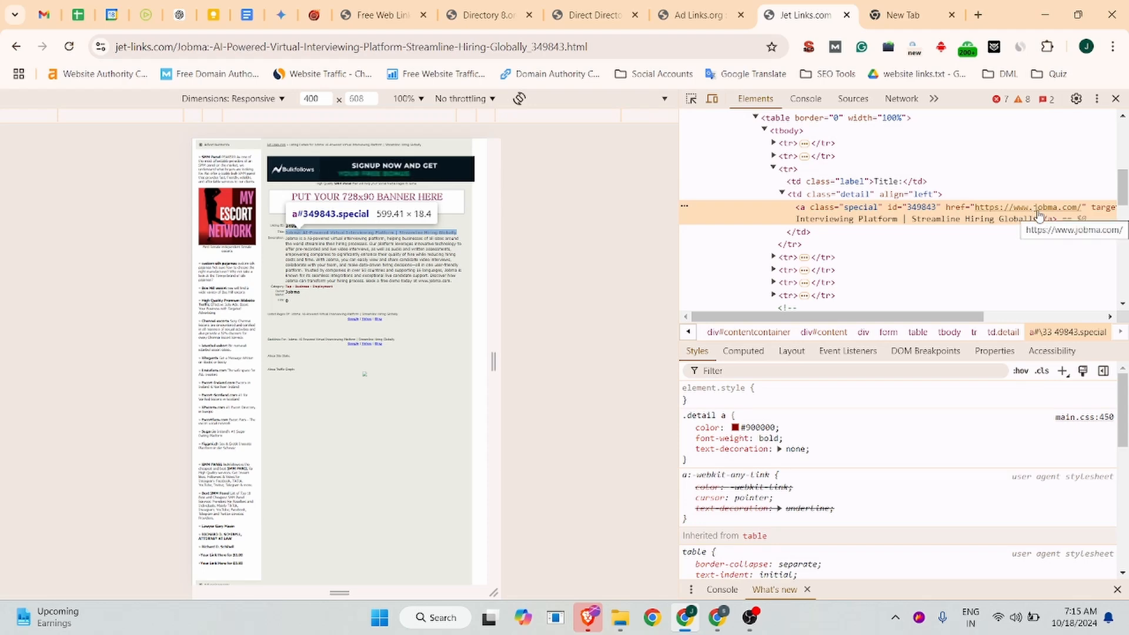
{"action": "left_click", "coordinate": [1115, 99]}
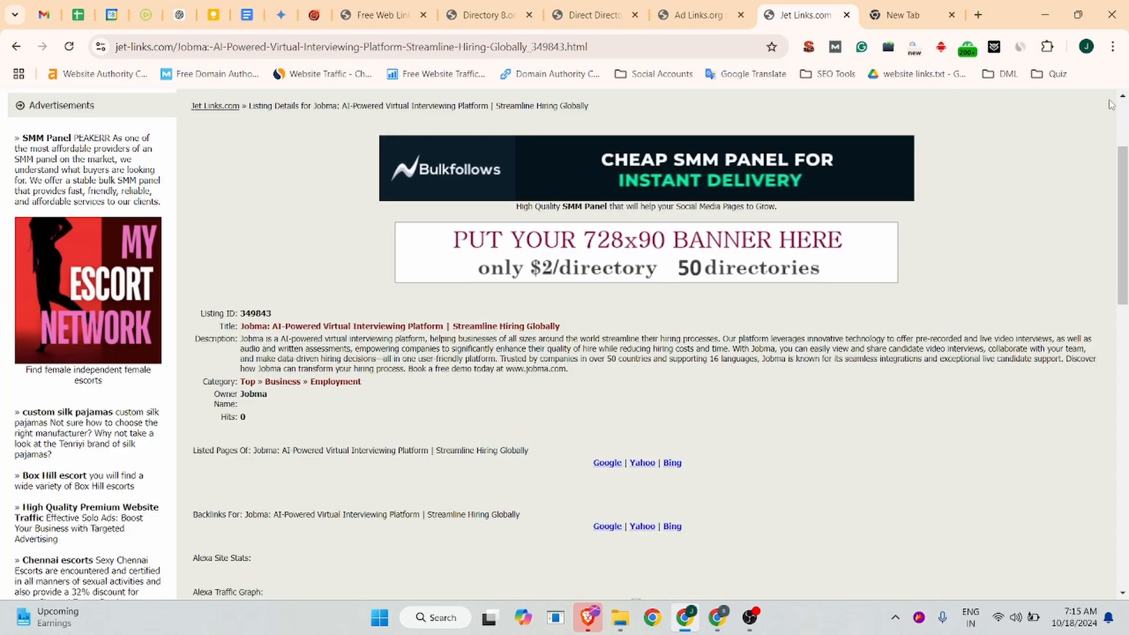